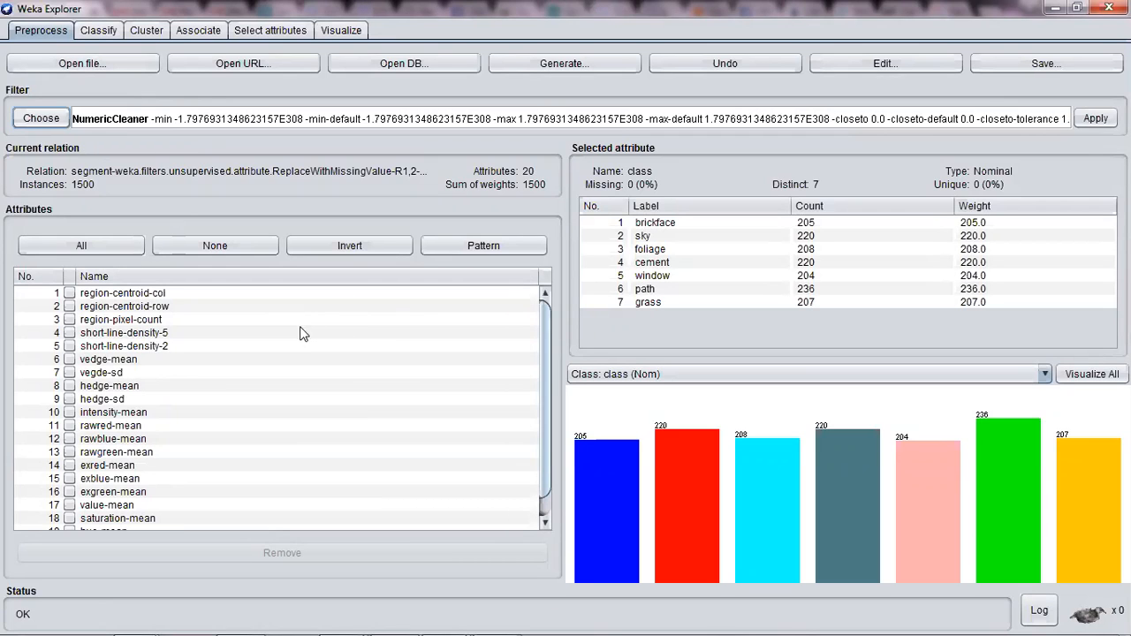
- Load the segment-challenge.arff dataset from the data folder
{"action": "left_click", "coordinate": [73, 65]}
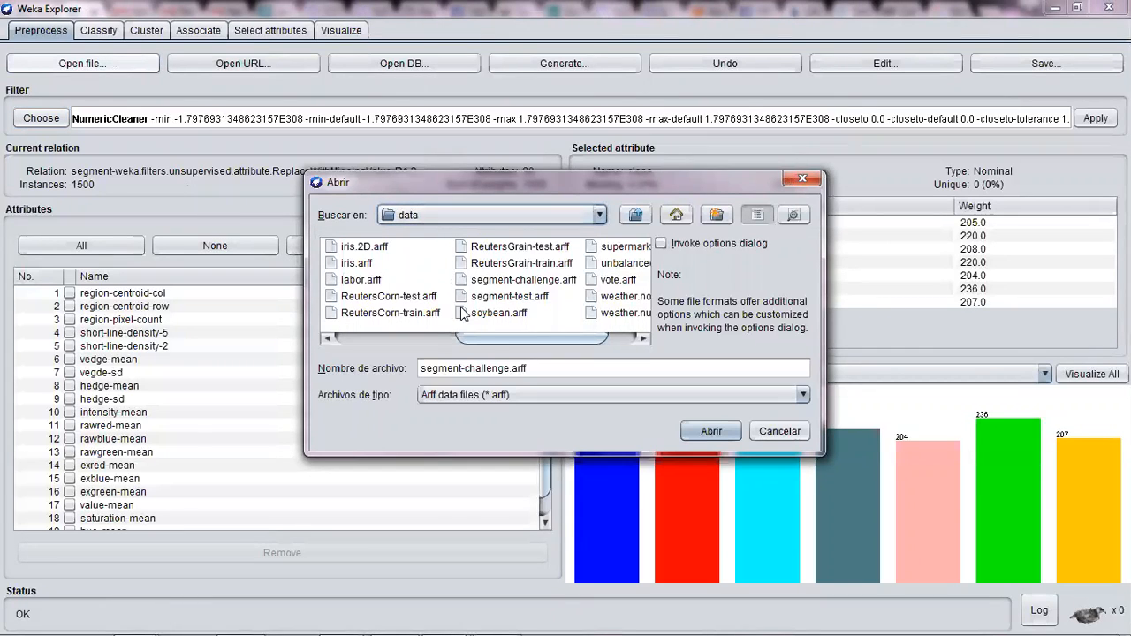
{"action": "left_click", "coordinate": [513, 281]}
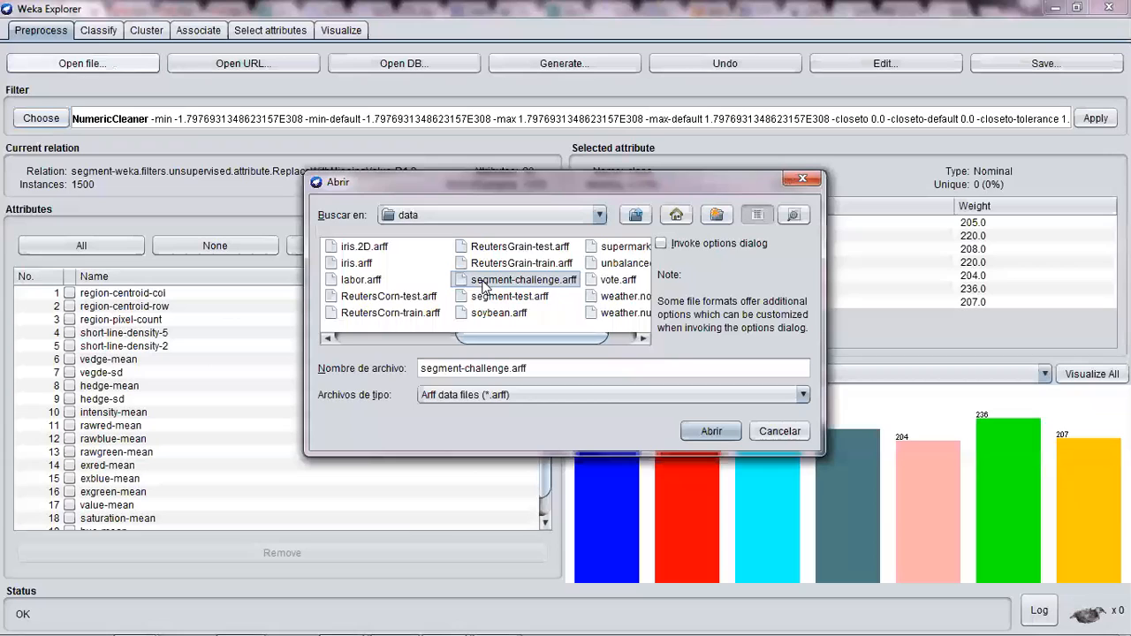
{"action": "left_click", "coordinate": [487, 299]}
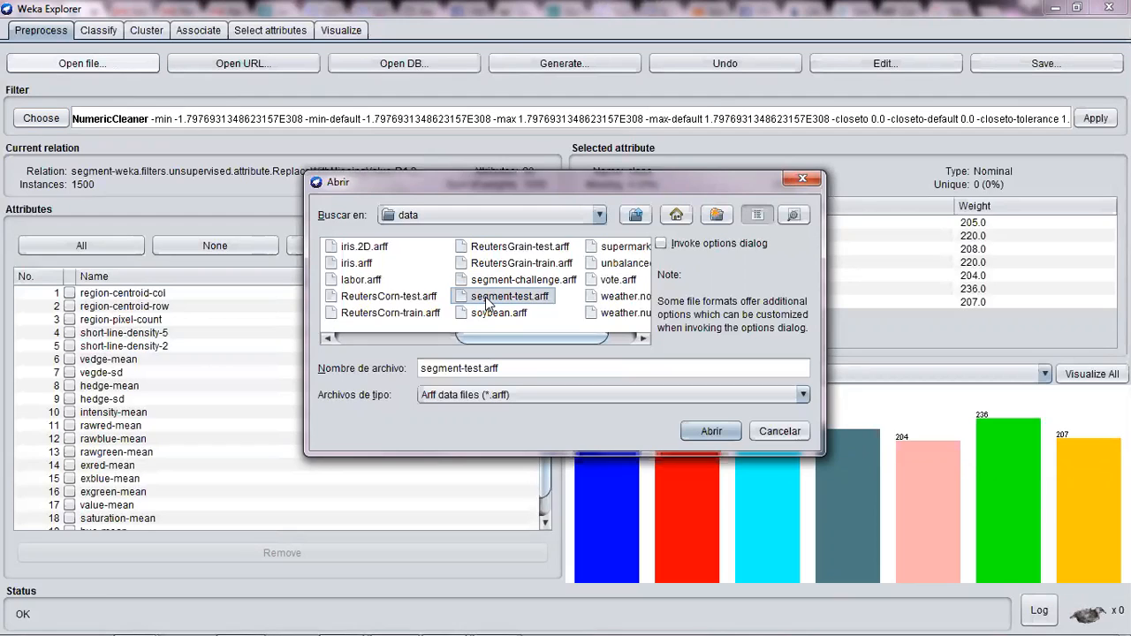
{"action": "left_click", "coordinate": [488, 280]}
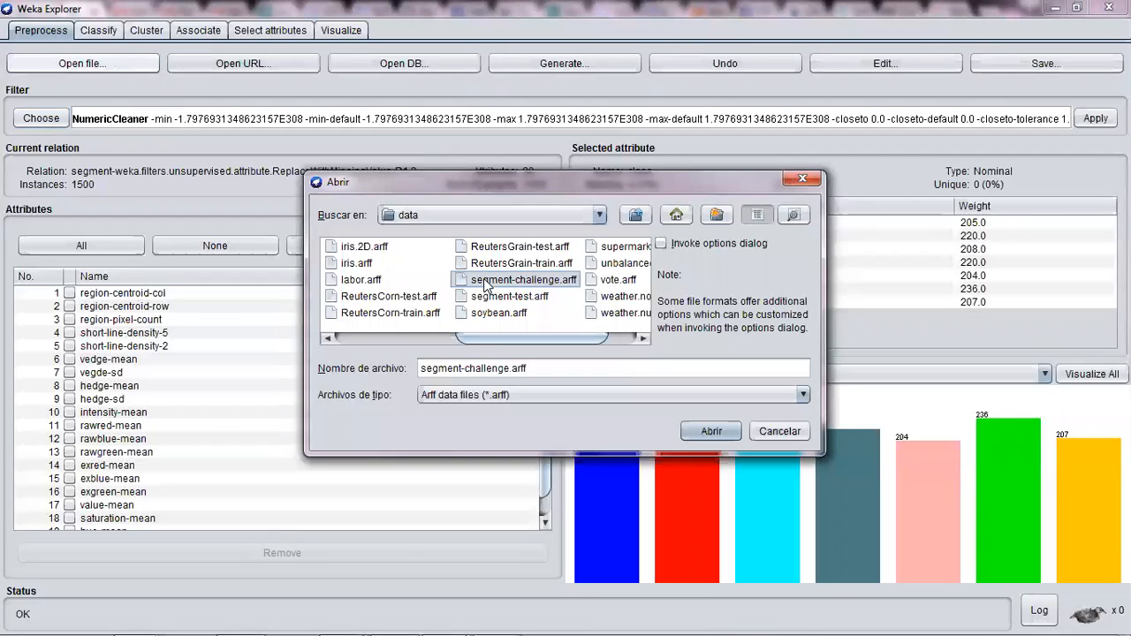
{"action": "left_click", "coordinate": [695, 430]}
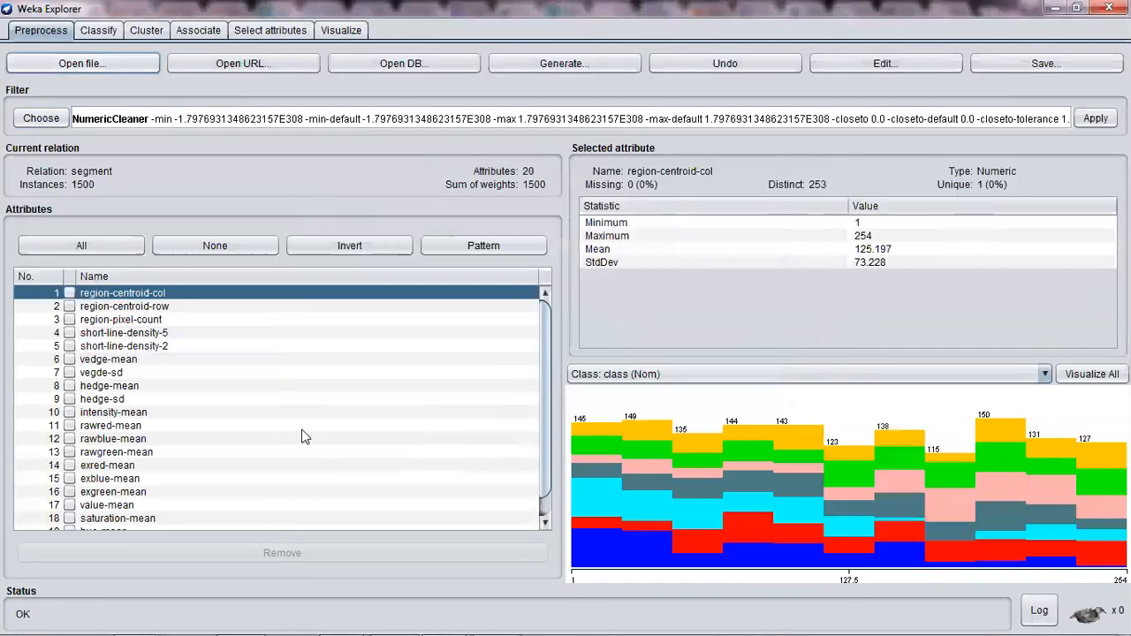
- Review the statistics and histograms of the region and short-line-density attributes and of hue-mean
{"action": "left_click", "coordinate": [145, 306]}
{"action": "left_click", "coordinate": [141, 320]}
{"action": "left_click", "coordinate": [132, 333]}
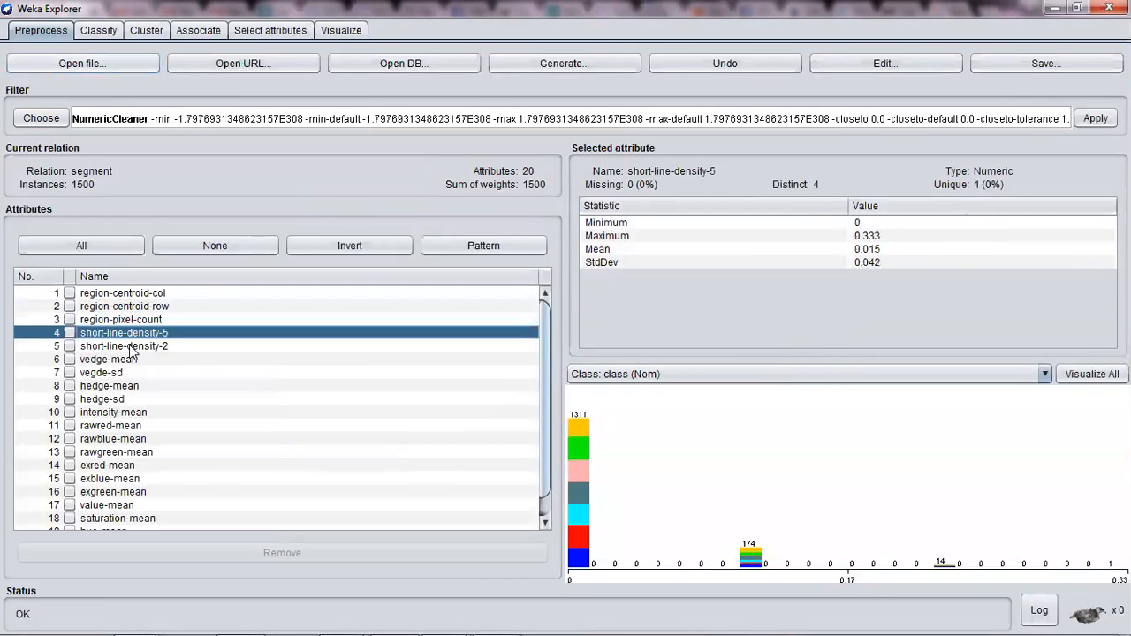
{"action": "left_click", "coordinate": [132, 347]}
{"action": "scroll", "coordinate": [212, 396], "scroll_direction": "down", "scroll_amount": 1}
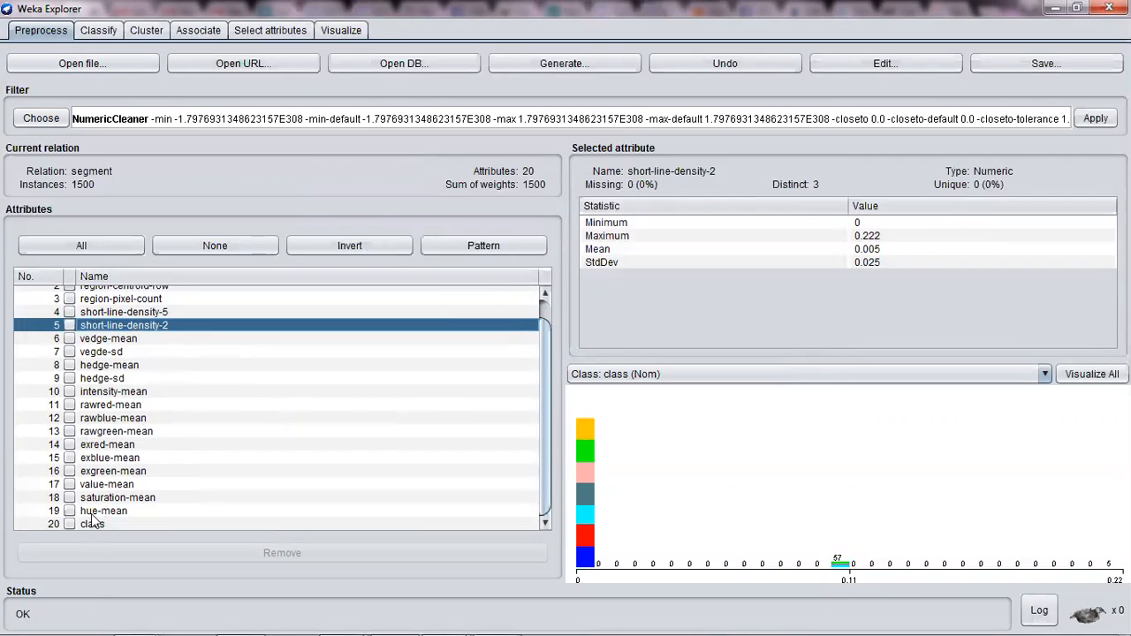
{"action": "left_click", "coordinate": [152, 510]}
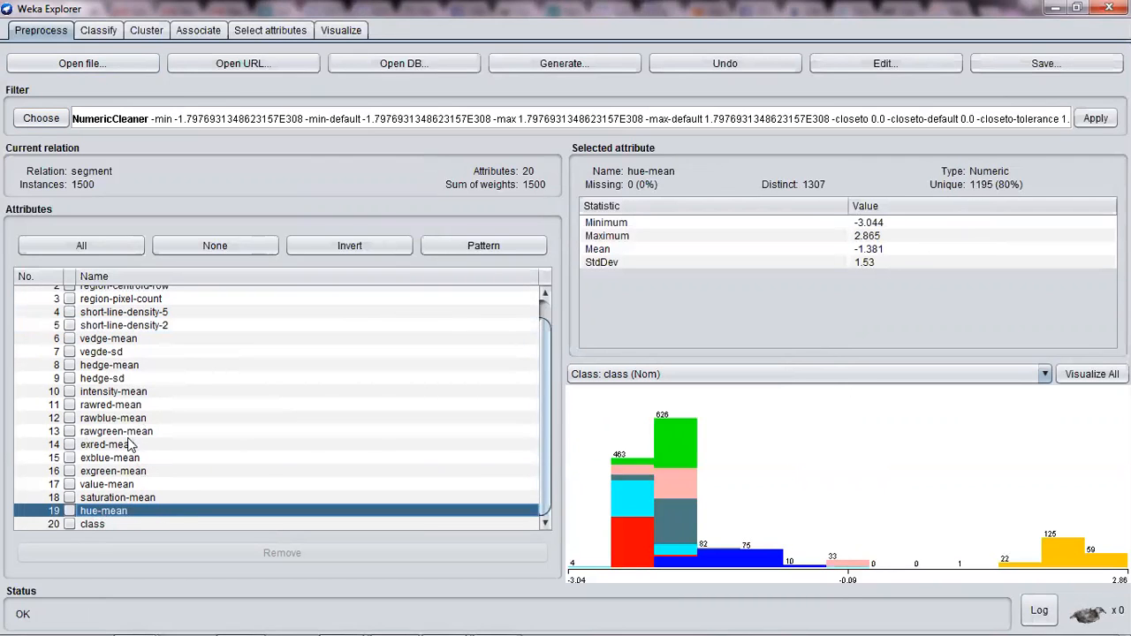
{"action": "scroll", "coordinate": [128, 446], "scroll_direction": "up", "scroll_amount": 1}
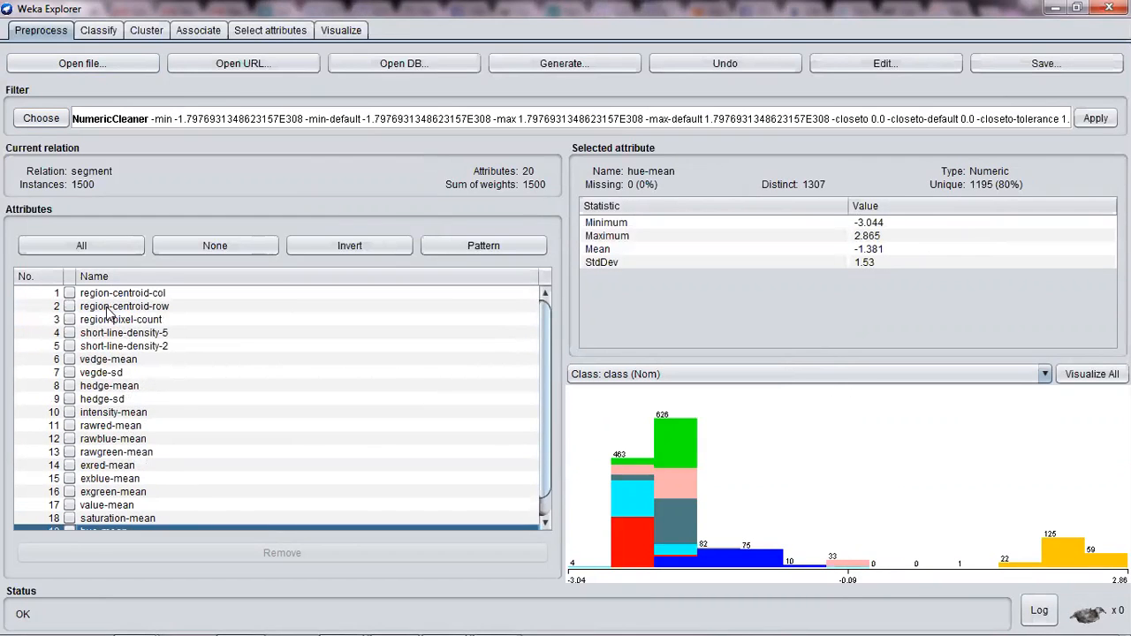
- Go through the attributes one by one from region-centroid-row to rawgreen-mean, examining each one's statistics and histogram
{"action": "left_click", "coordinate": [108, 311]}
{"action": "key", "text": "Down"}
{"action": "key", "text": "Down"}
{"action": "key", "text": "Down"}
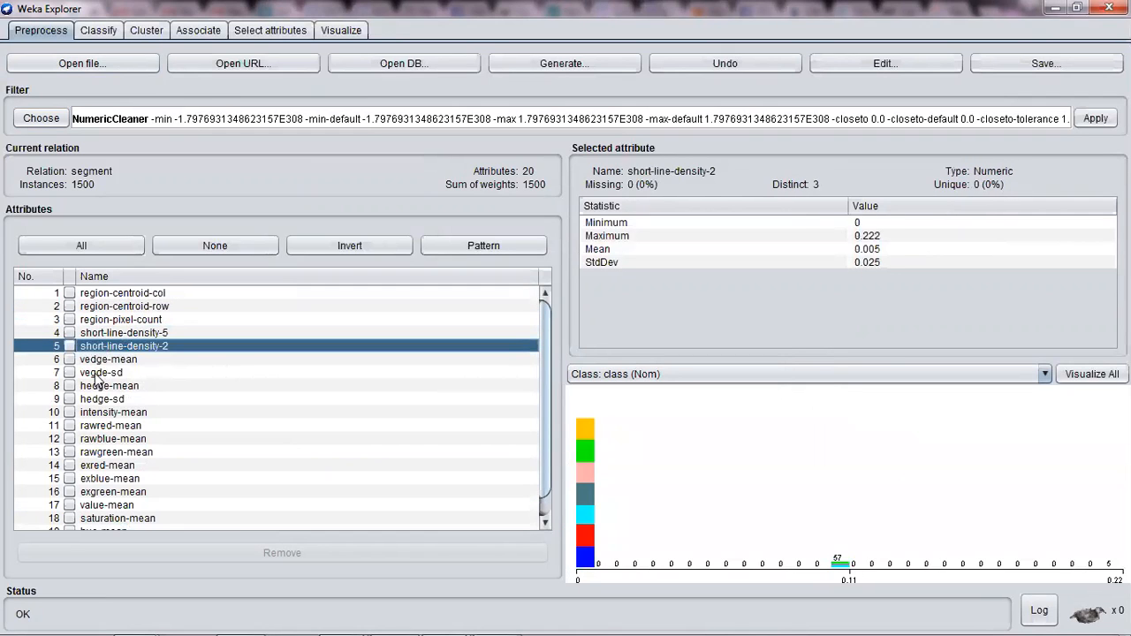
{"action": "key", "text": "Down"}
{"action": "key", "text": "Down"}
{"action": "key", "text": "Down"}
{"action": "key", "text": "Down"}
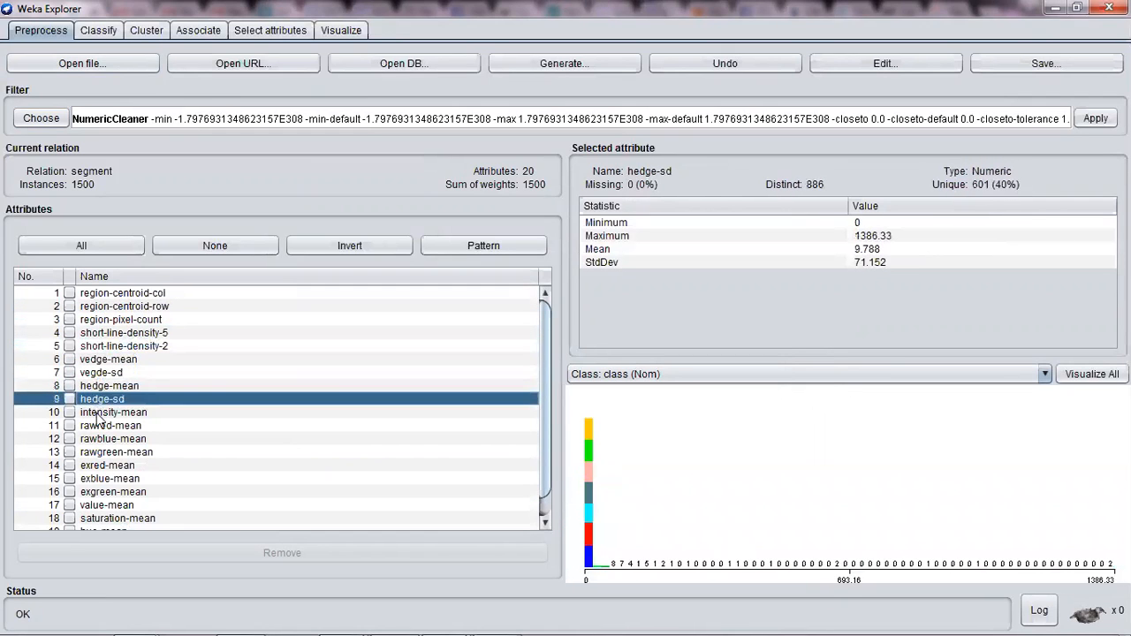
{"action": "key", "text": "Down"}
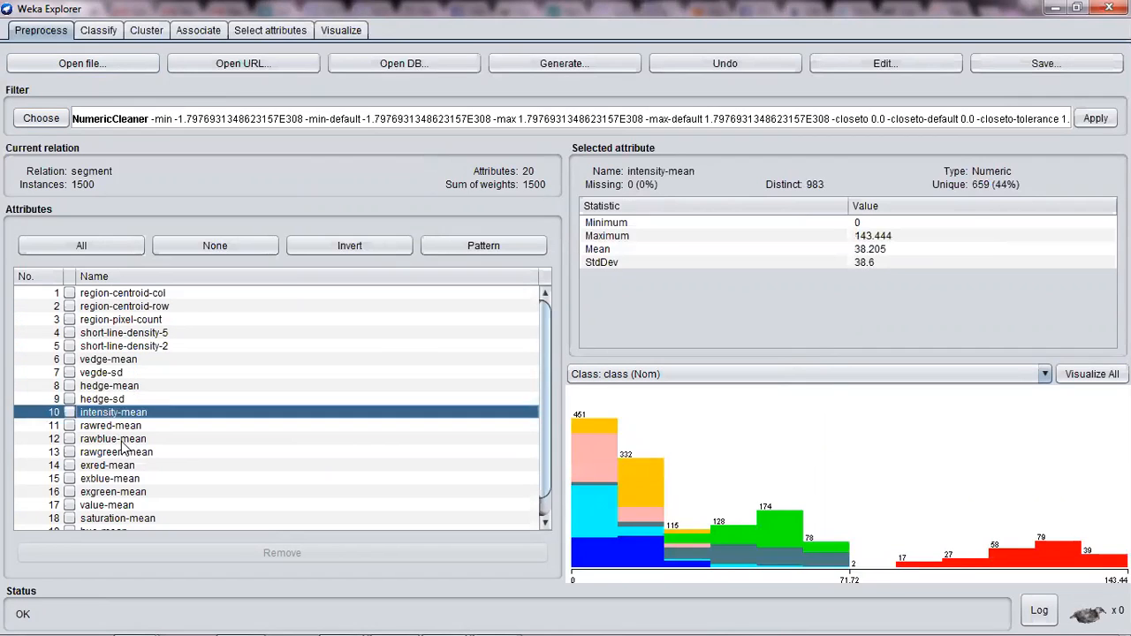
{"action": "key", "text": "Down"}
{"action": "left_click", "coordinate": [126, 456]}
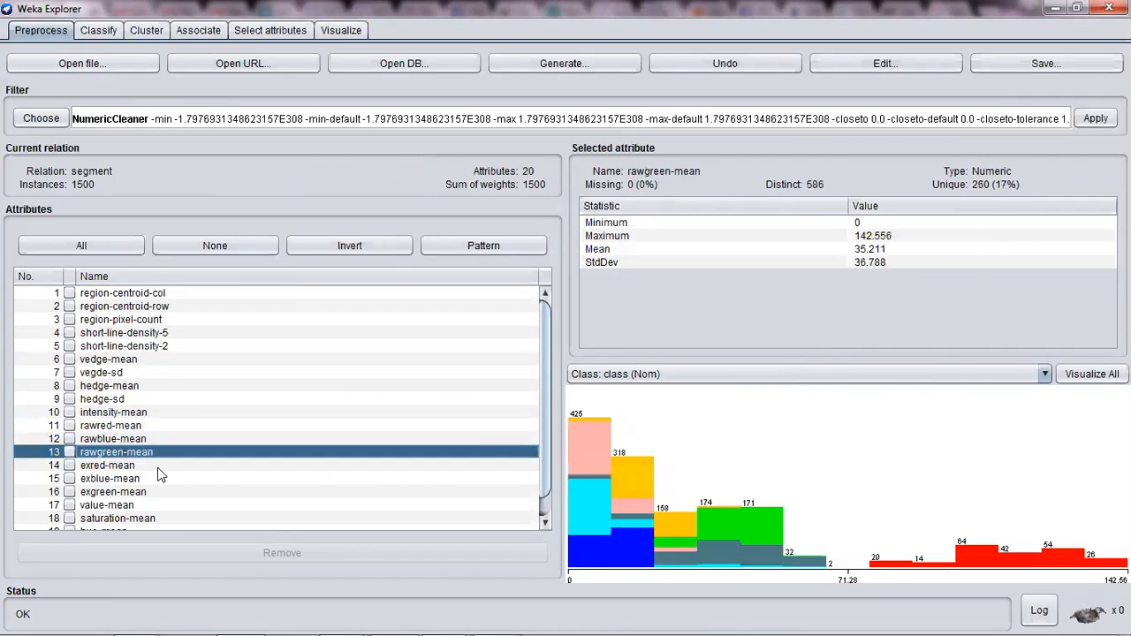
{"action": "scroll", "coordinate": [159, 475], "scroll_direction": "down", "scroll_amount": 1}
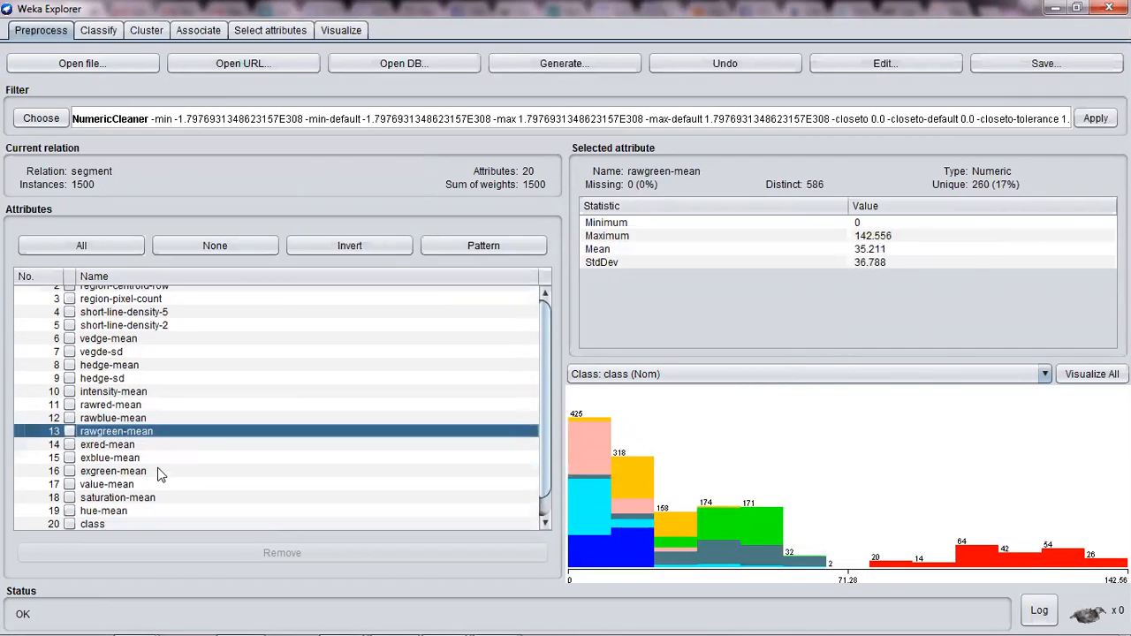
- Inspect the class attribute's labels and the bars of its distribution chart
{"action": "left_click", "coordinate": [96, 525]}
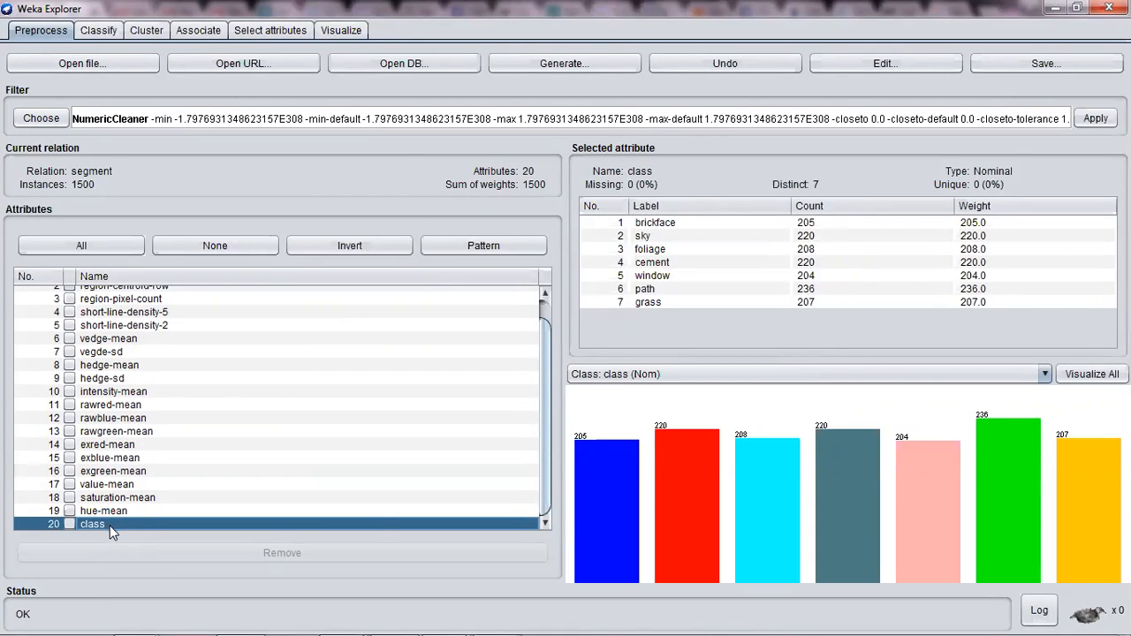
{"action": "mouse_move", "coordinate": [590, 512]}
{"action": "mouse_move", "coordinate": [682, 510]}
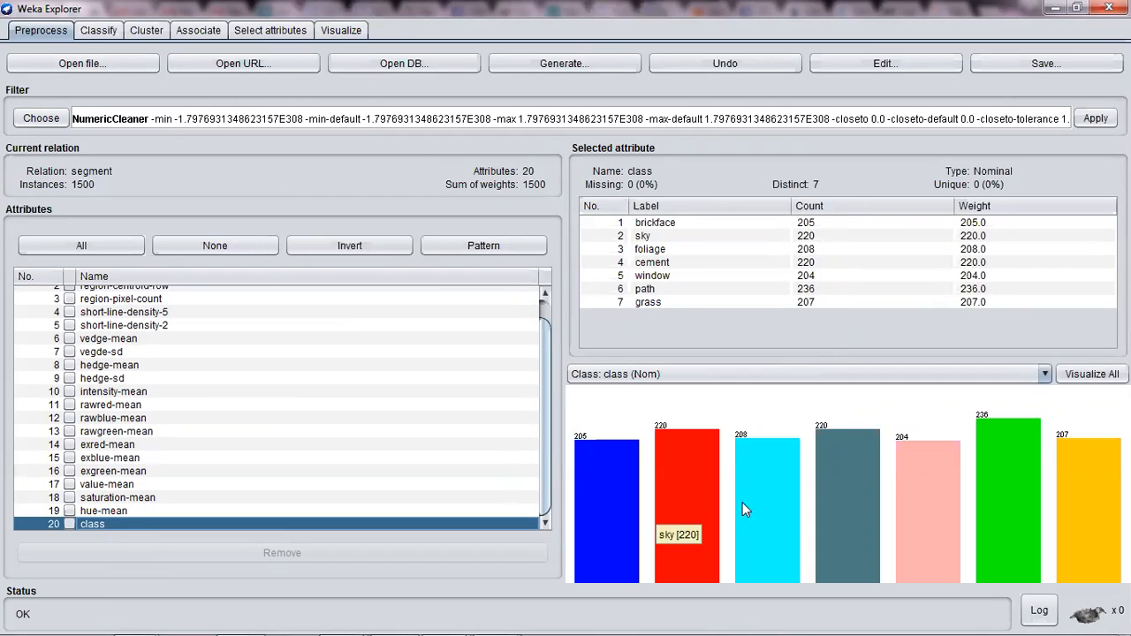
{"action": "mouse_move", "coordinate": [764, 508]}
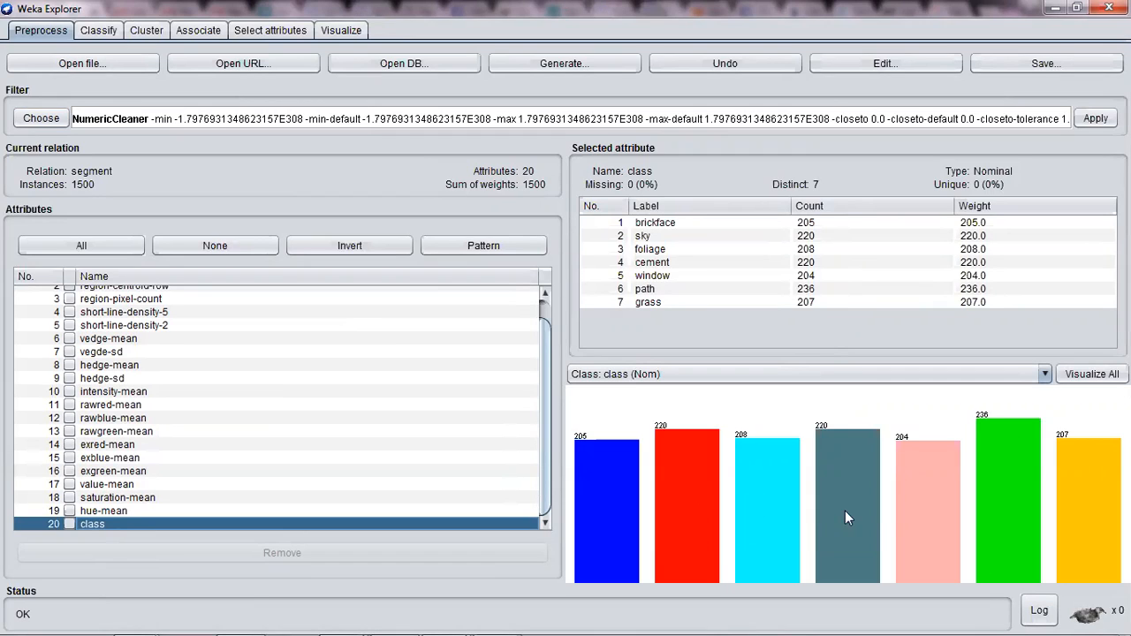
{"action": "mouse_move", "coordinate": [906, 509]}
{"action": "scroll", "coordinate": [311, 449], "scroll_direction": "up", "scroll_amount": 1}
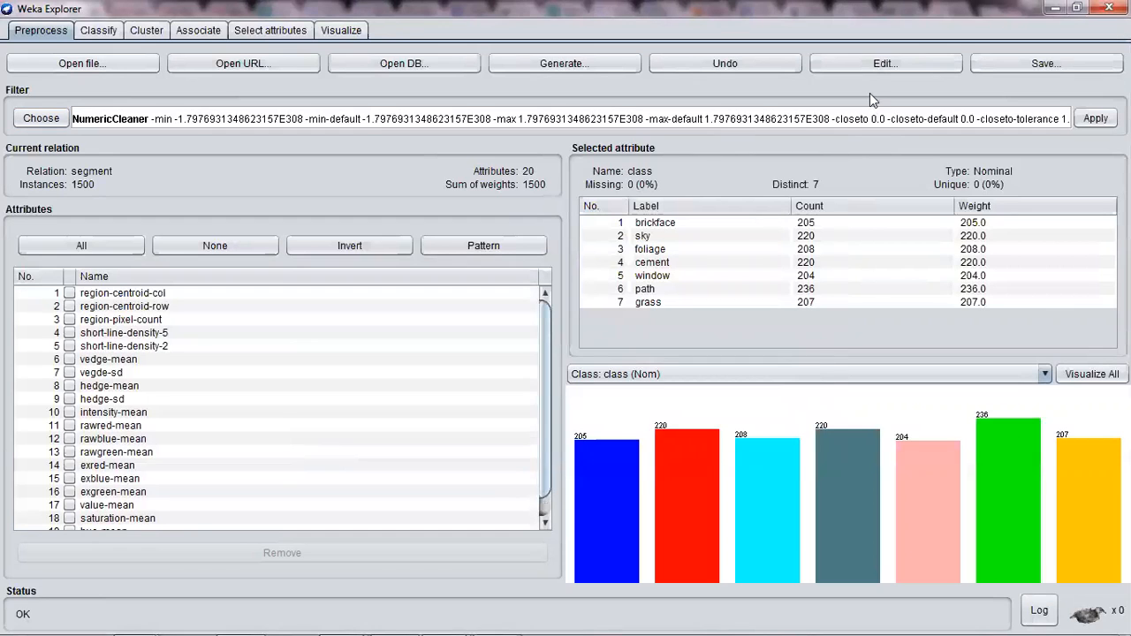
- View the segment dataset's instances in the data viewer, leaving it without edits
{"action": "left_click", "coordinate": [864, 60]}
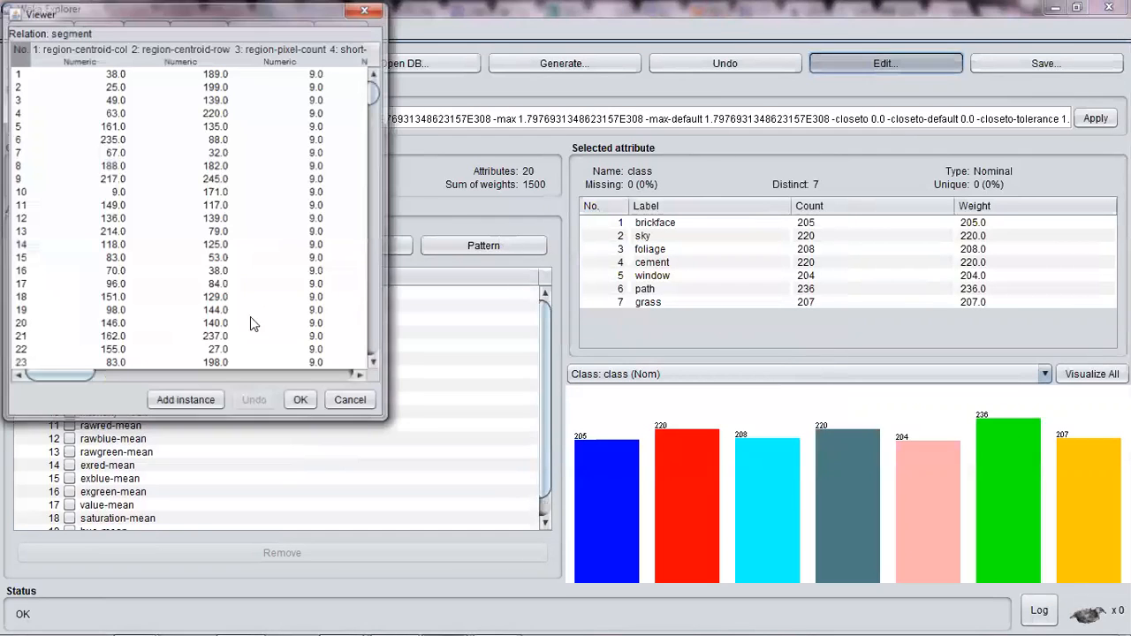
{"action": "left_click_drag", "start_coordinate": [133, 417], "coordinate": [72, 411]}
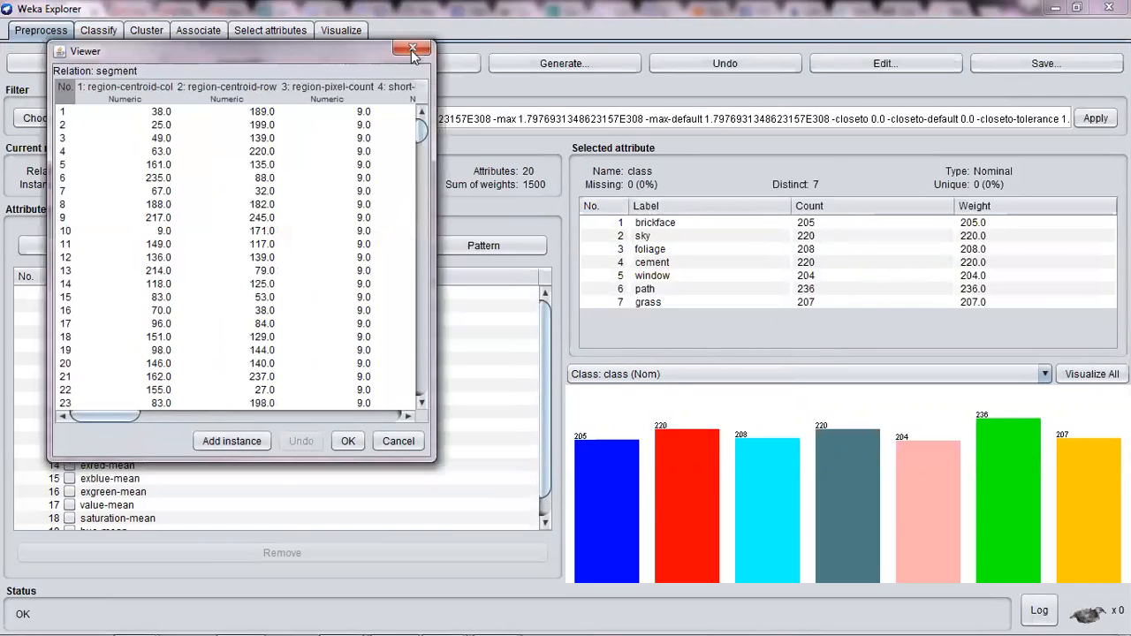
{"action": "left_click", "coordinate": [411, 49]}
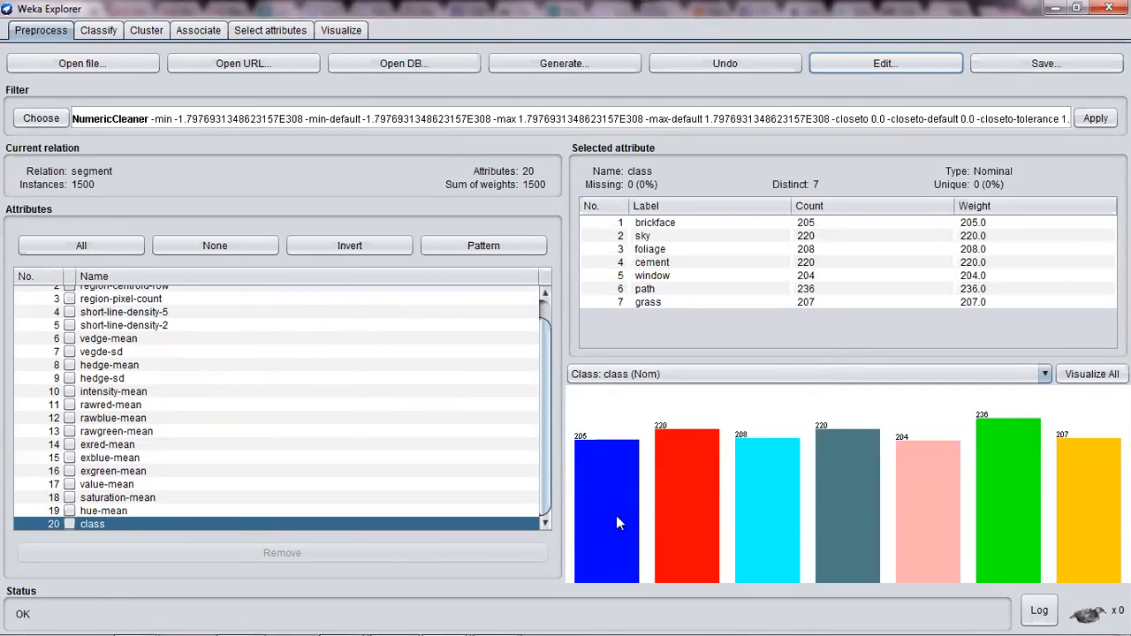
- Examine the class distribution bars, and check the instance table across its columns and down to the last rows
{"action": "mouse_move", "coordinate": [625, 521]}
{"action": "mouse_move", "coordinate": [1007, 452]}
{"action": "mouse_move", "coordinate": [978, 419]}
{"action": "mouse_move", "coordinate": [799, 485]}
{"action": "left_click", "coordinate": [826, 64]}
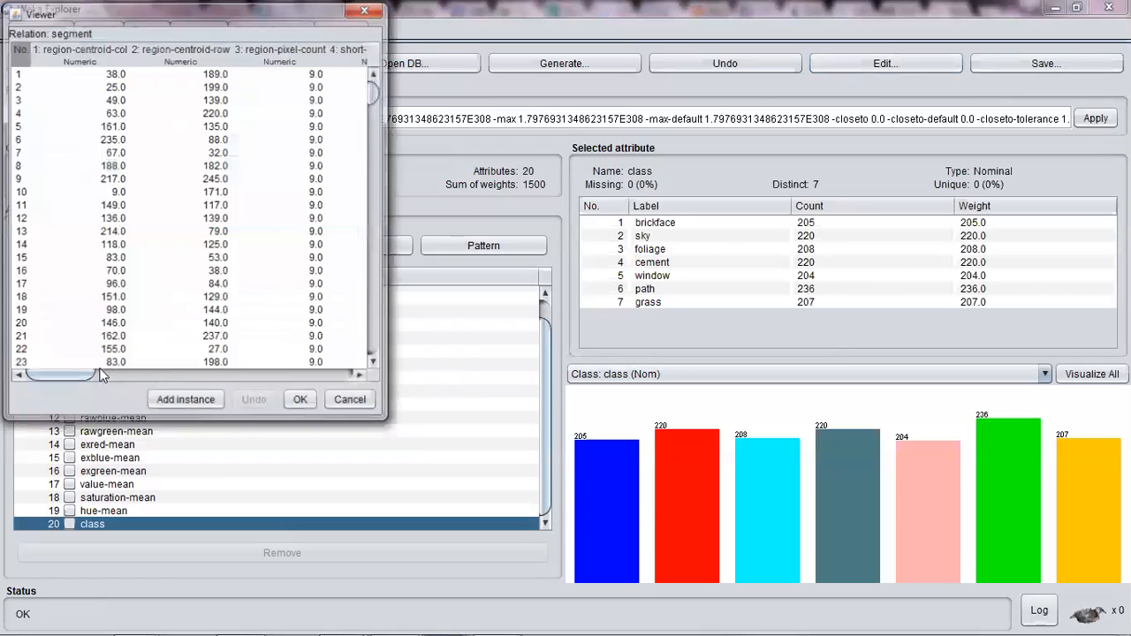
{"action": "left_click", "coordinate": [142, 376]}
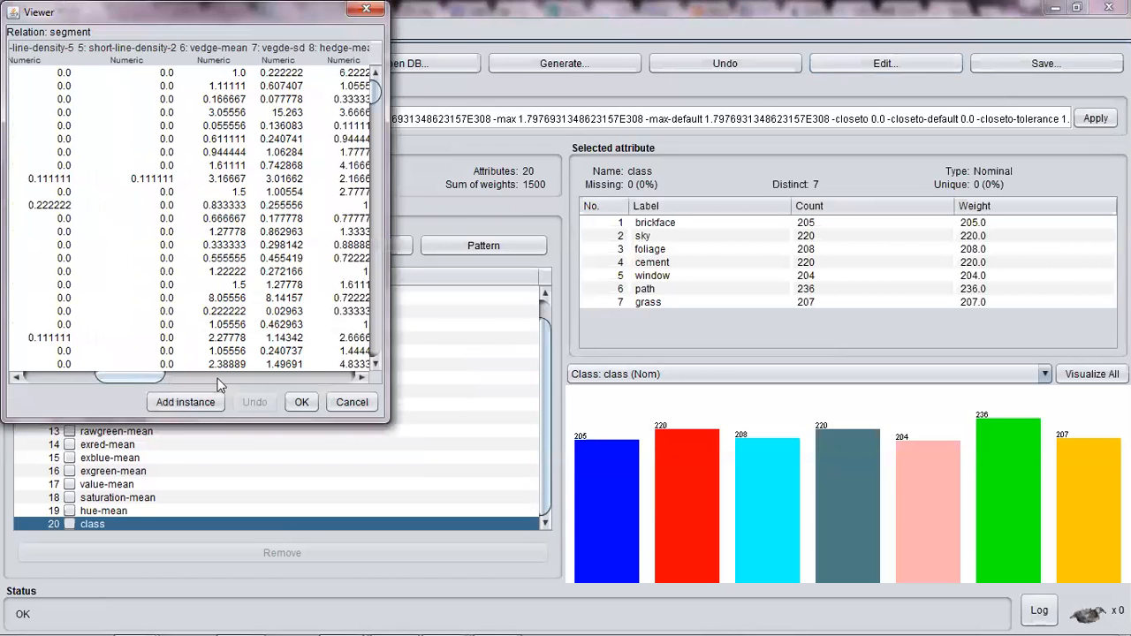
{"action": "left_click", "coordinate": [278, 377]}
{"action": "left_click", "coordinate": [350, 379]}
{"action": "left_click_drag", "start_coordinate": [374, 97], "coordinate": [48, 378]}
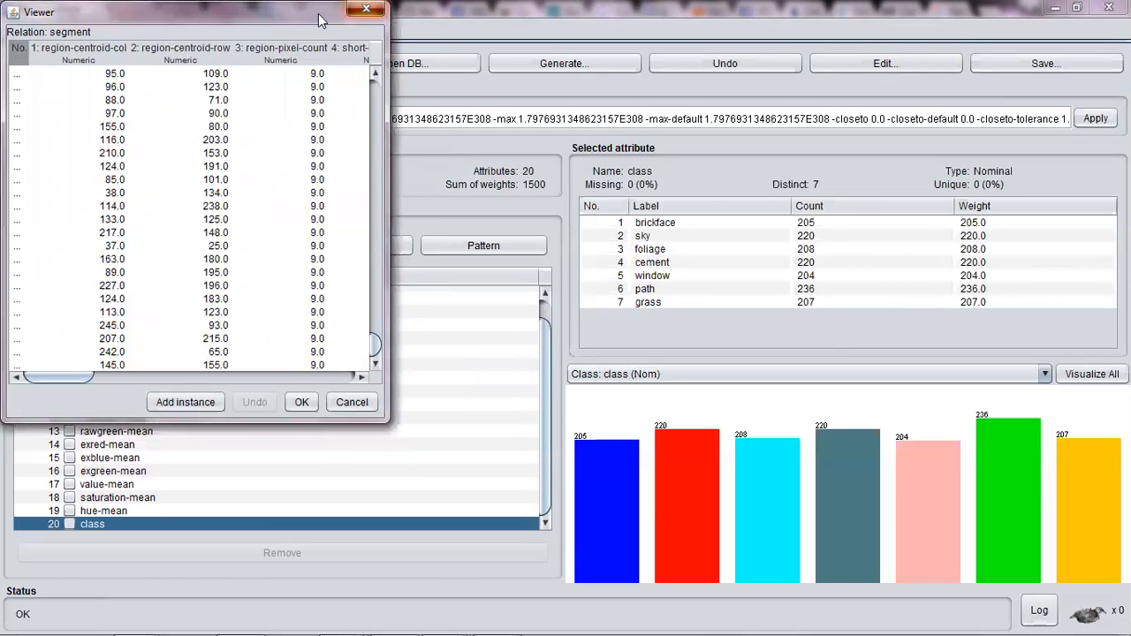
{"action": "left_click", "coordinate": [365, 9]}
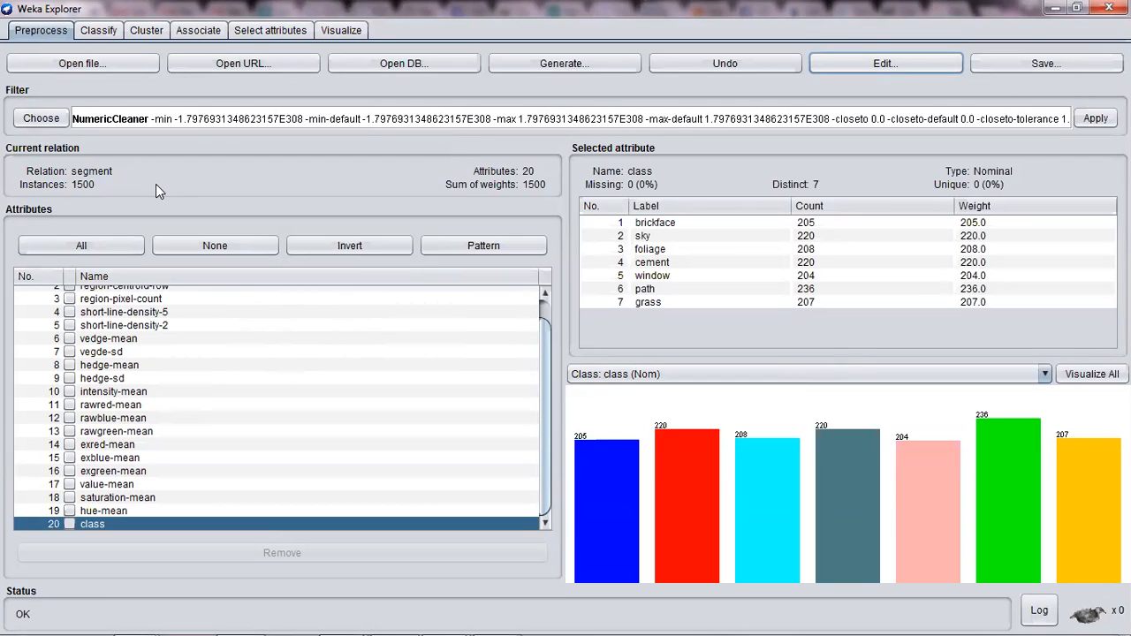
{"action": "left_click", "coordinate": [30, 122]}
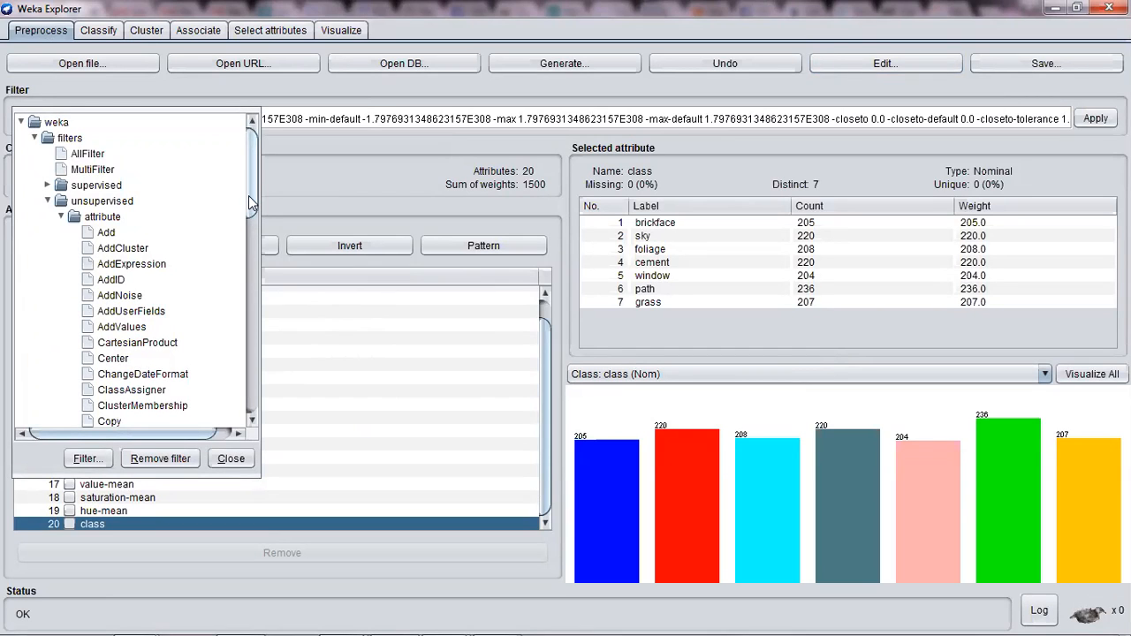
{"action": "left_click", "coordinate": [330, 192]}
{"action": "left_click", "coordinate": [42, 120]}
{"action": "left_click_drag", "start_coordinate": [252, 210], "coordinate": [263, 142]}
{"action": "left_click", "coordinate": [61, 216]}
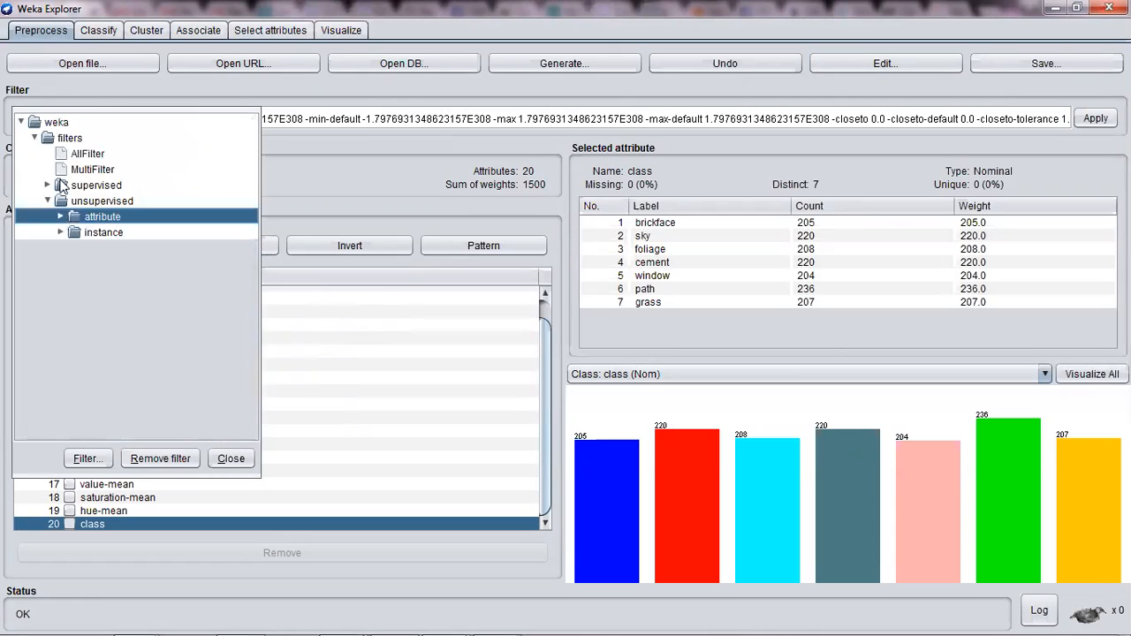
{"action": "left_click", "coordinate": [65, 95]}
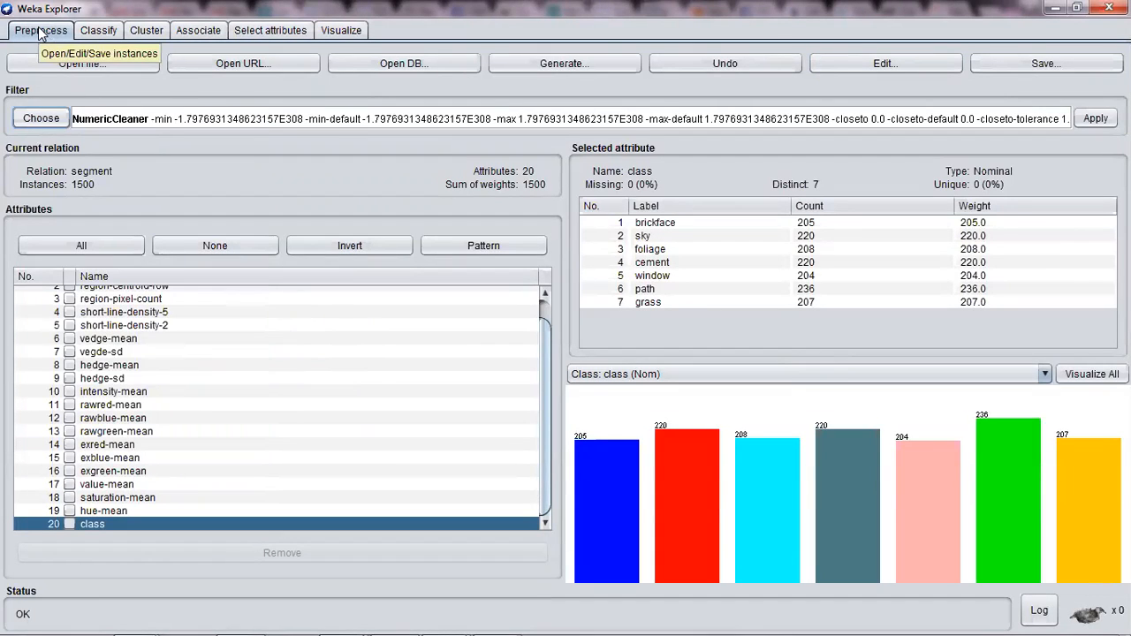
- Display the attribute and instance categories under both the supervised and unsupervised filters
{"action": "left_click", "coordinate": [30, 124]}
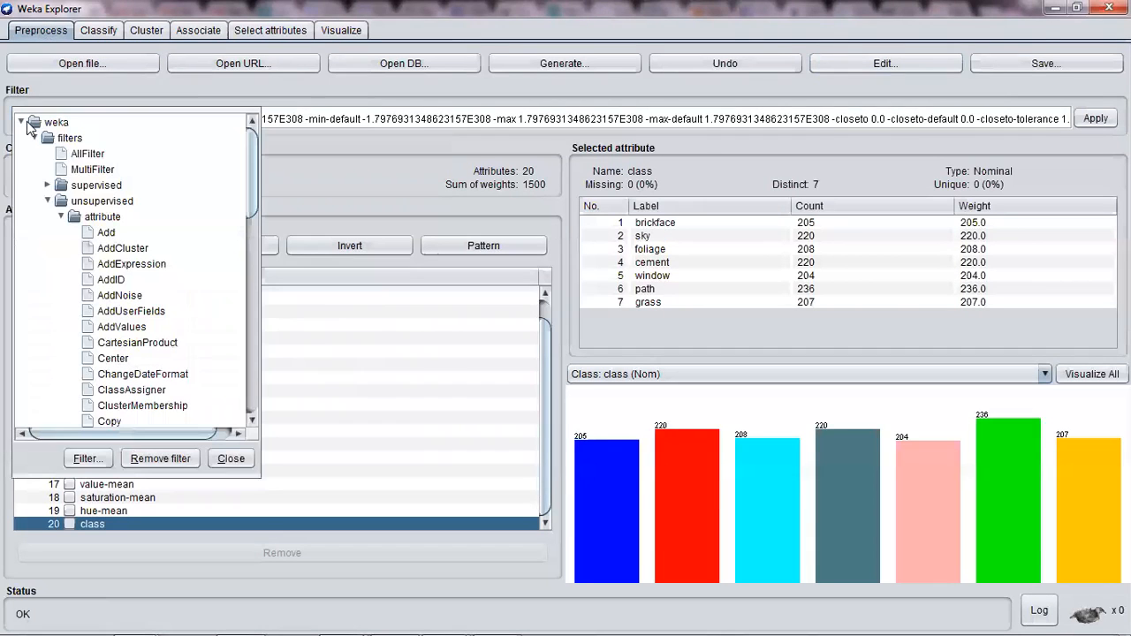
{"action": "left_click", "coordinate": [49, 201]}
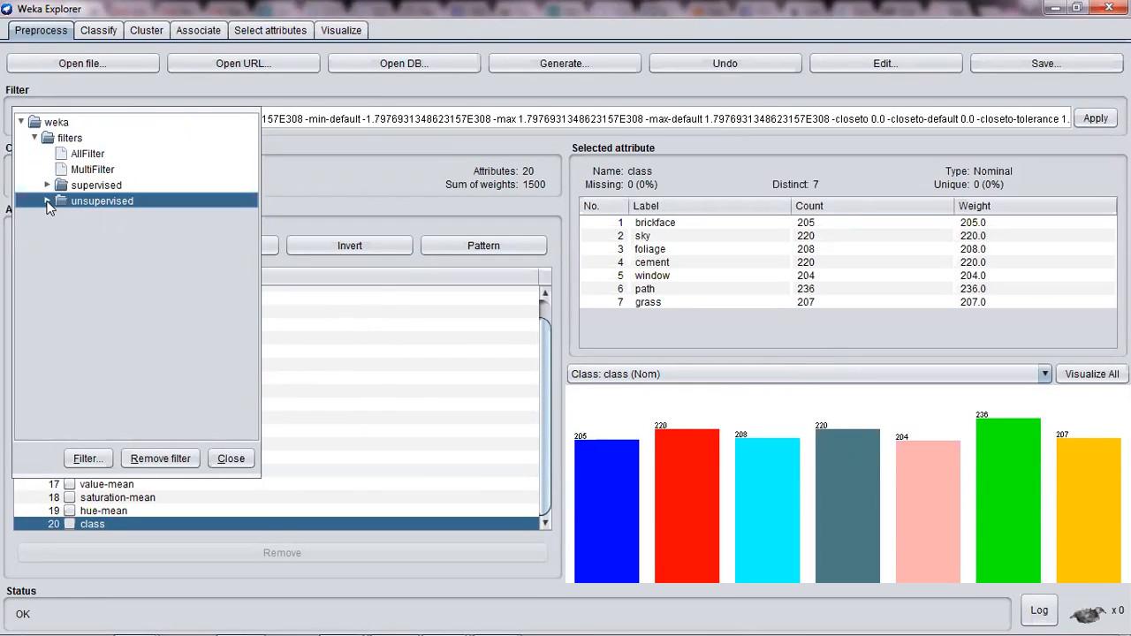
{"action": "left_click", "coordinate": [47, 202]}
{"action": "left_click", "coordinate": [61, 216]}
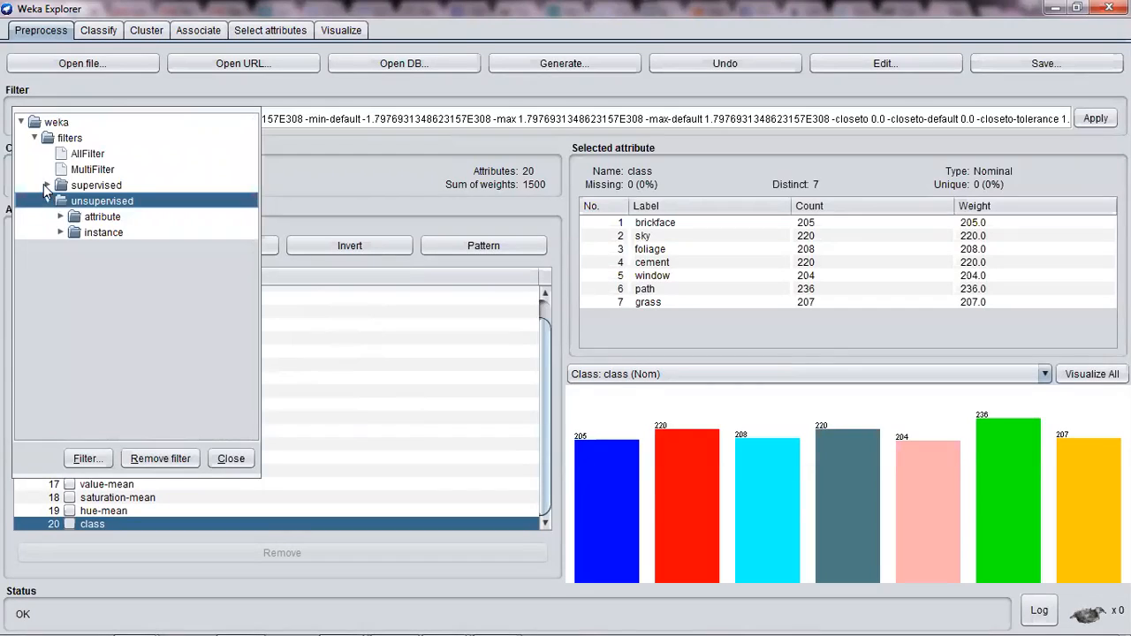
{"action": "left_click", "coordinate": [48, 187]}
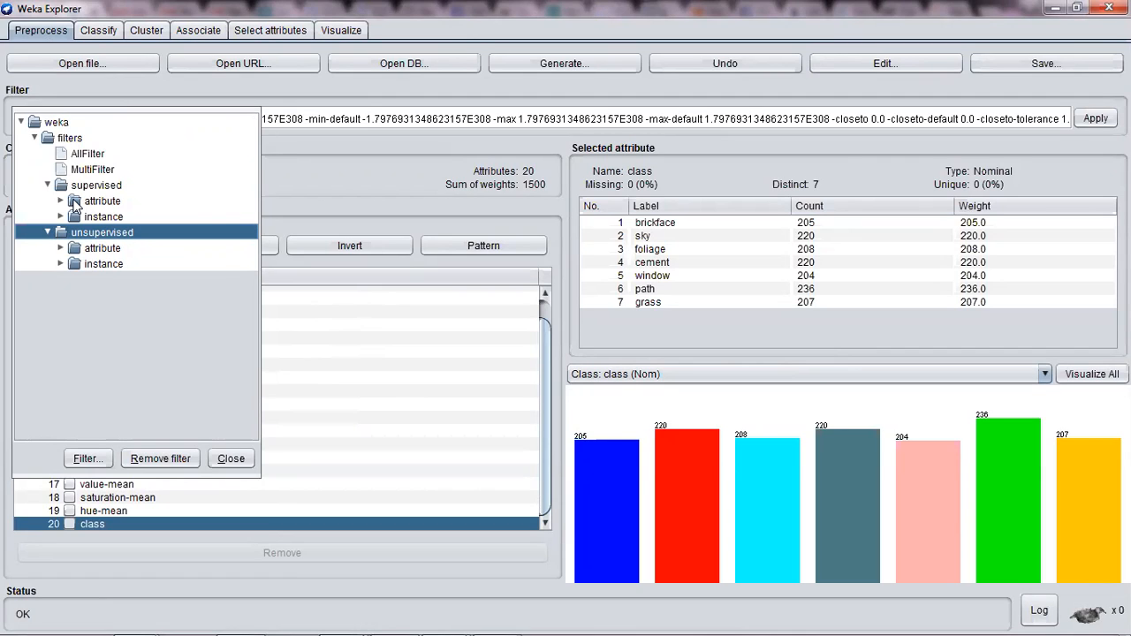
- Choose the unsupervised attribute filter ReplaceWithMissingValue
{"action": "left_click", "coordinate": [60, 248]}
{"action": "scroll", "coordinate": [111, 302], "scroll_direction": "down", "scroll_amount": 8}
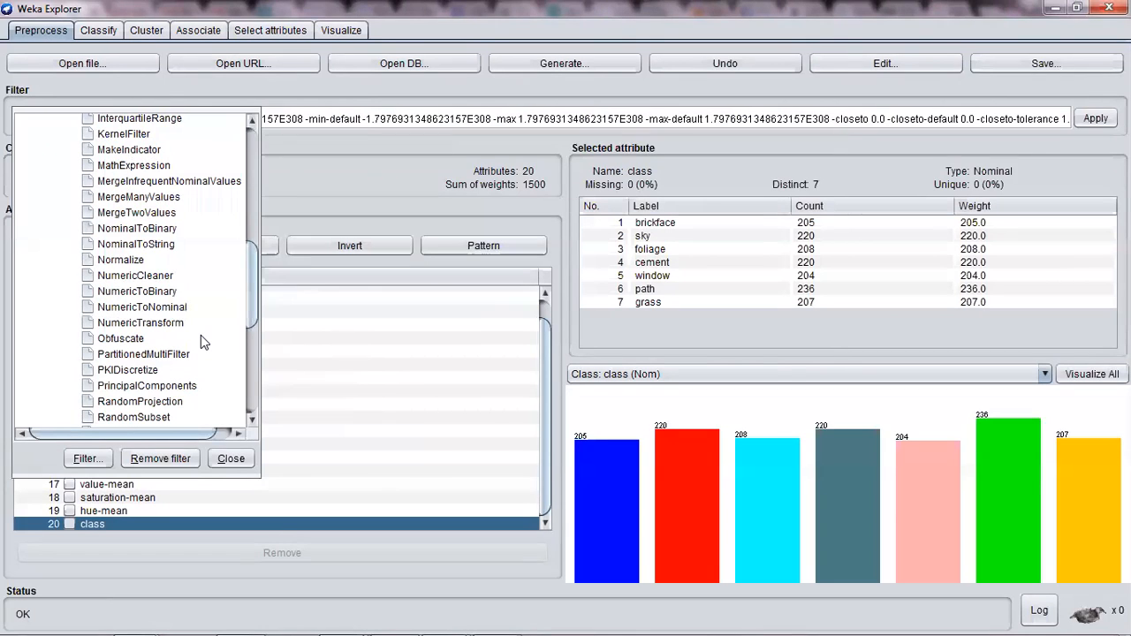
{"action": "scroll", "coordinate": [200, 335], "scroll_direction": "down", "scroll_amount": 5}
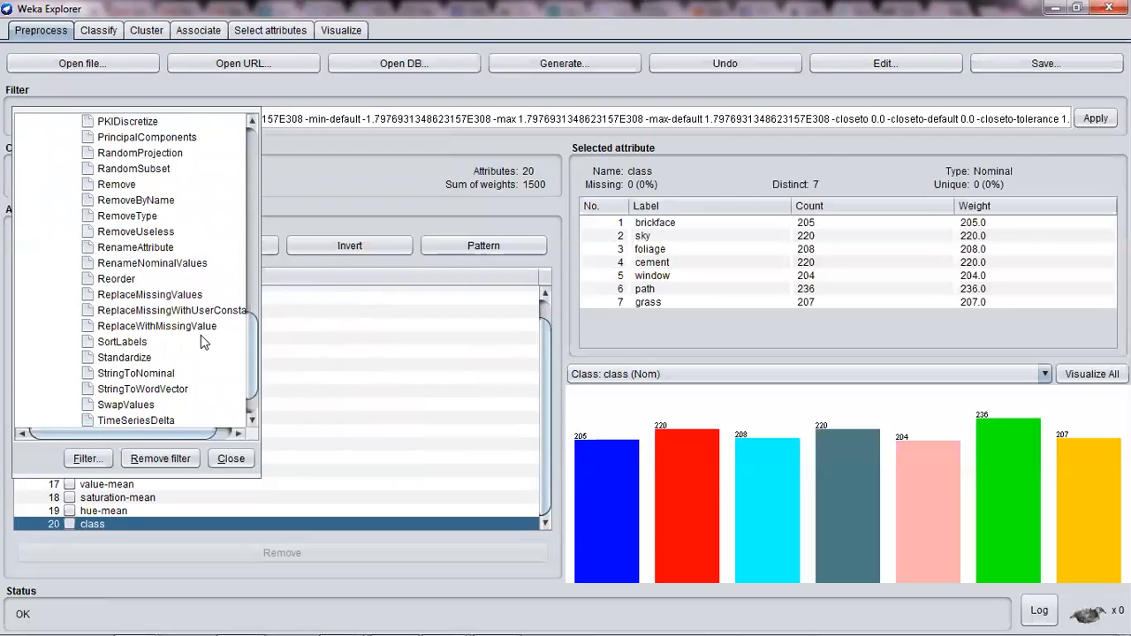
{"action": "mouse_move", "coordinate": [128, 327]}
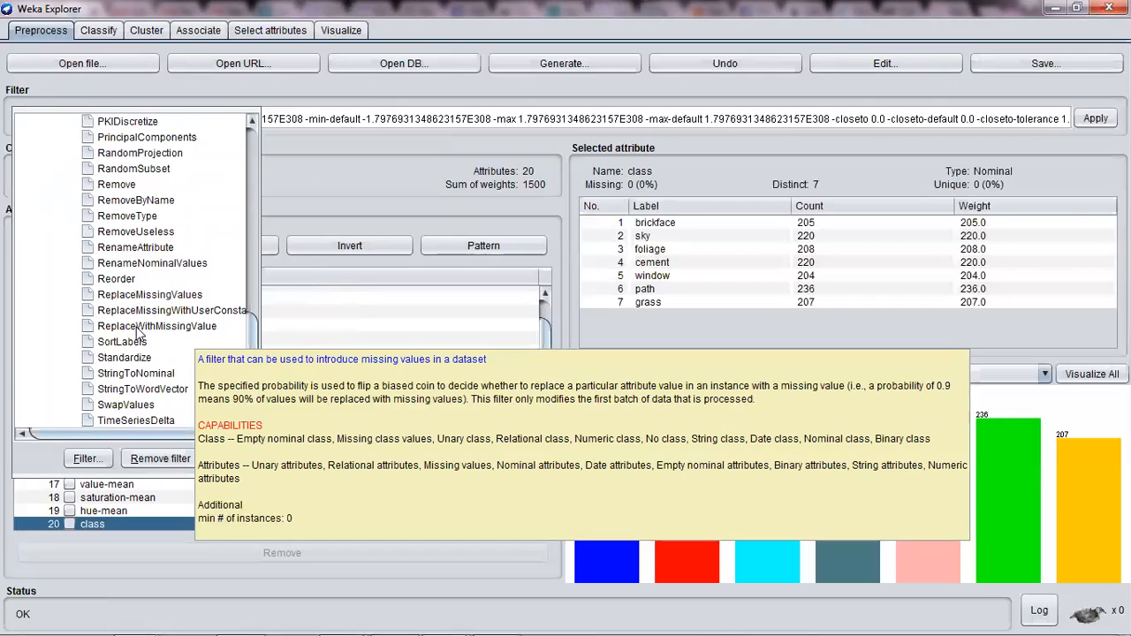
{"action": "left_click", "coordinate": [138, 326]}
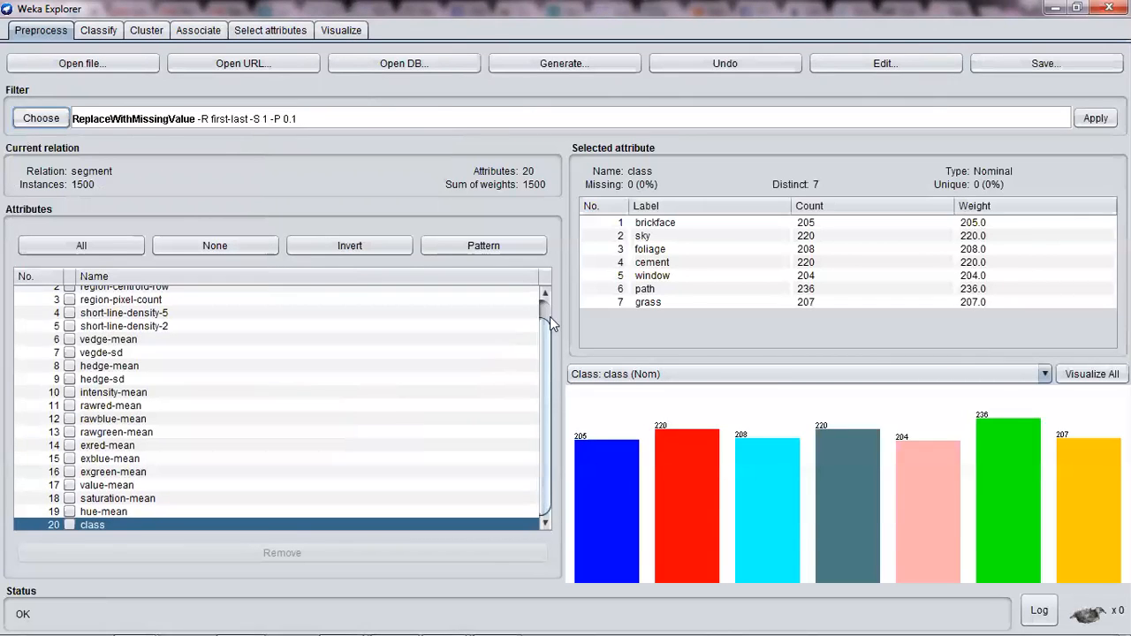
- Set the ReplaceWithMissingValue filter's attribute indices to 1,16-17 and apply it to the segment dataset
{"action": "scroll", "coordinate": [550, 316], "scroll_direction": "up", "scroll_amount": 1}
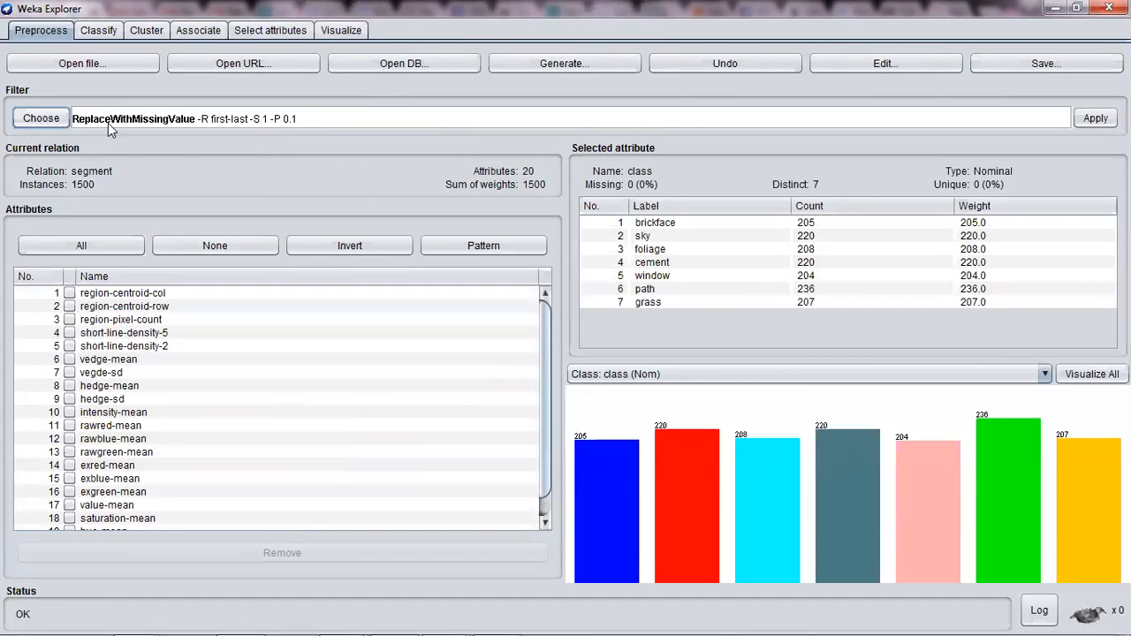
{"action": "left_click", "coordinate": [170, 127]}
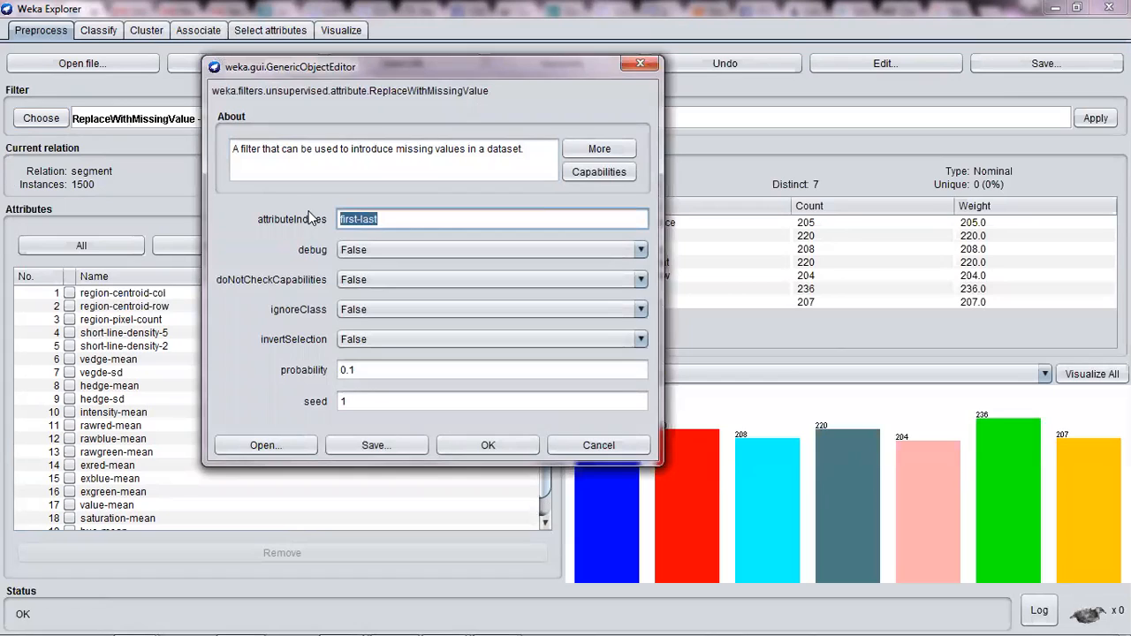
{"action": "type", "text": "1,16"}
{"action": "key", "text": "BackSpace"}
{"action": "type", "text": "-17"}
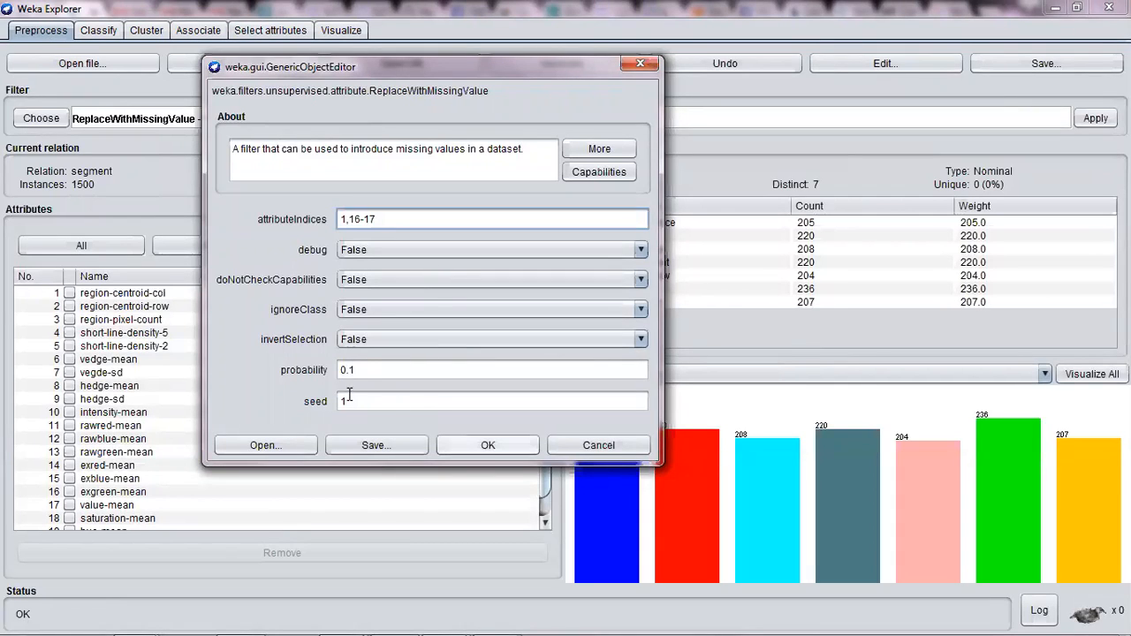
{"action": "left_click_drag", "start_coordinate": [362, 371], "coordinate": [307, 369]}
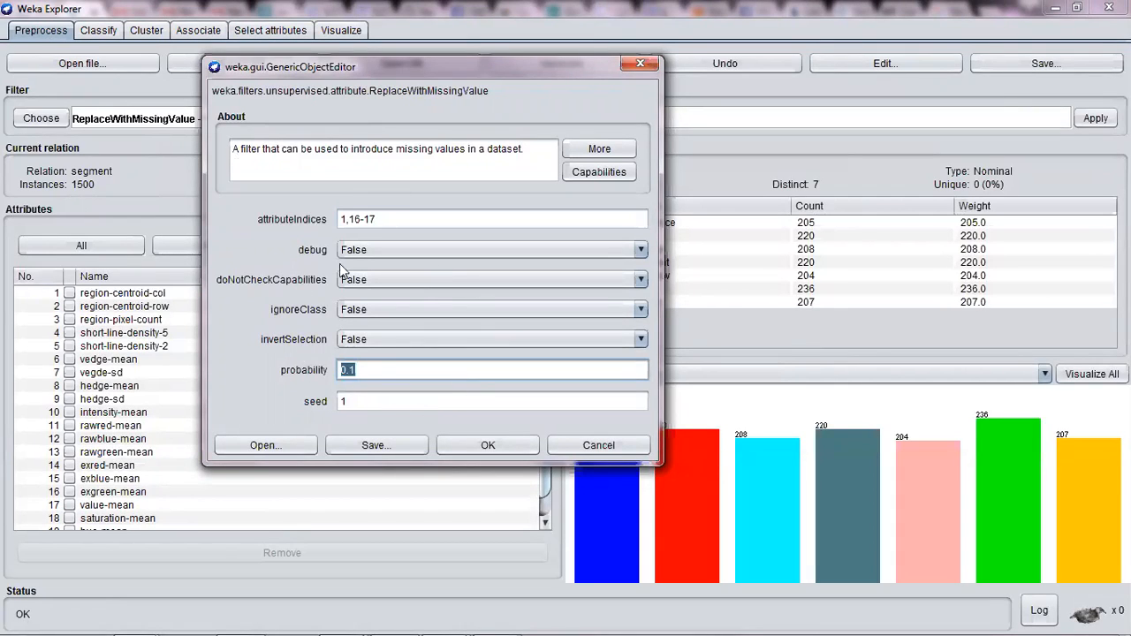
{"action": "left_click", "coordinate": [478, 445]}
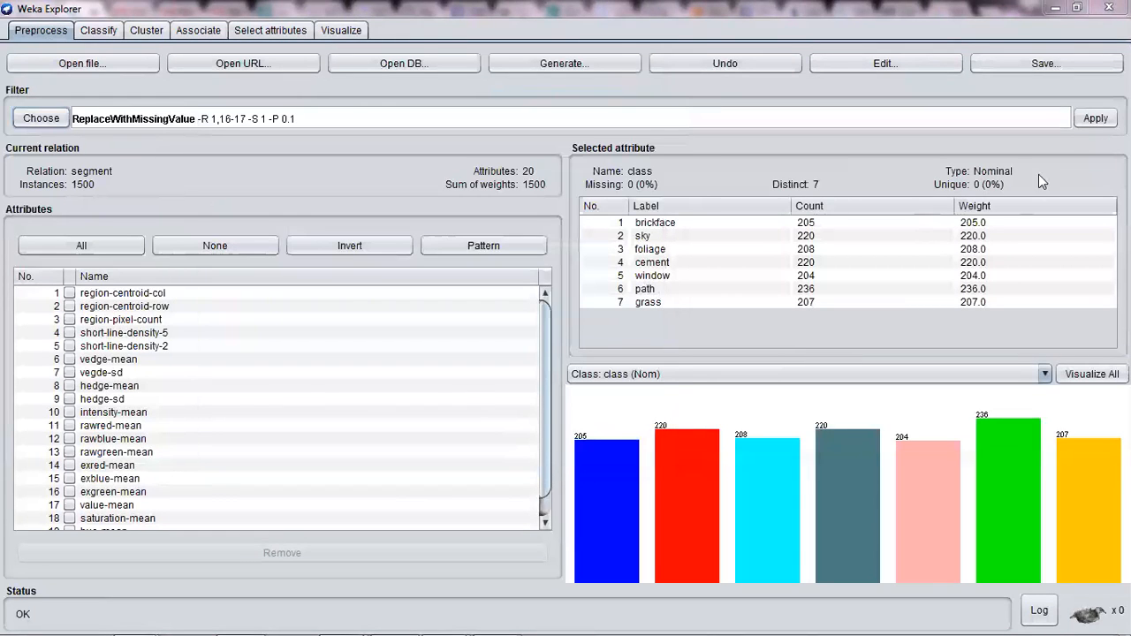
{"action": "left_click", "coordinate": [1095, 118]}
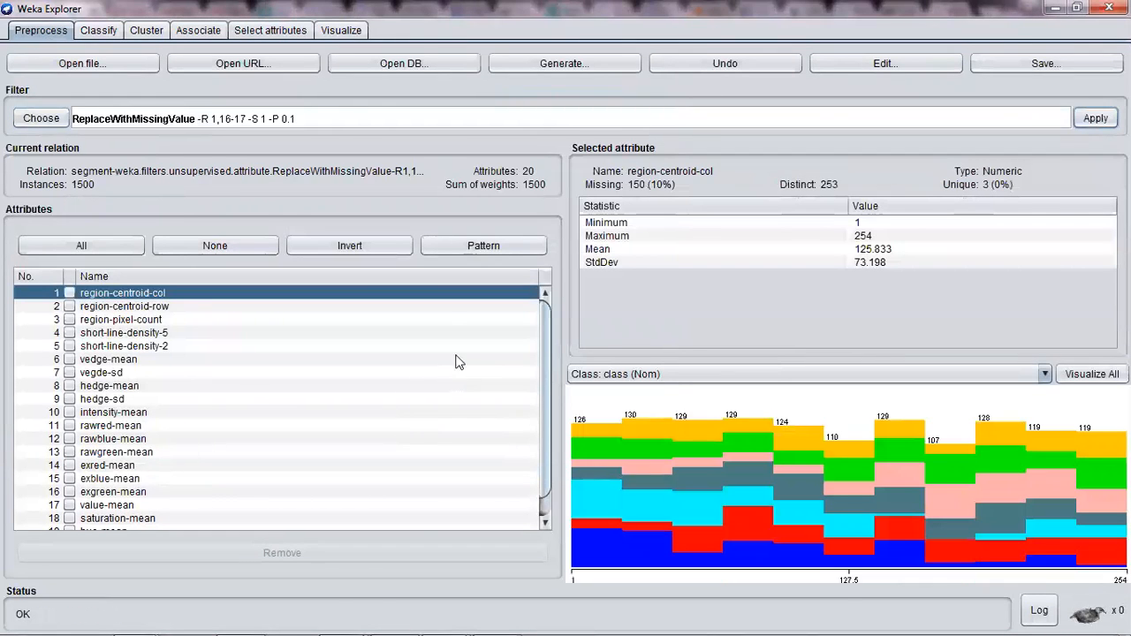
- Open the filtered data in the viewer and examine the exgreen-mean and value-mean columns for blank cells
{"action": "left_click", "coordinate": [845, 58]}
{"action": "left_click_drag", "start_coordinate": [113, 381], "coordinate": [328, 385]}
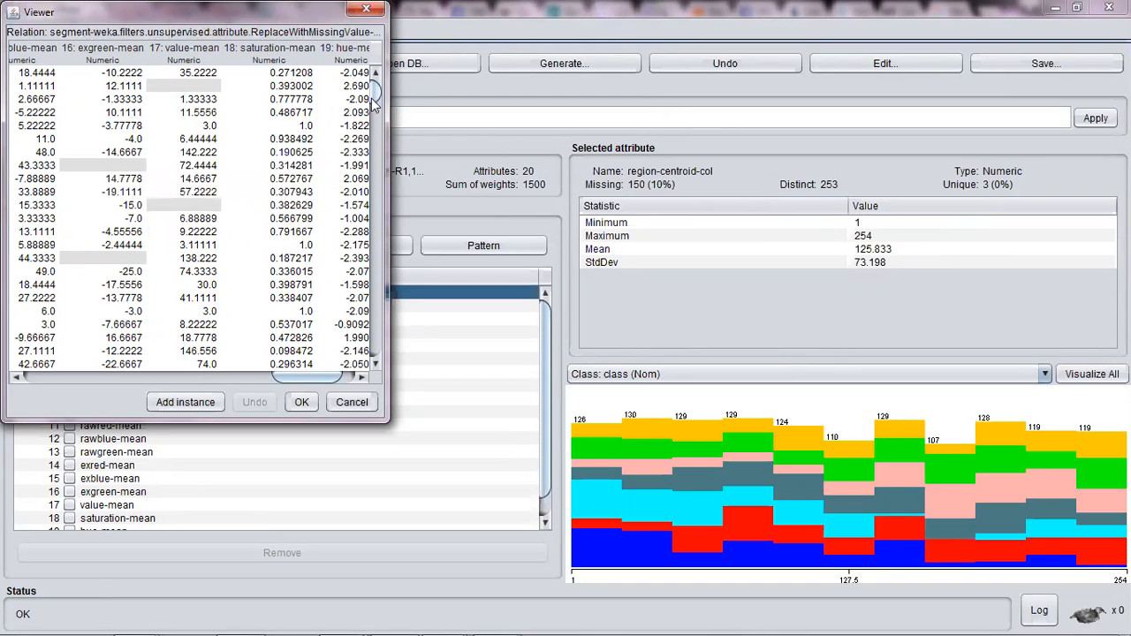
{"action": "scroll", "coordinate": [183, 247], "scroll_direction": "down", "scroll_amount": 5}
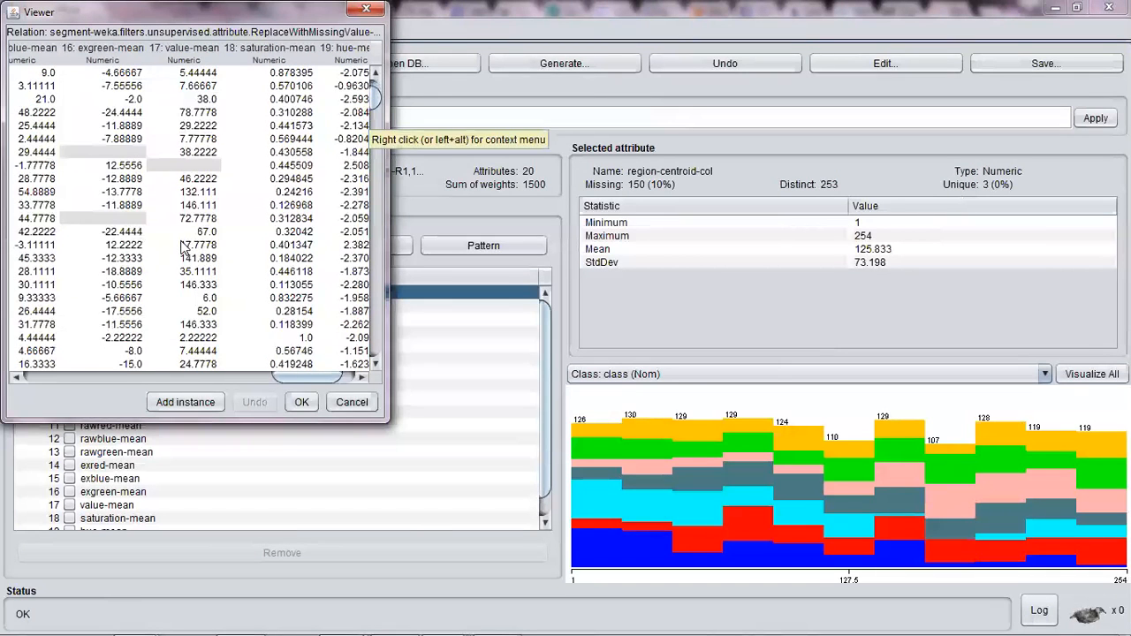
{"action": "scroll", "coordinate": [183, 249], "scroll_direction": "down", "scroll_amount": 5}
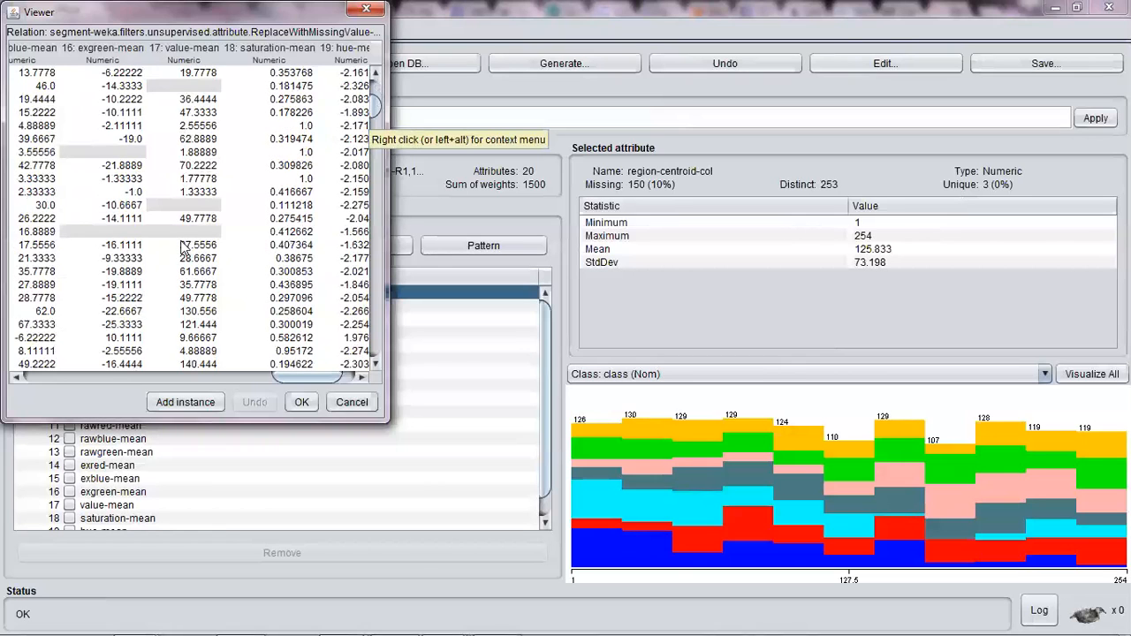
{"action": "scroll", "coordinate": [182, 250], "scroll_direction": "down", "scroll_amount": 5}
{"action": "scroll", "coordinate": [183, 249], "scroll_direction": "down", "scroll_amount": 5}
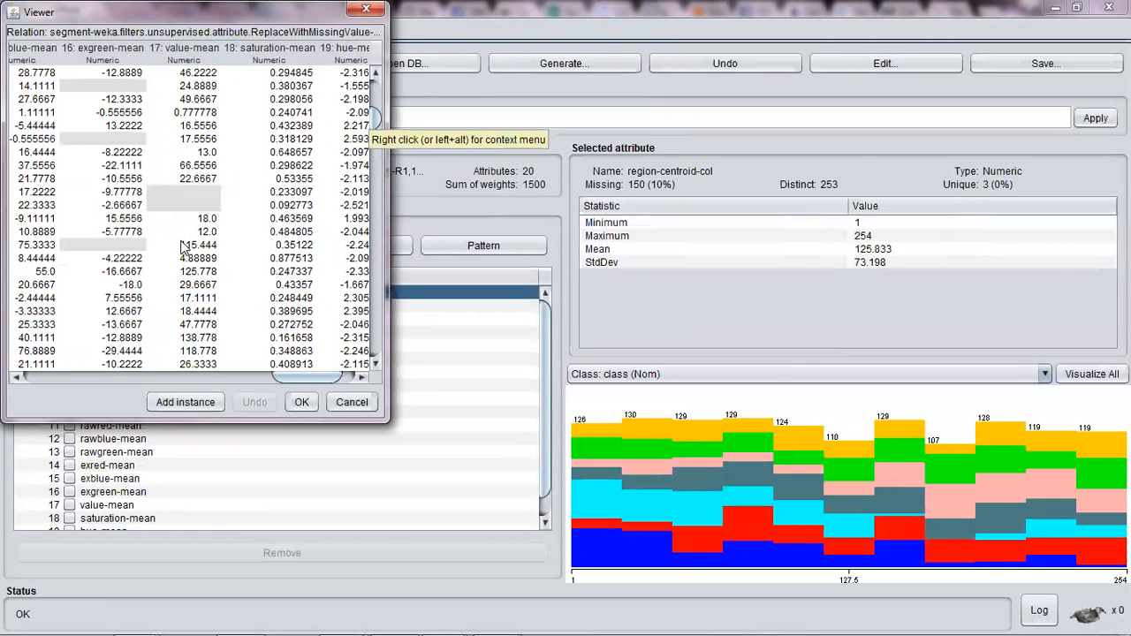
{"action": "scroll", "coordinate": [183, 249], "scroll_direction": "down", "scroll_amount": 10}
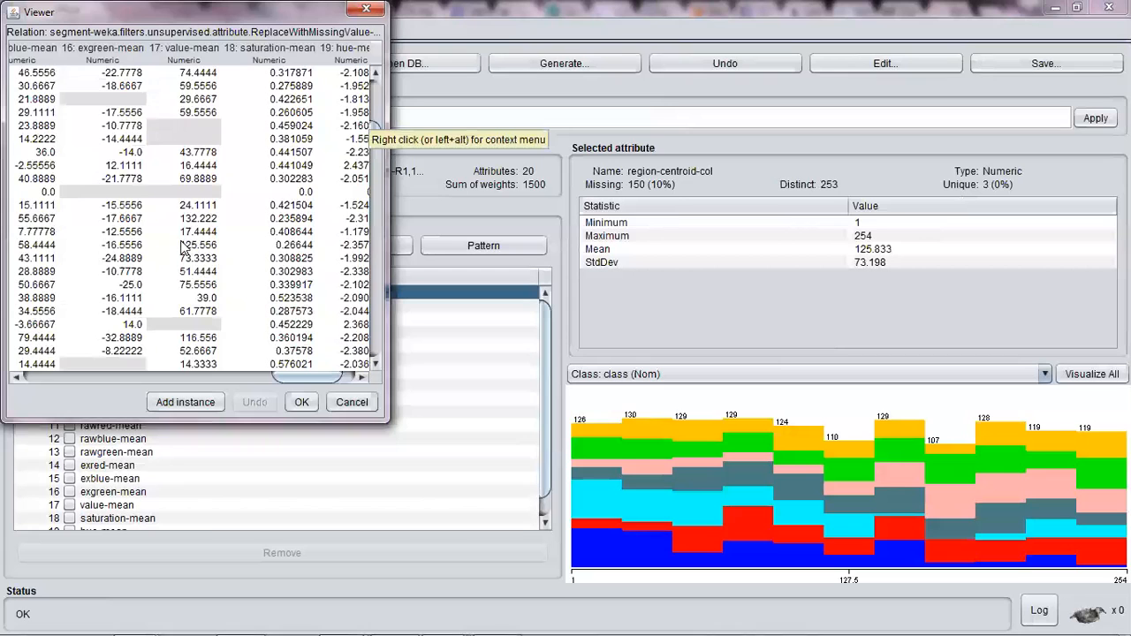
{"action": "scroll", "coordinate": [183, 250], "scroll_direction": "down", "scroll_amount": 5}
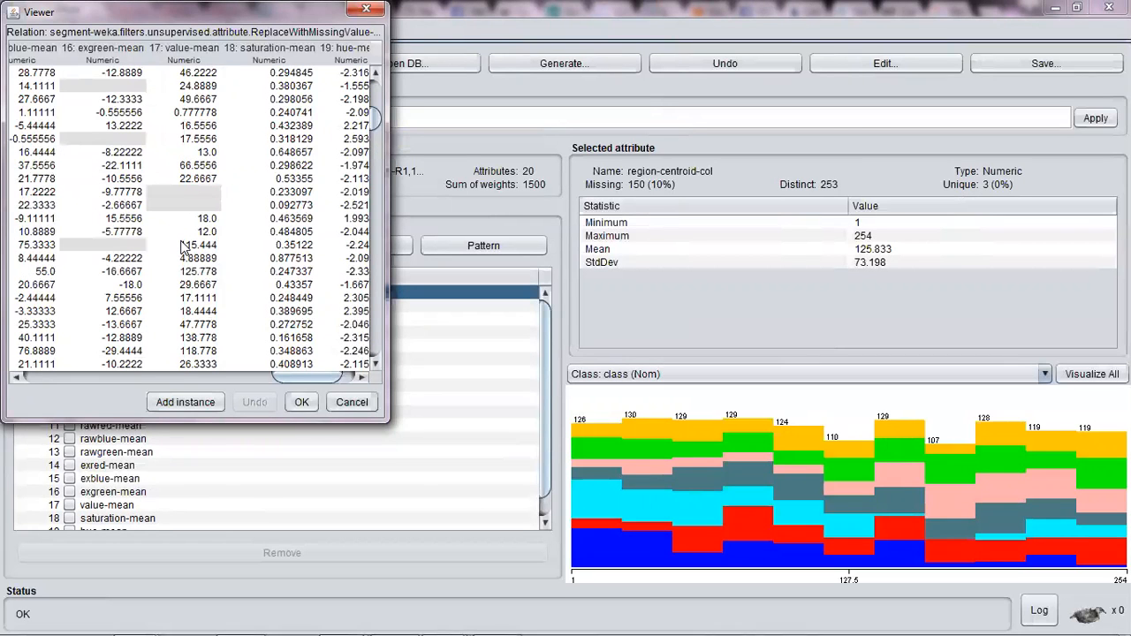
{"action": "scroll", "coordinate": [183, 248], "scroll_direction": "down", "scroll_amount": 6}
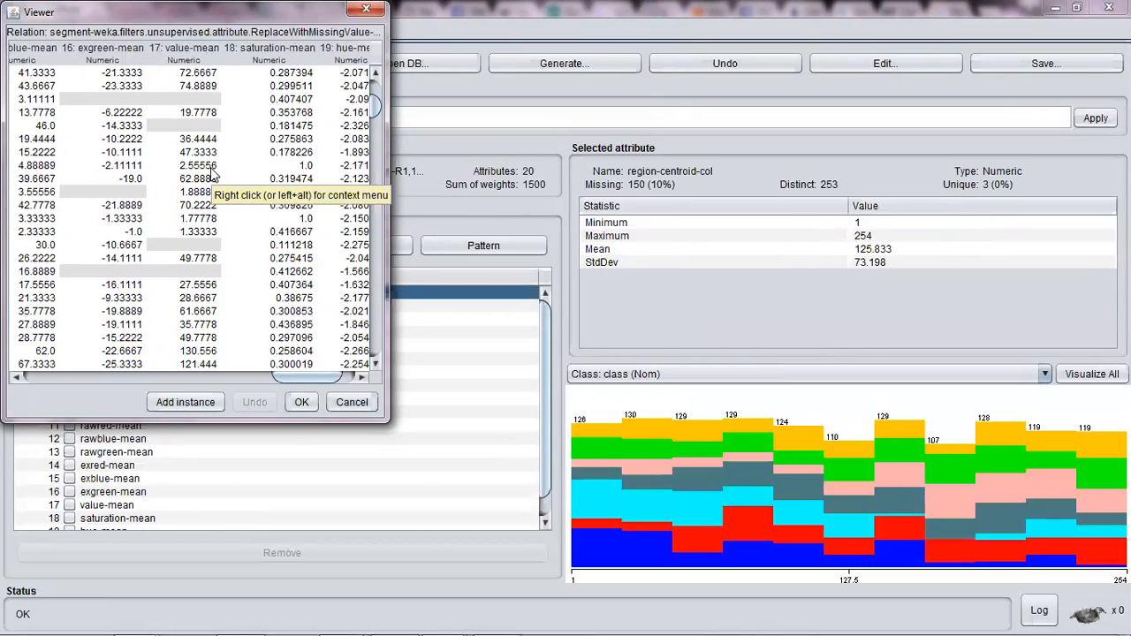
{"action": "scroll", "coordinate": [212, 177], "scroll_direction": "down", "scroll_amount": 6}
{"action": "scroll", "coordinate": [212, 176], "scroll_direction": "down", "scroll_amount": 3}
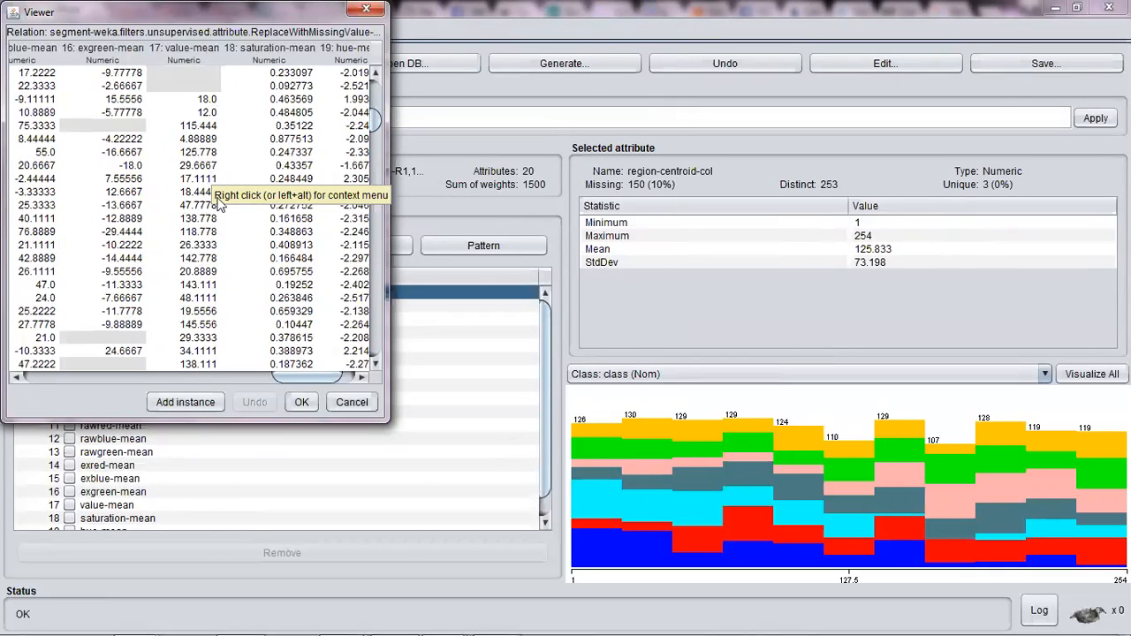
{"action": "scroll", "coordinate": [216, 203], "scroll_direction": "down", "scroll_amount": 3}
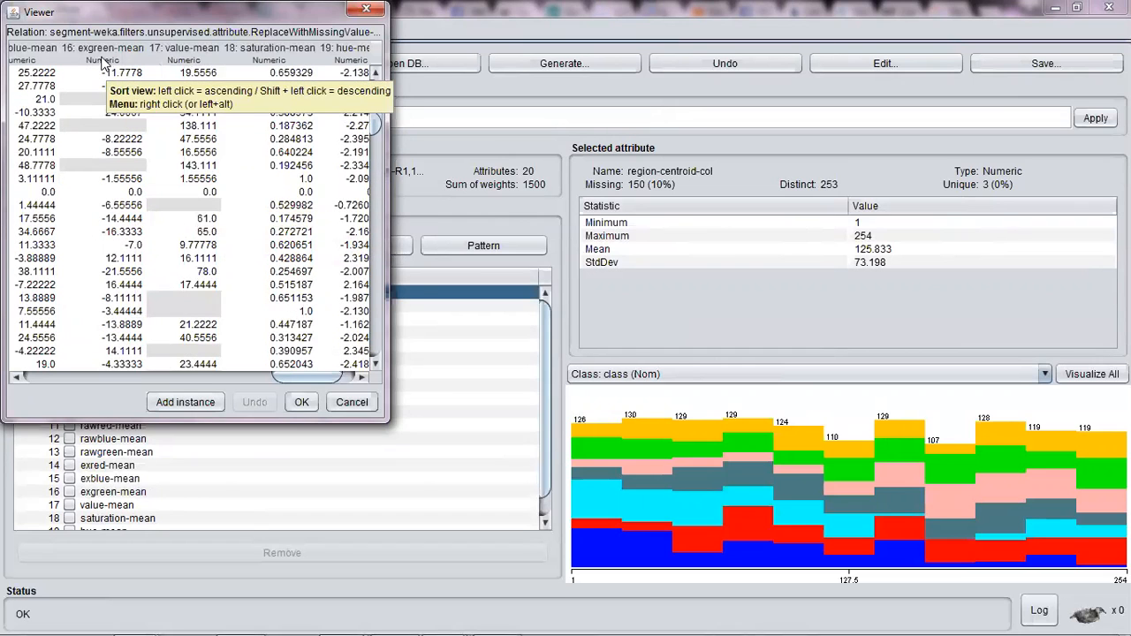
- Check the region-centroid-col column for missing entries, and close the data viewer without edits
{"action": "left_click_drag", "start_coordinate": [313, 375], "coordinate": [66, 376]}
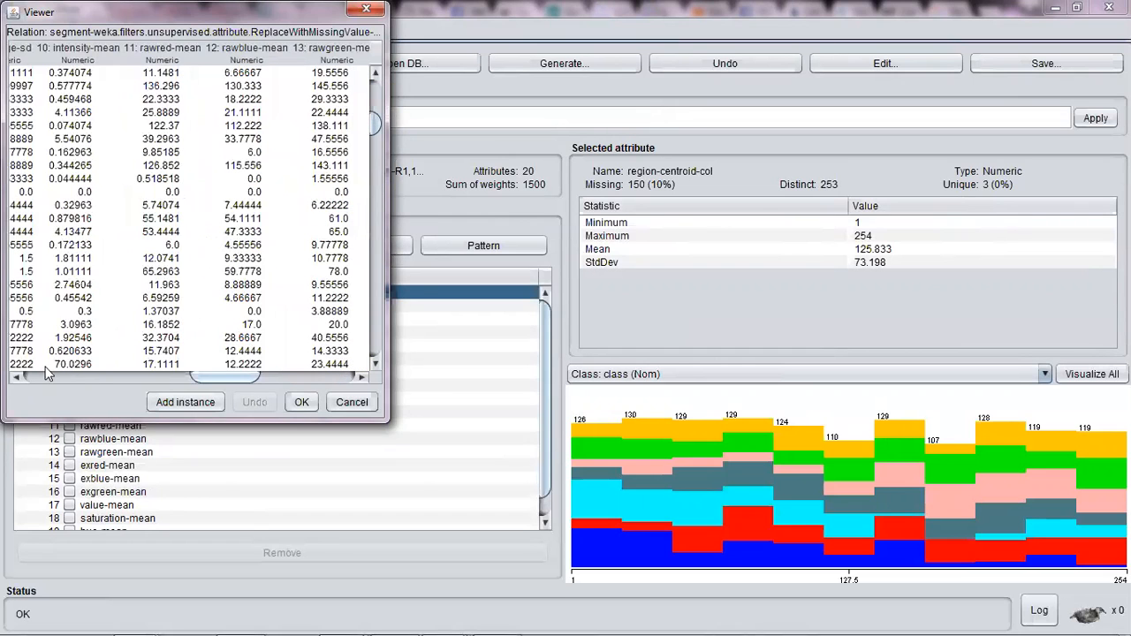
{"action": "scroll", "coordinate": [139, 152], "scroll_direction": "down", "scroll_amount": 5}
{"action": "scroll", "coordinate": [138, 159], "scroll_direction": "up", "scroll_amount": 5}
{"action": "scroll", "coordinate": [123, 214], "scroll_direction": "down", "scroll_amount": 20}
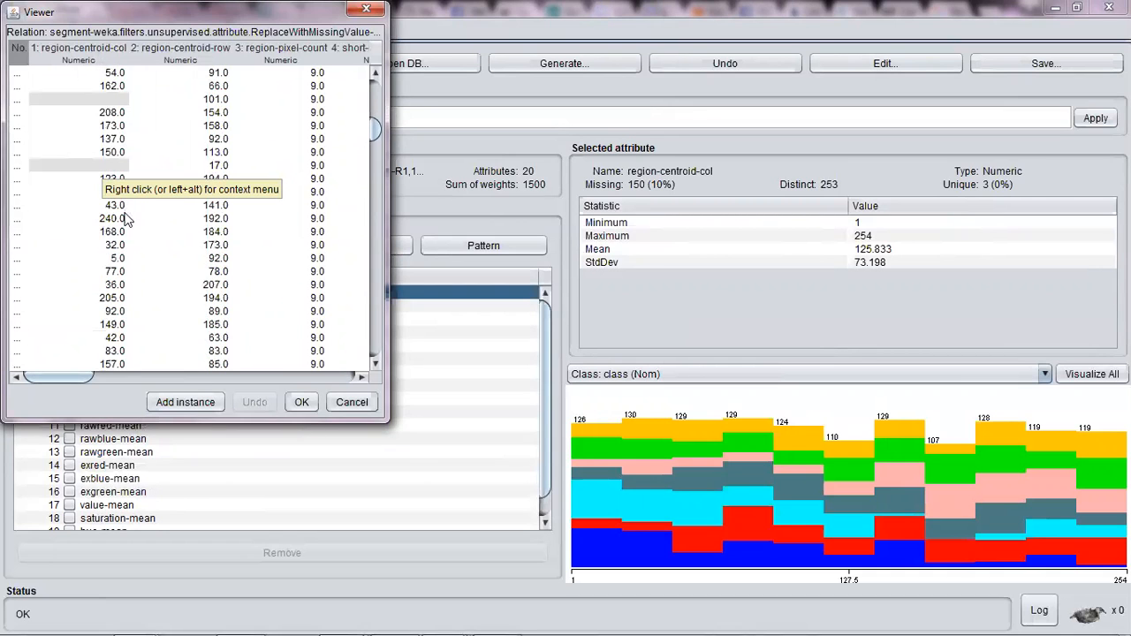
{"action": "left_click", "coordinate": [365, 11]}
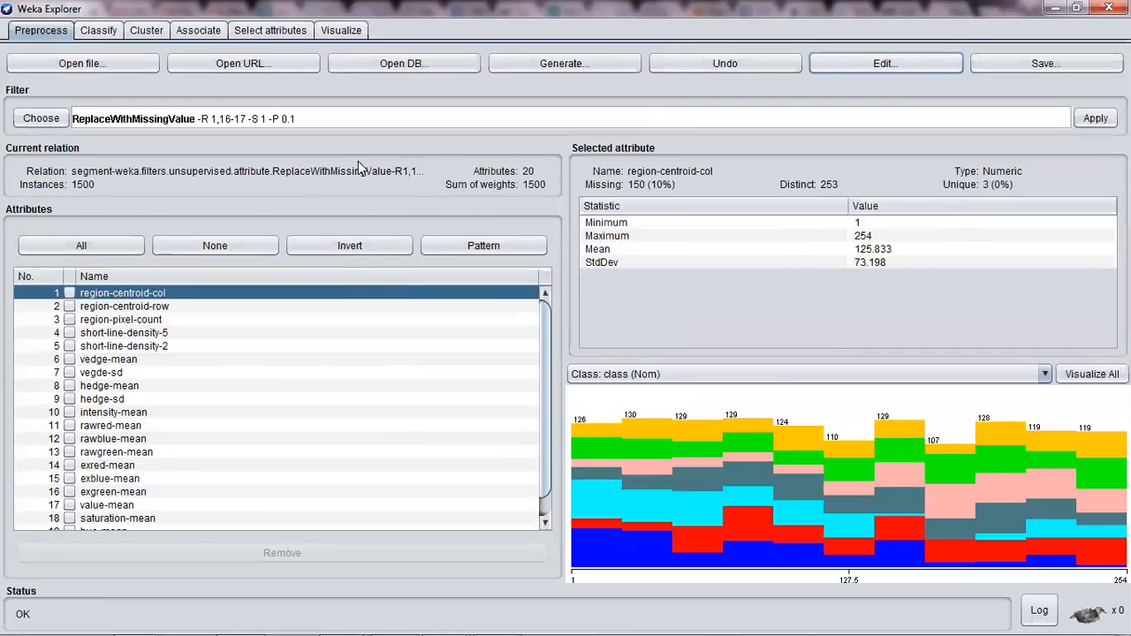
- Choose the unsupervised attribute filter ReplaceMissingValues and apply it to the dataset
{"action": "left_click", "coordinate": [41, 118]}
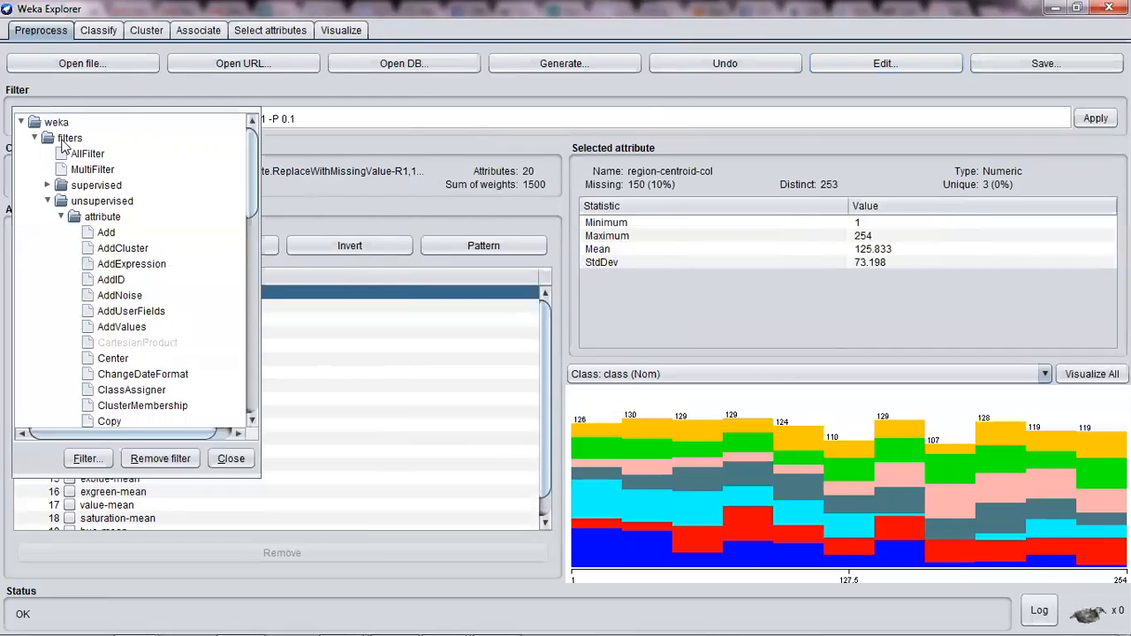
{"action": "scroll", "coordinate": [155, 273], "scroll_direction": "down", "scroll_amount": 6}
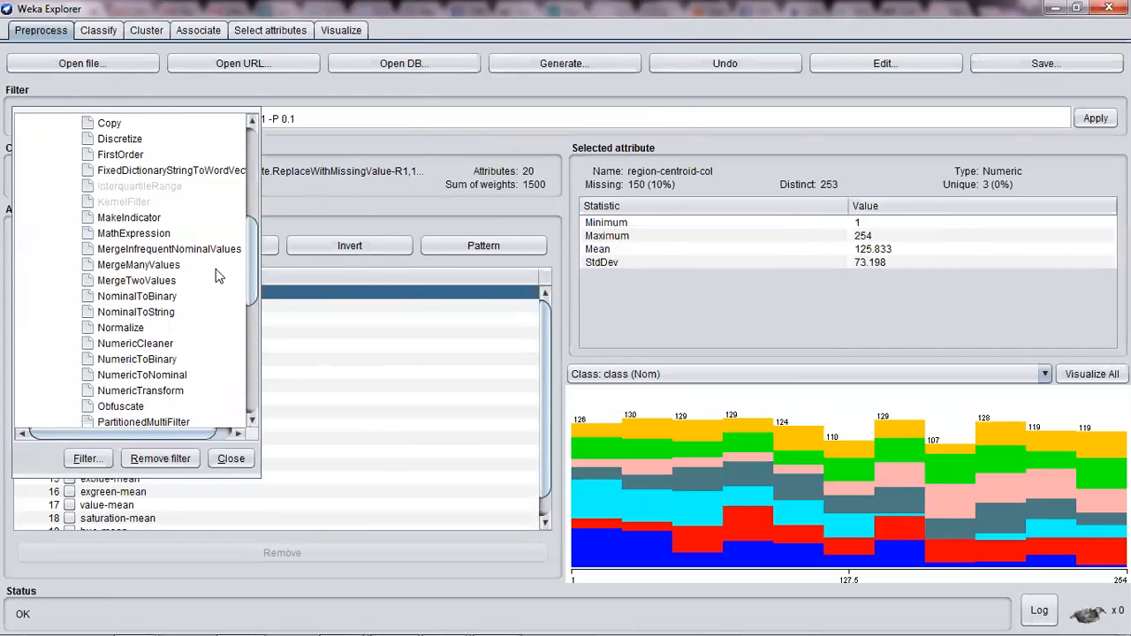
{"action": "scroll", "coordinate": [220, 276], "scroll_direction": "down", "scroll_amount": 7}
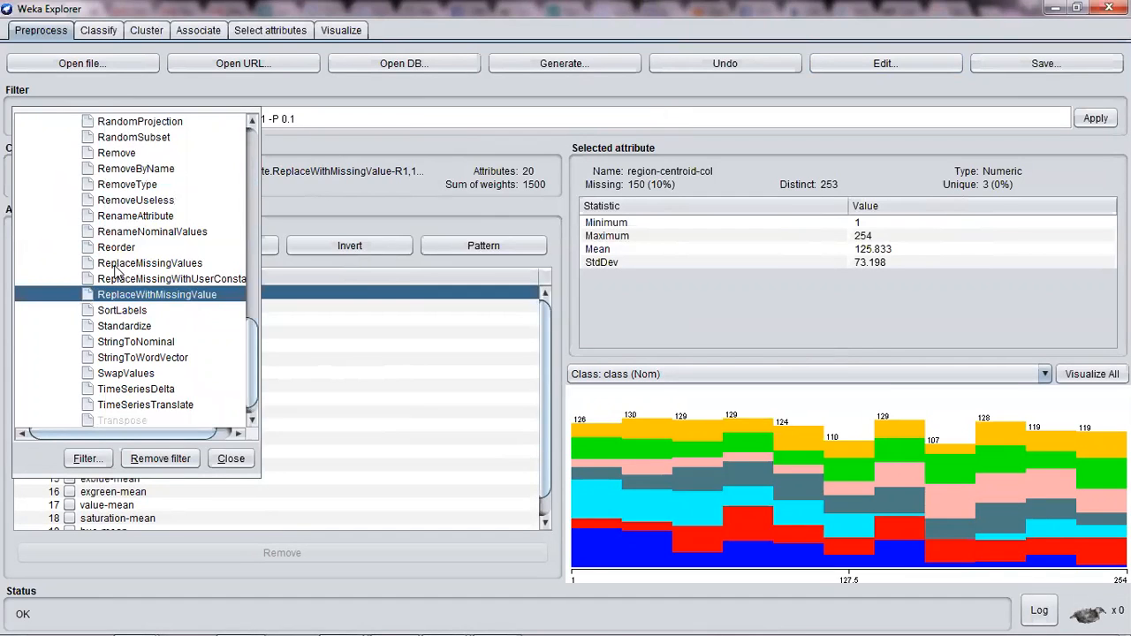
{"action": "mouse_move", "coordinate": [115, 270]}
{"action": "mouse_move", "coordinate": [108, 284]}
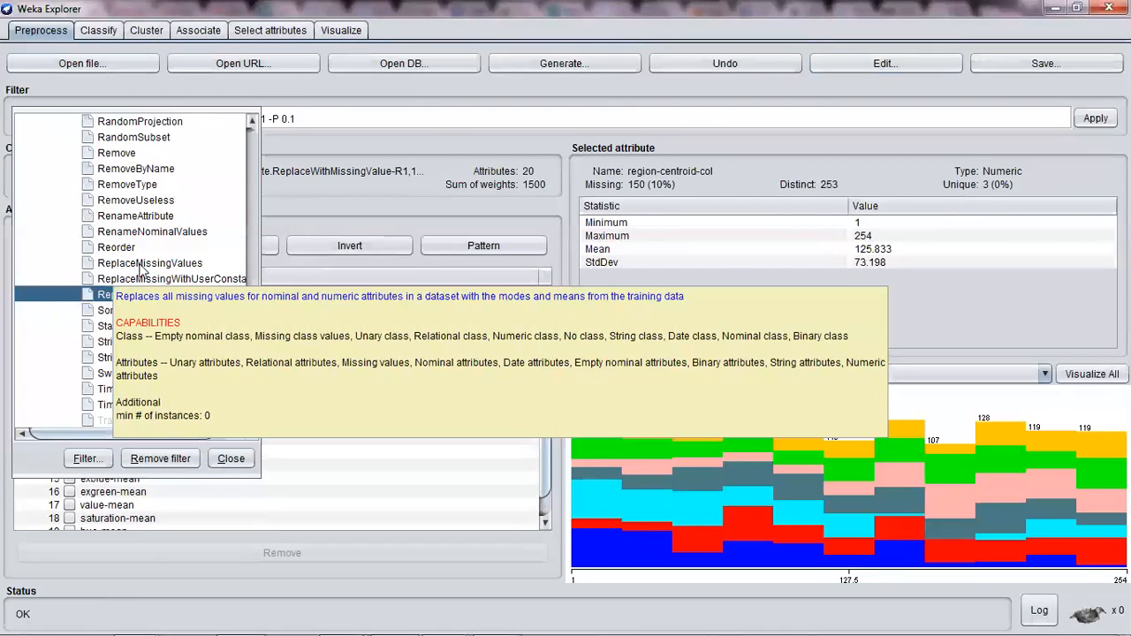
{"action": "left_click", "coordinate": [140, 264]}
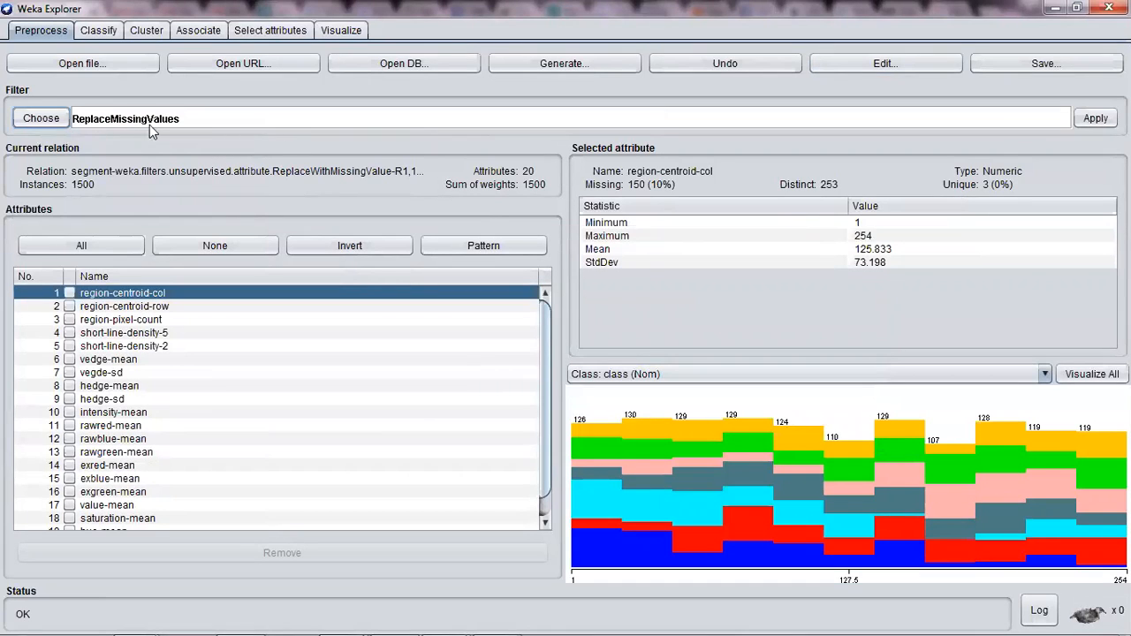
{"action": "left_click", "coordinate": [1098, 121]}
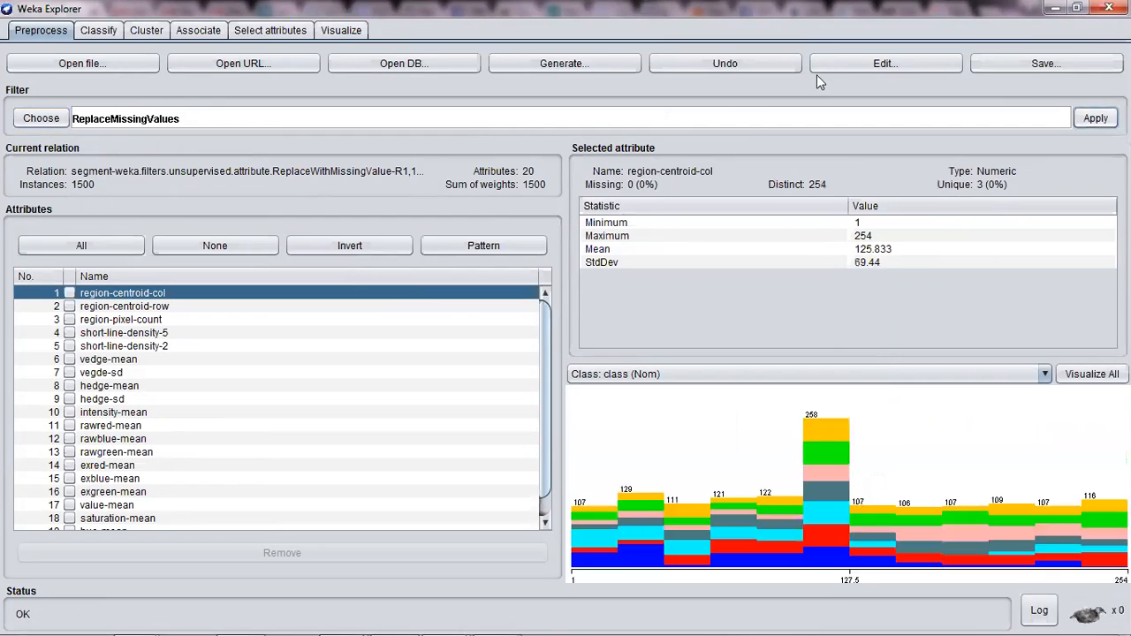
- Open the data viewer and examine the values filled into the region-centroid-col column
{"action": "left_click", "coordinate": [832, 66]}
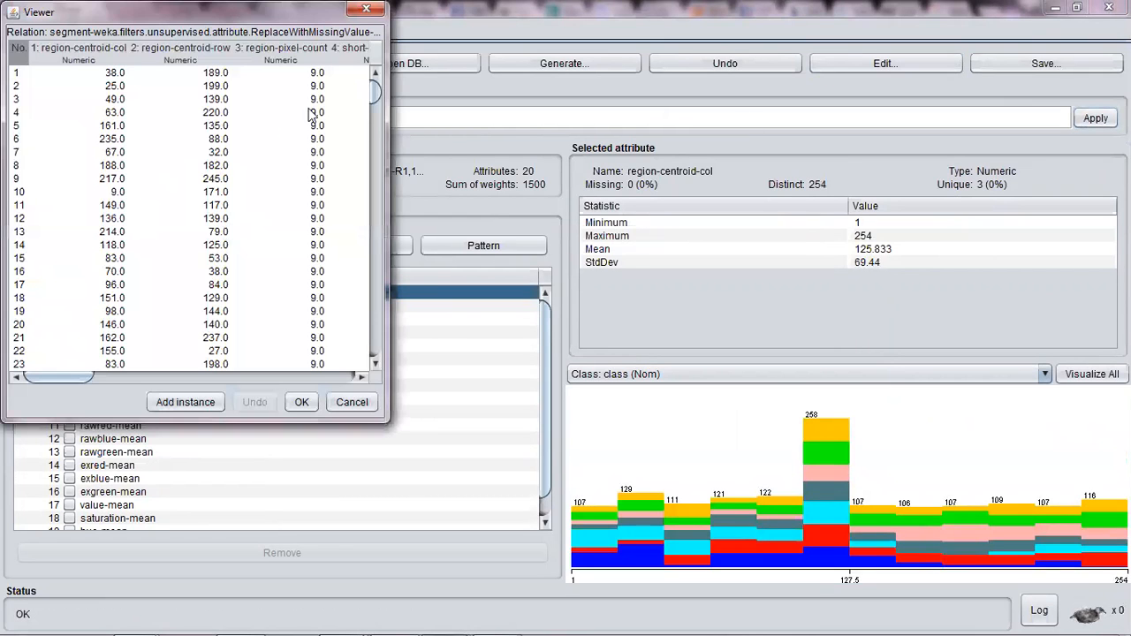
{"action": "scroll", "coordinate": [71, 187], "scroll_direction": "down", "scroll_amount": 13}
{"action": "scroll", "coordinate": [104, 219], "scroll_direction": "up", "scroll_amount": 7}
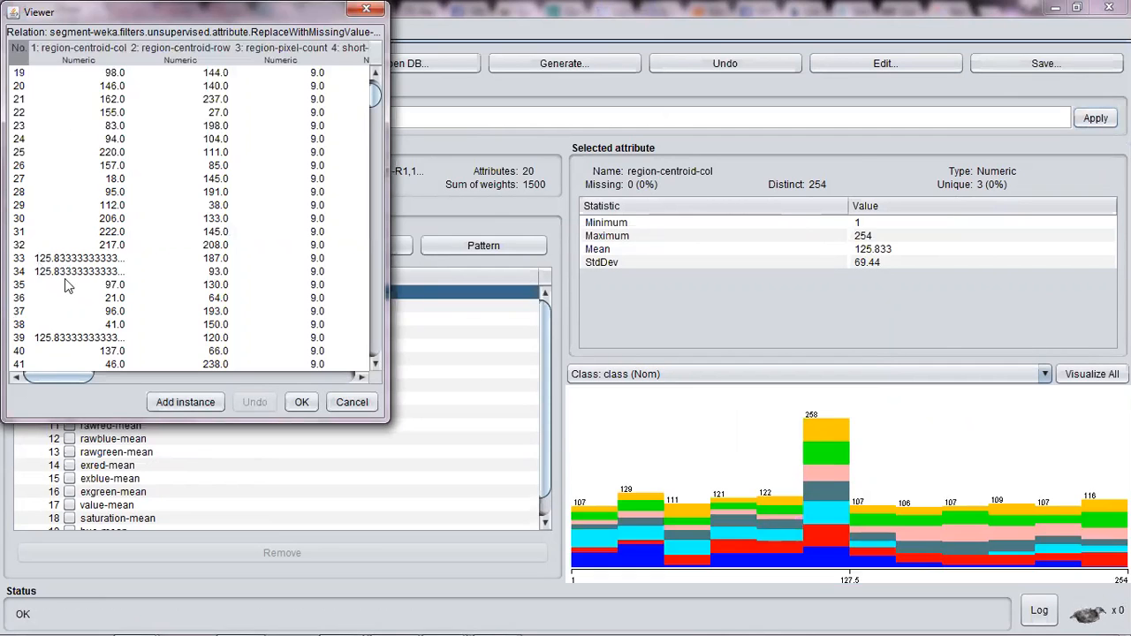
{"action": "scroll", "coordinate": [95, 258], "scroll_direction": "down", "scroll_amount": 5}
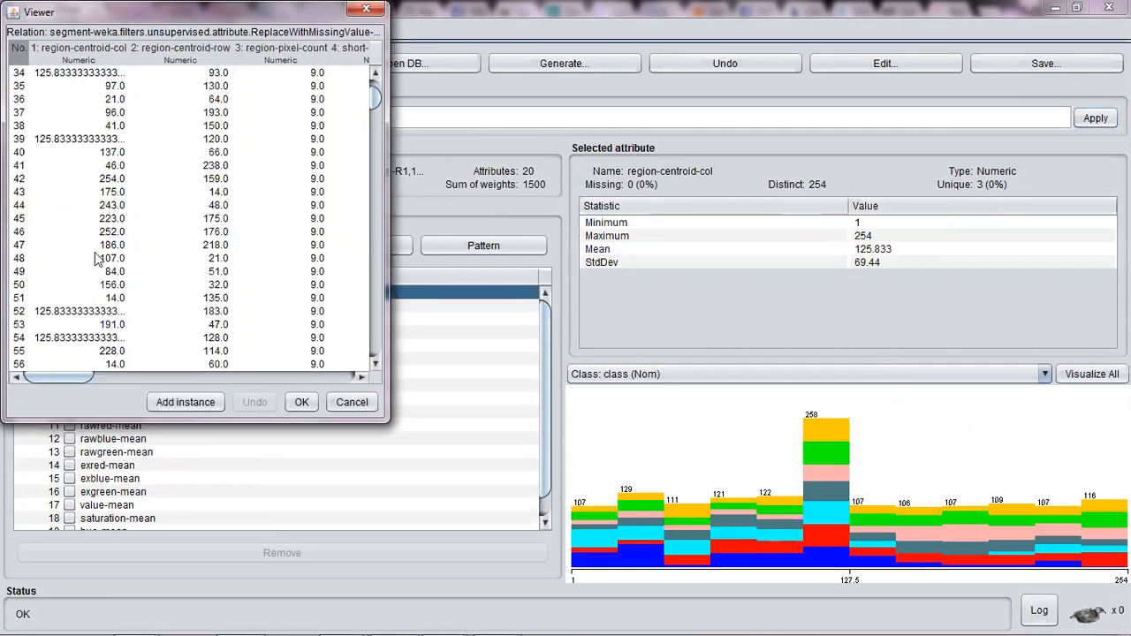
{"action": "scroll", "coordinate": [124, 252], "scroll_direction": "down", "scroll_amount": 20}
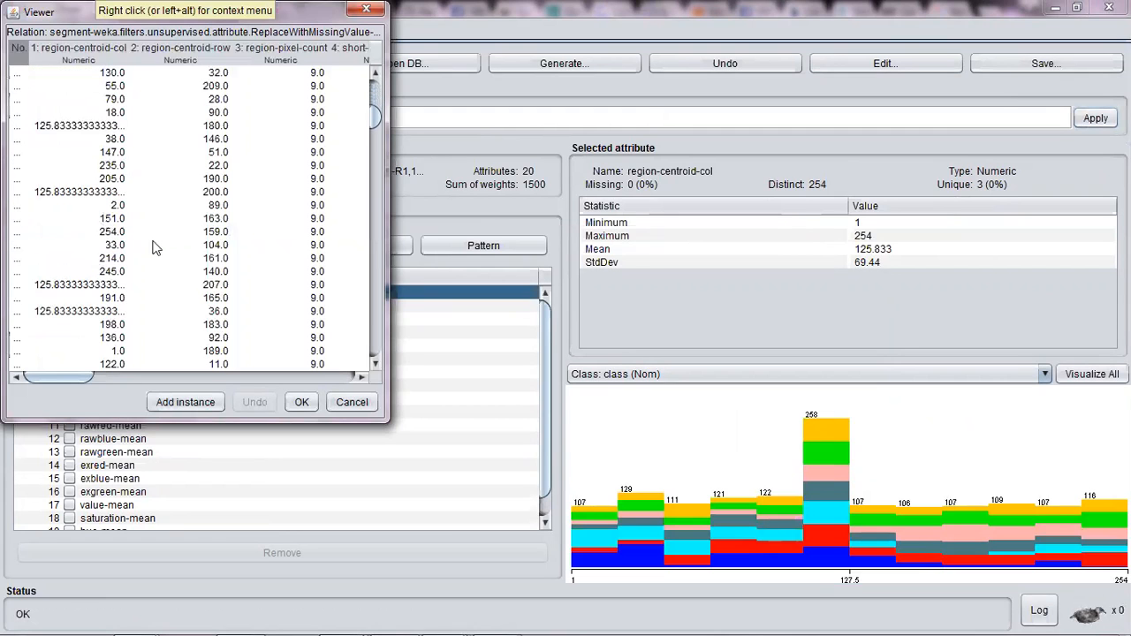
- Examine the replacement values in the exgreen-mean and value-mean columns, starting from the first rows
{"action": "left_click_drag", "start_coordinate": [379, 125], "coordinate": [378, 97]}
{"action": "left_click_drag", "start_coordinate": [116, 377], "coordinate": [286, 378]}
{"action": "left_click", "coordinate": [262, 377]}
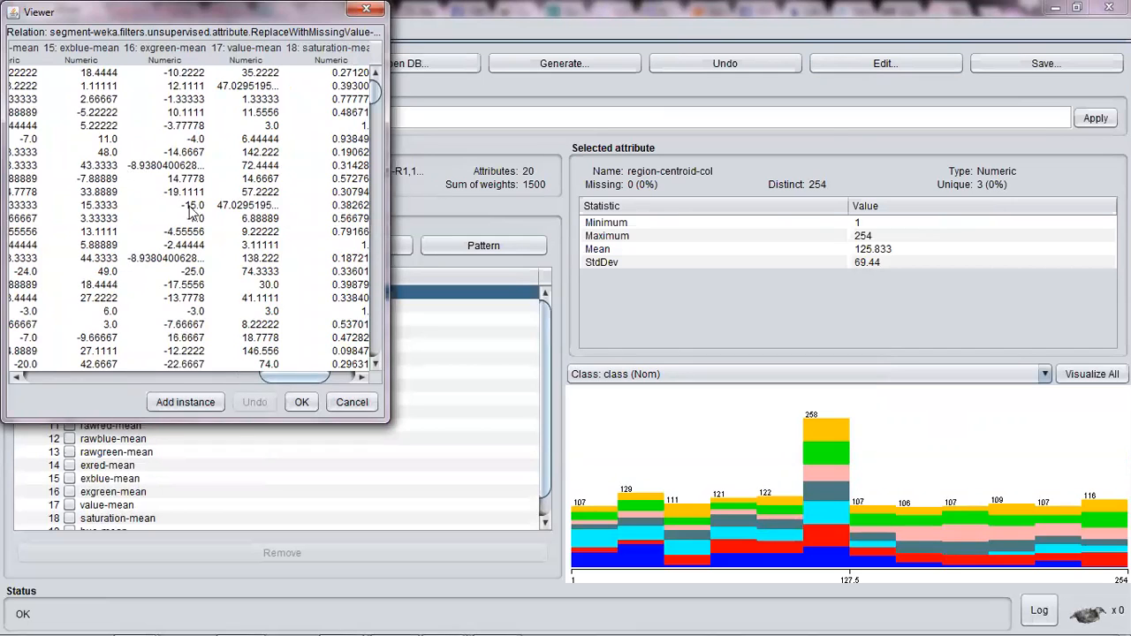
{"action": "scroll", "coordinate": [190, 212], "scroll_direction": "down", "scroll_amount": 10}
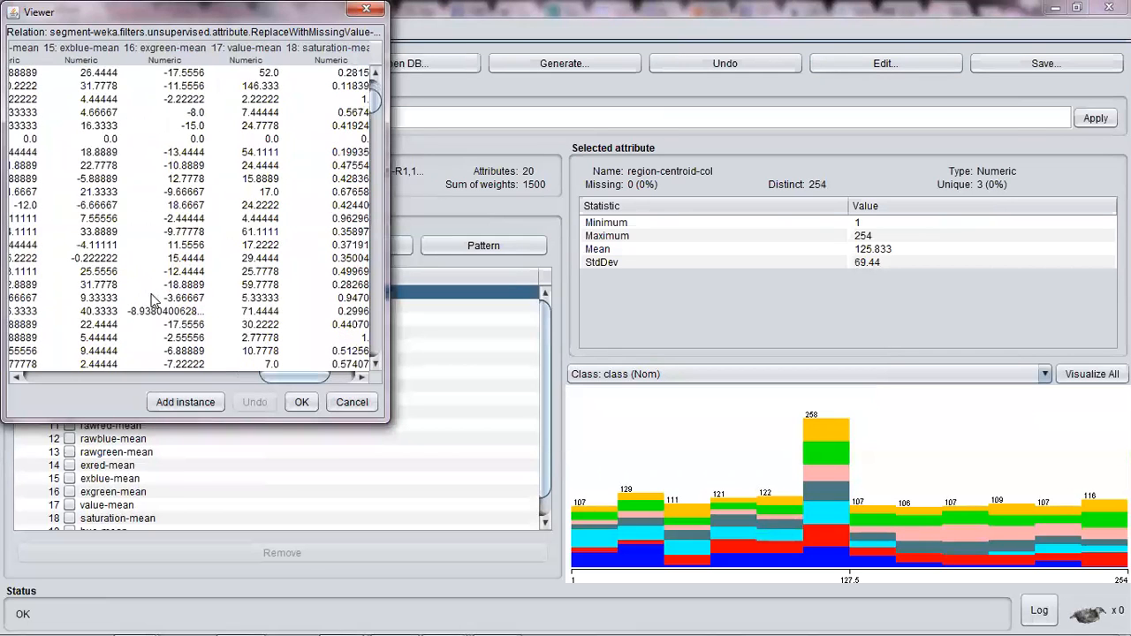
{"action": "scroll", "coordinate": [152, 300], "scroll_direction": "down", "scroll_amount": 5}
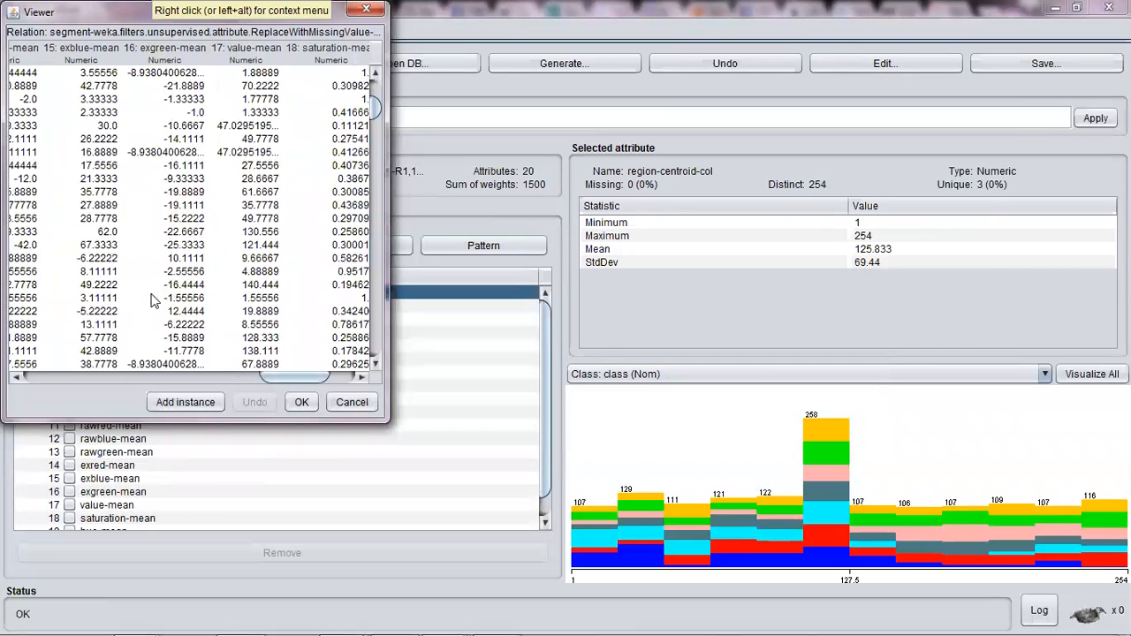
- Check further rows of the exgreen-mean and value-mean columns for filled-in values, and close the data viewer without edits
{"action": "scroll", "coordinate": [152, 300], "scroll_direction": "down", "scroll_amount": 4}
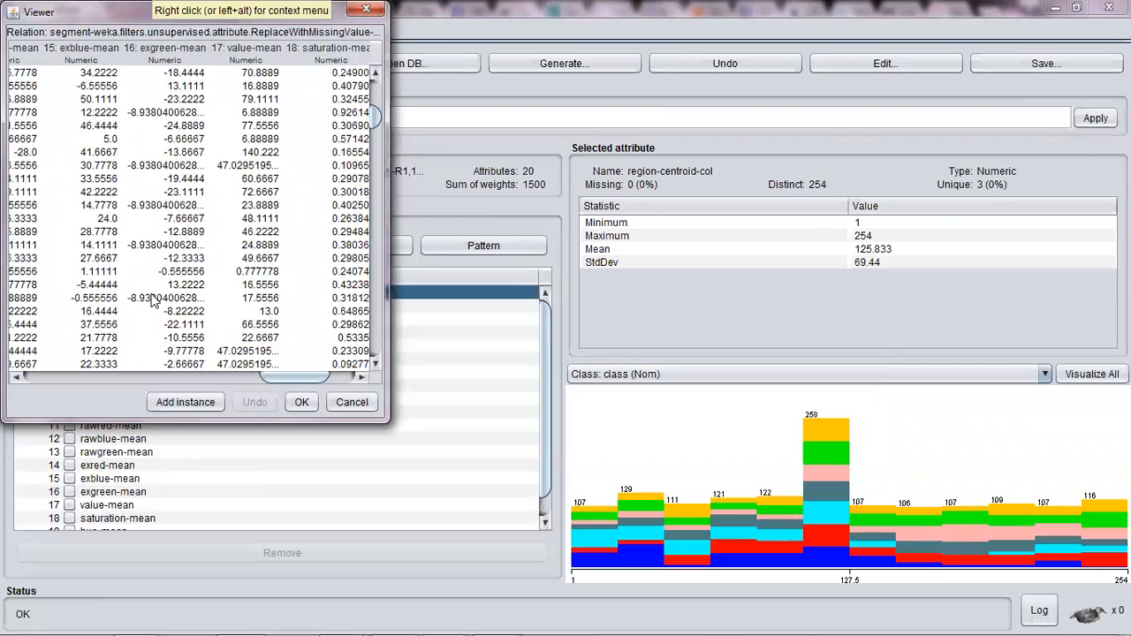
{"action": "left_click", "coordinate": [364, 10]}
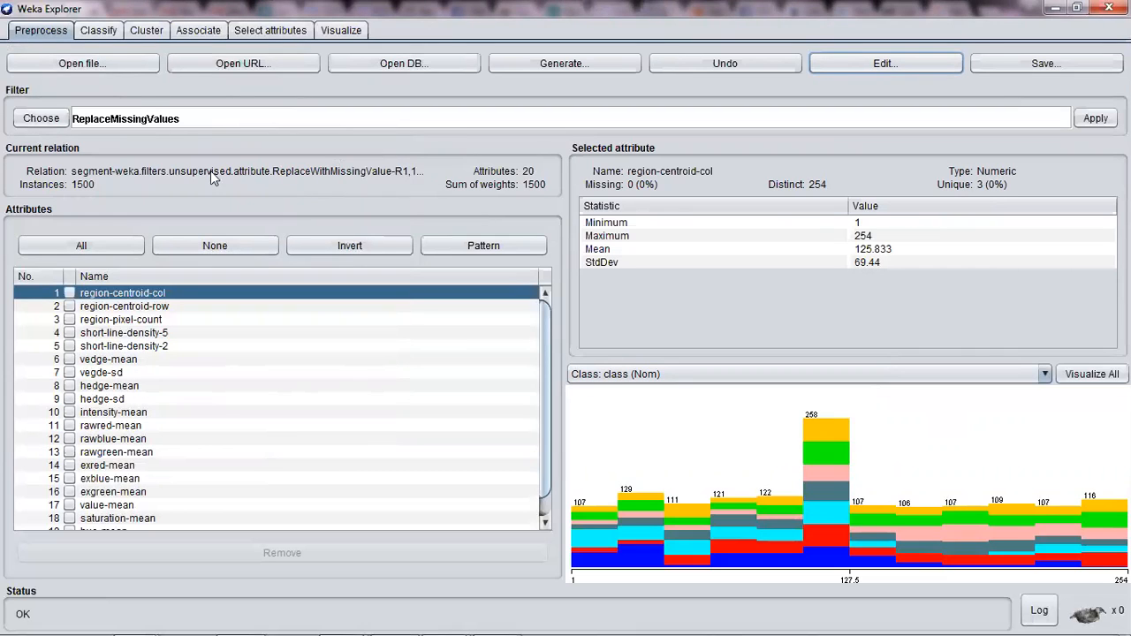
- Choose the rules classifier JRip and run it on the dataset with 10-fold cross-validation
{"action": "left_click", "coordinate": [99, 32]}
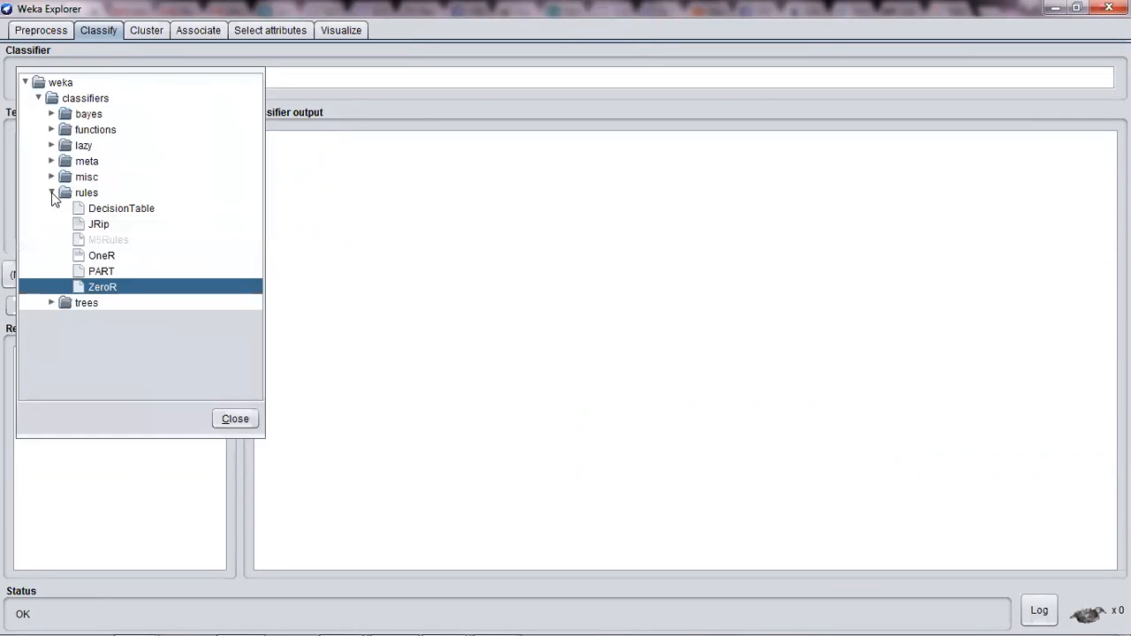
{"action": "left_click", "coordinate": [52, 193]}
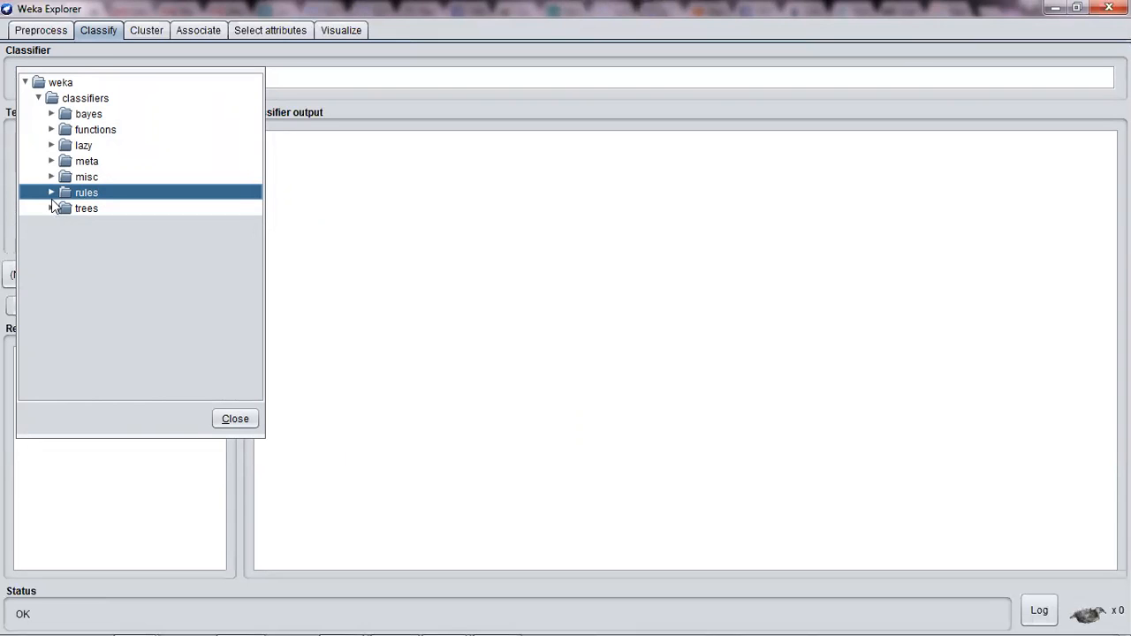
{"action": "left_click", "coordinate": [52, 191]}
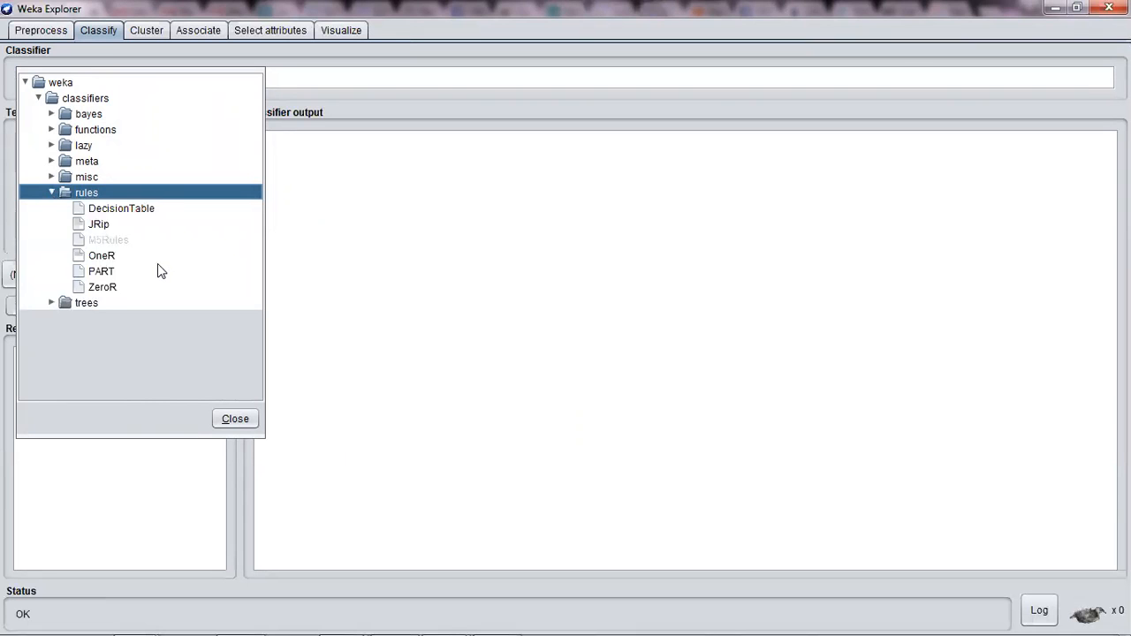
{"action": "left_click", "coordinate": [98, 225]}
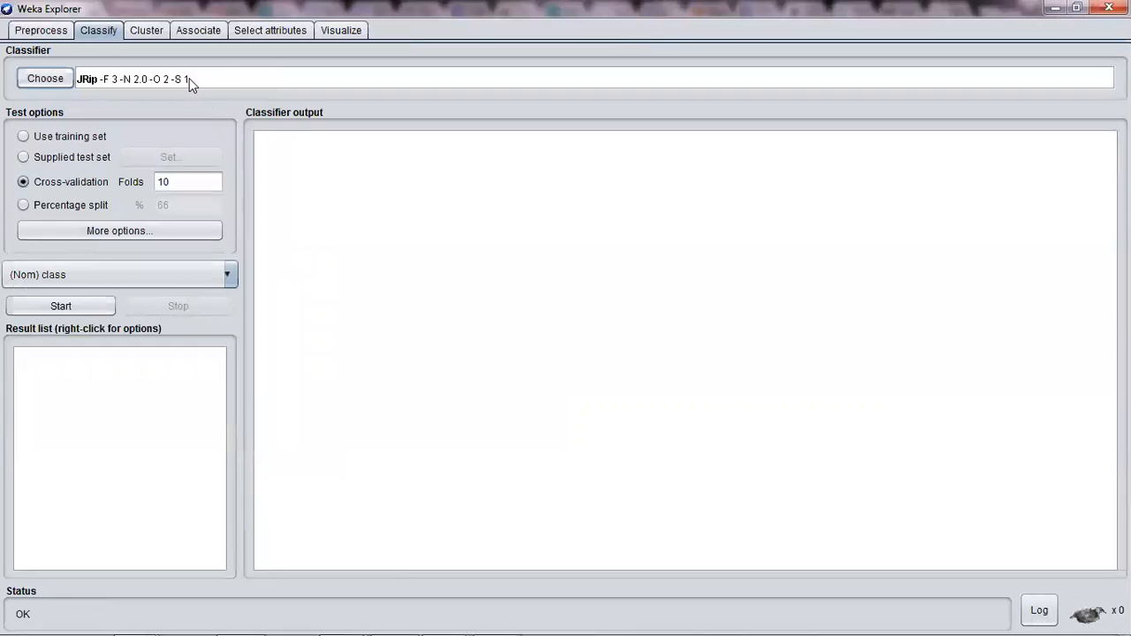
{"action": "left_click", "coordinate": [75, 308]}
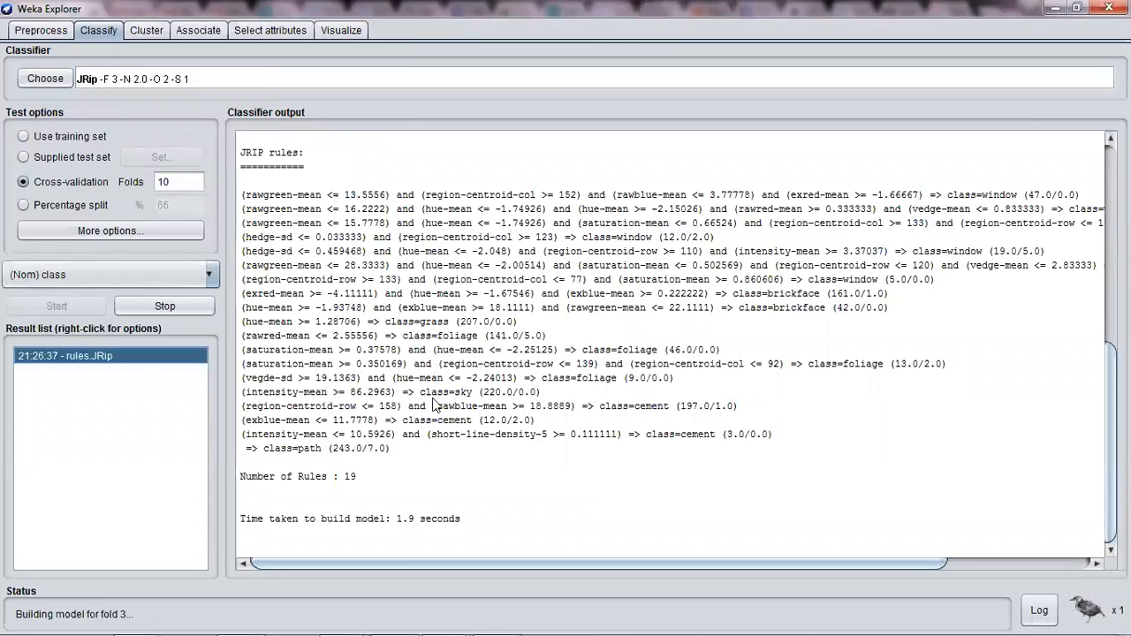
- Highlight the number of rules in the JRip output and look over the run information and attribute list
{"action": "left_click_drag", "start_coordinate": [361, 479], "coordinate": [240, 480]}
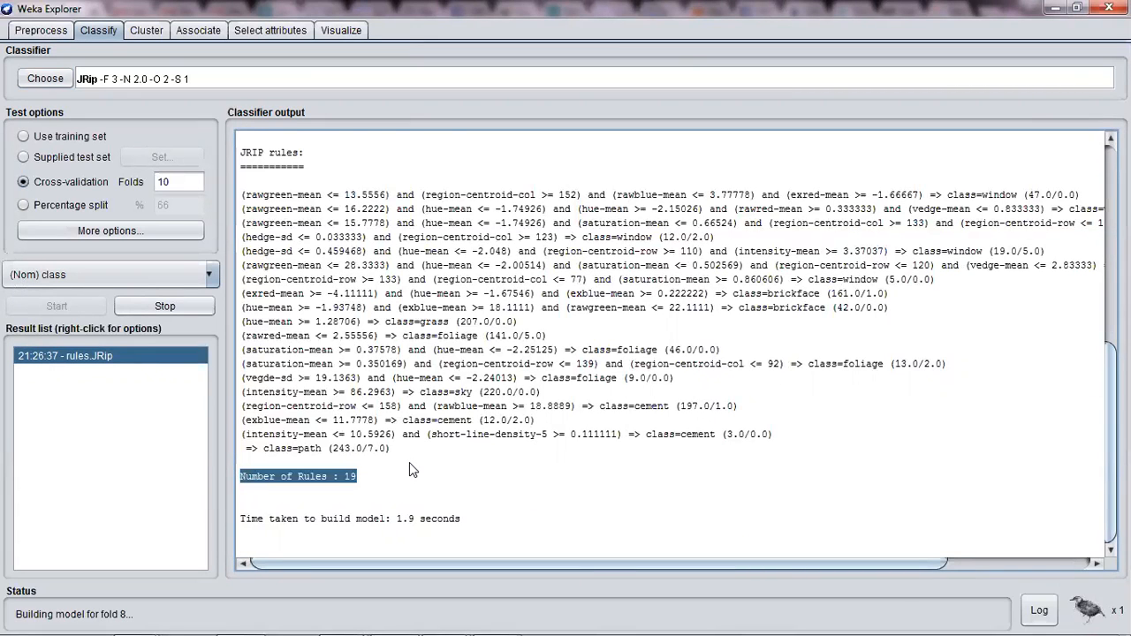
{"action": "scroll", "coordinate": [409, 462], "scroll_direction": "up", "scroll_amount": 7}
{"action": "scroll", "coordinate": [409, 462], "scroll_direction": "up", "scroll_amount": 3}
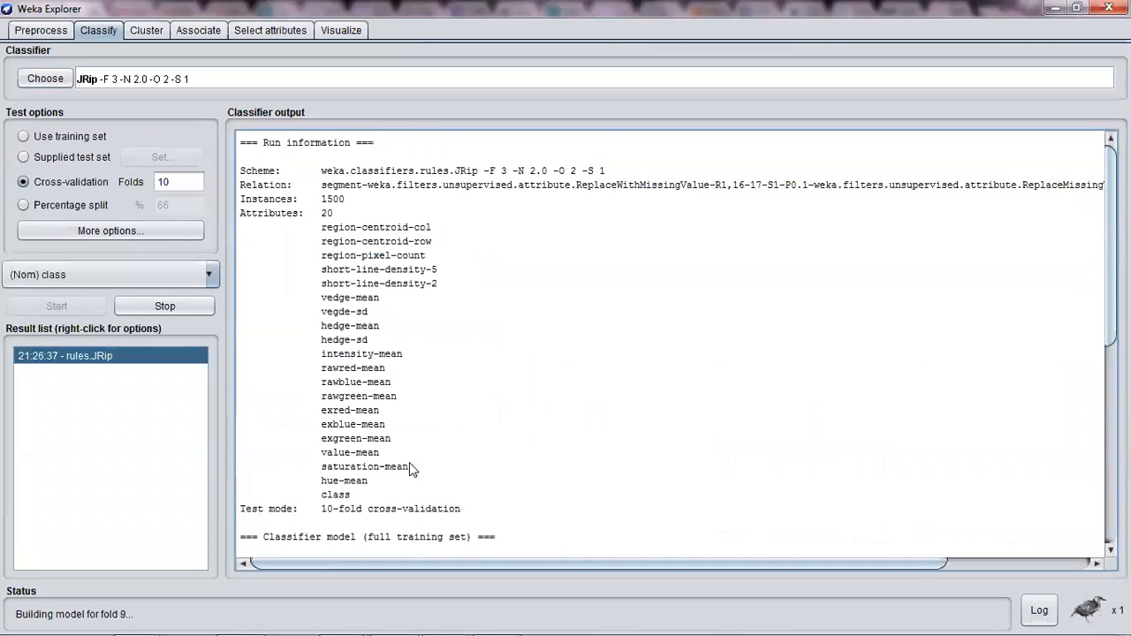
{"action": "scroll", "coordinate": [409, 462], "scroll_direction": "down", "scroll_amount": 8}
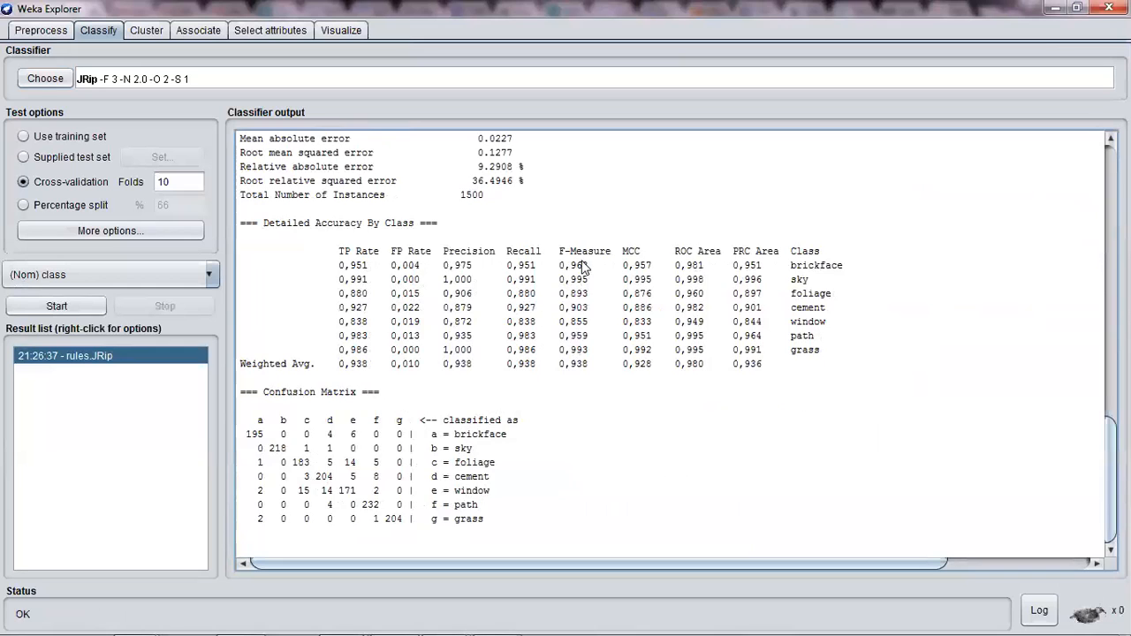
- Examine JRip's percentage of correctly classified instances and the window and sky rows of the detailed accuracy by class
{"action": "scroll", "coordinate": [576, 267], "scroll_direction": "up", "scroll_amount": 4}
{"action": "left_click_drag", "start_coordinate": [574, 267], "coordinate": [624, 265]}
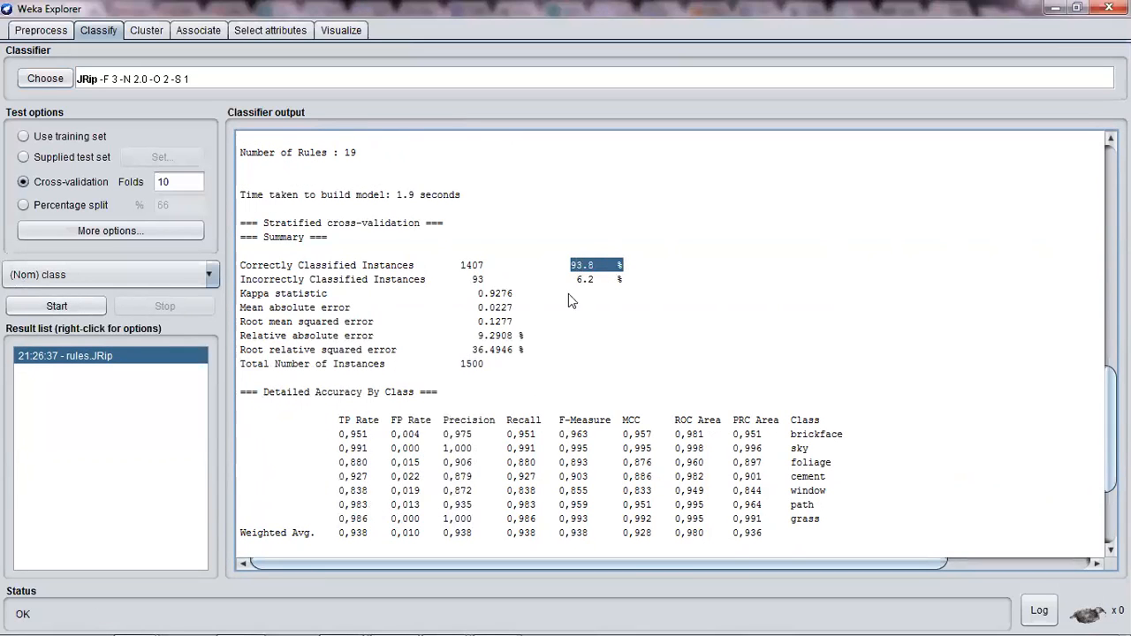
{"action": "scroll", "coordinate": [473, 343], "scroll_direction": "down", "scroll_amount": 4}
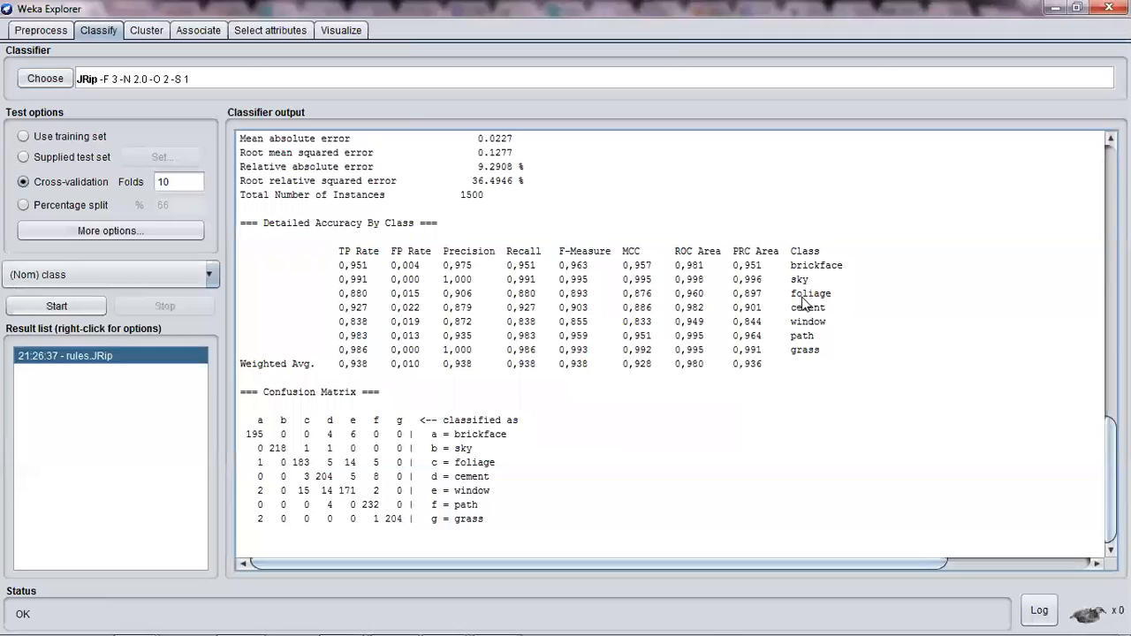
{"action": "left_click_drag", "start_coordinate": [508, 294], "coordinate": [841, 327]}
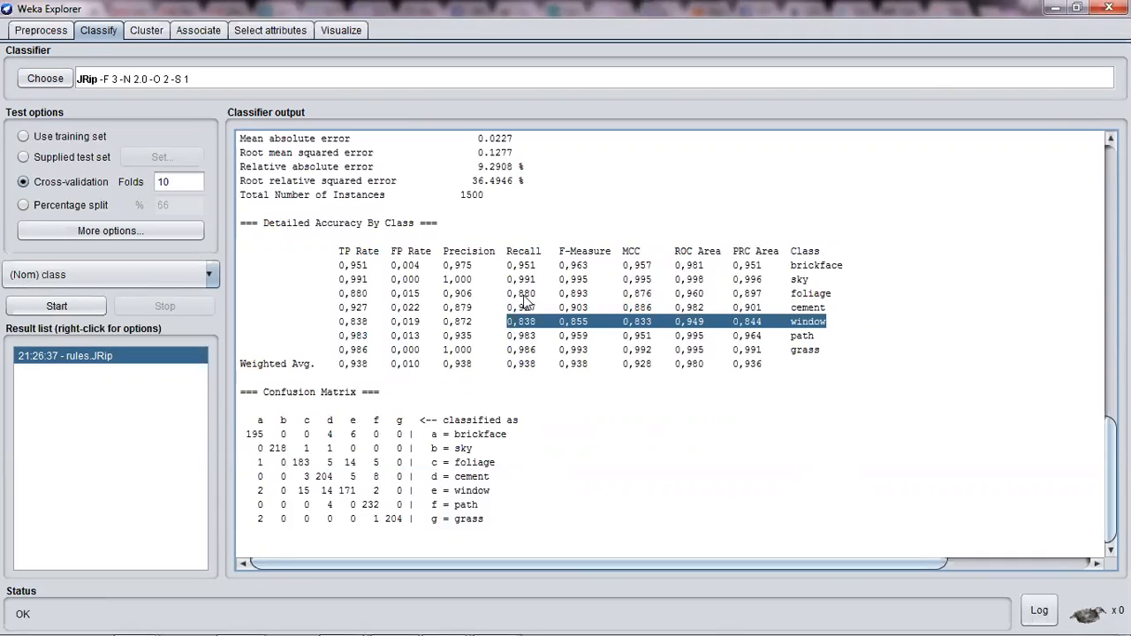
{"action": "left_click_drag", "start_coordinate": [508, 279], "coordinate": [809, 279]}
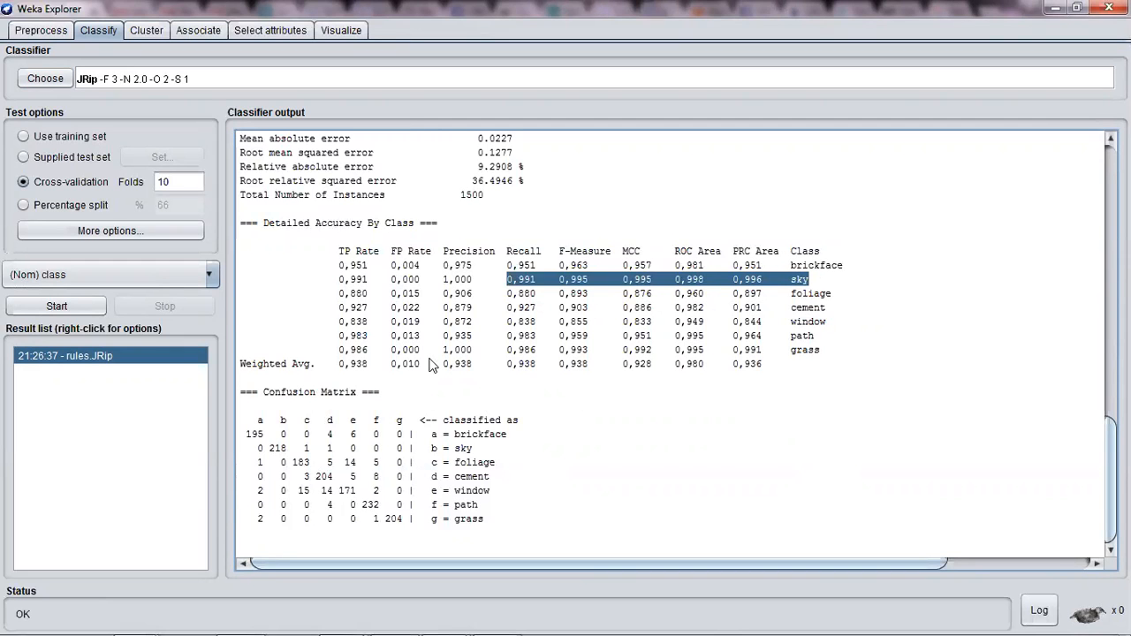
- Review the JRip rules from the start of the output, and highlight the correctly classified percentage and weighted average recall
{"action": "scroll", "coordinate": [433, 364], "scroll_direction": "up", "scroll_amount": 5}
{"action": "scroll", "coordinate": [433, 364], "scroll_direction": "up", "scroll_amount": 7}
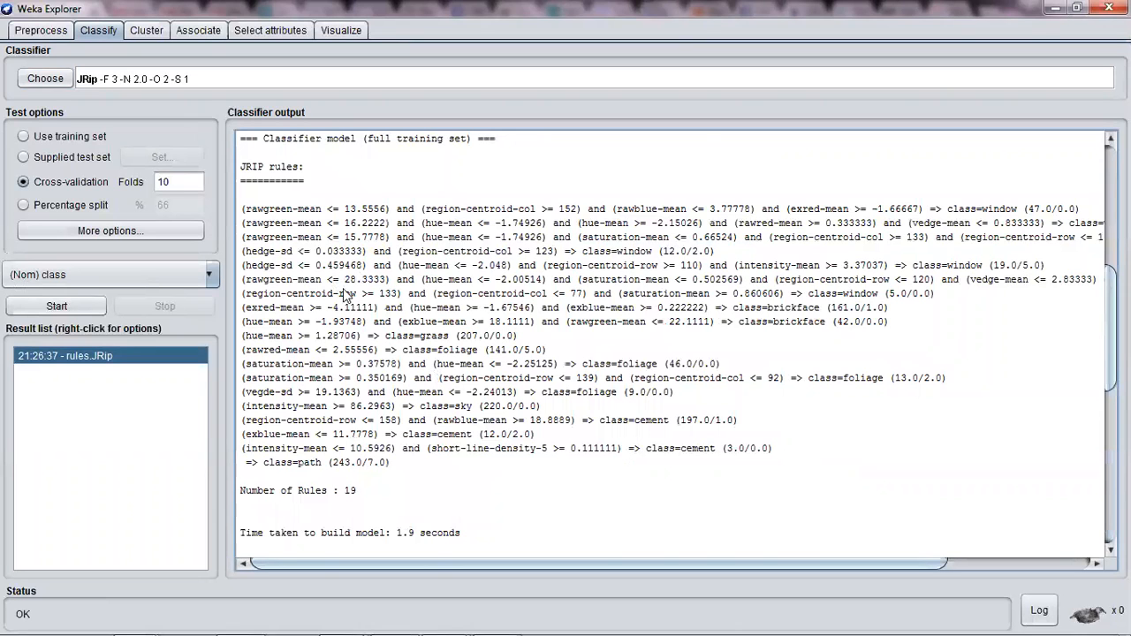
{"action": "scroll", "coordinate": [349, 295], "scroll_direction": "down", "scroll_amount": 3}
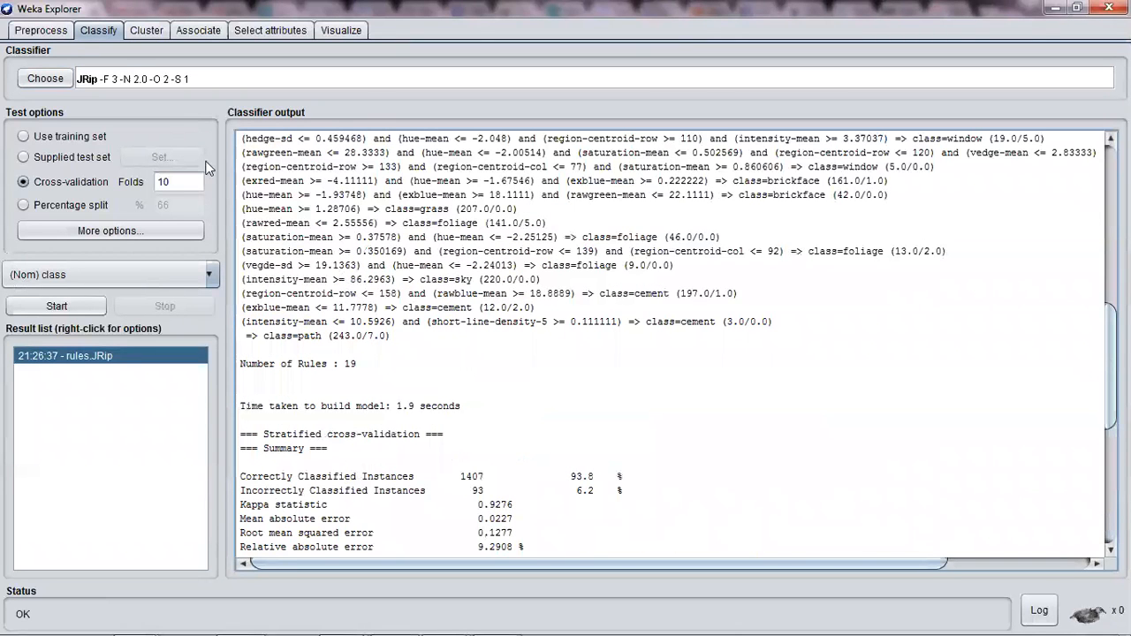
{"action": "key", "text": "ctrl+Home"}
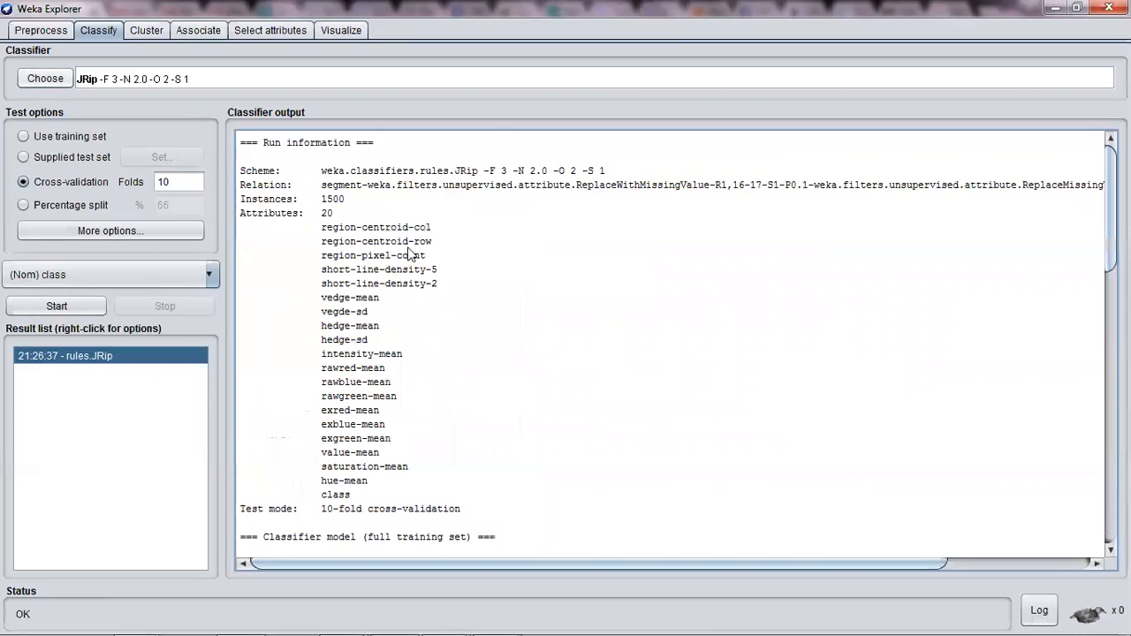
{"action": "scroll", "coordinate": [424, 272], "scroll_direction": "down", "scroll_amount": 8}
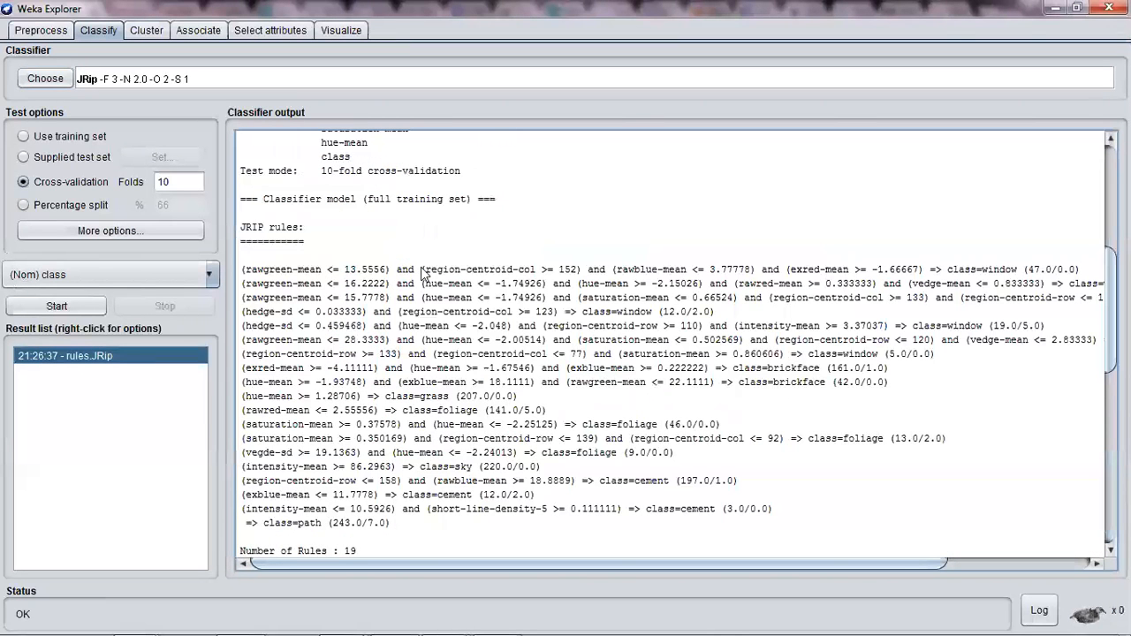
{"action": "scroll", "coordinate": [570, 245], "scroll_direction": "down", "scroll_amount": 10}
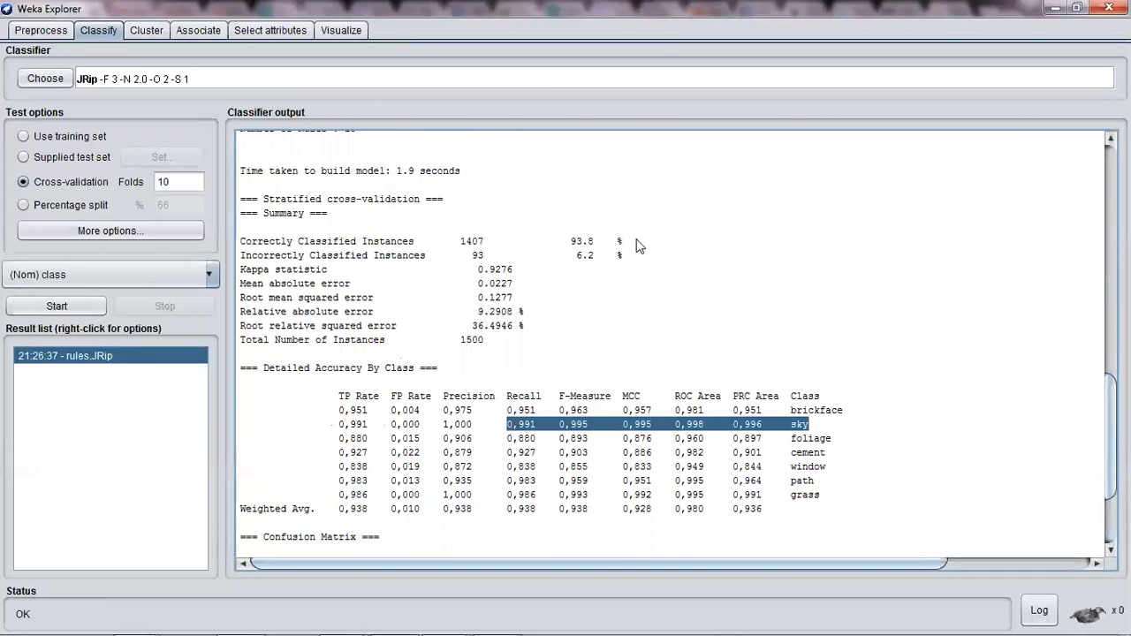
{"action": "left_click_drag", "start_coordinate": [571, 242], "coordinate": [638, 246]}
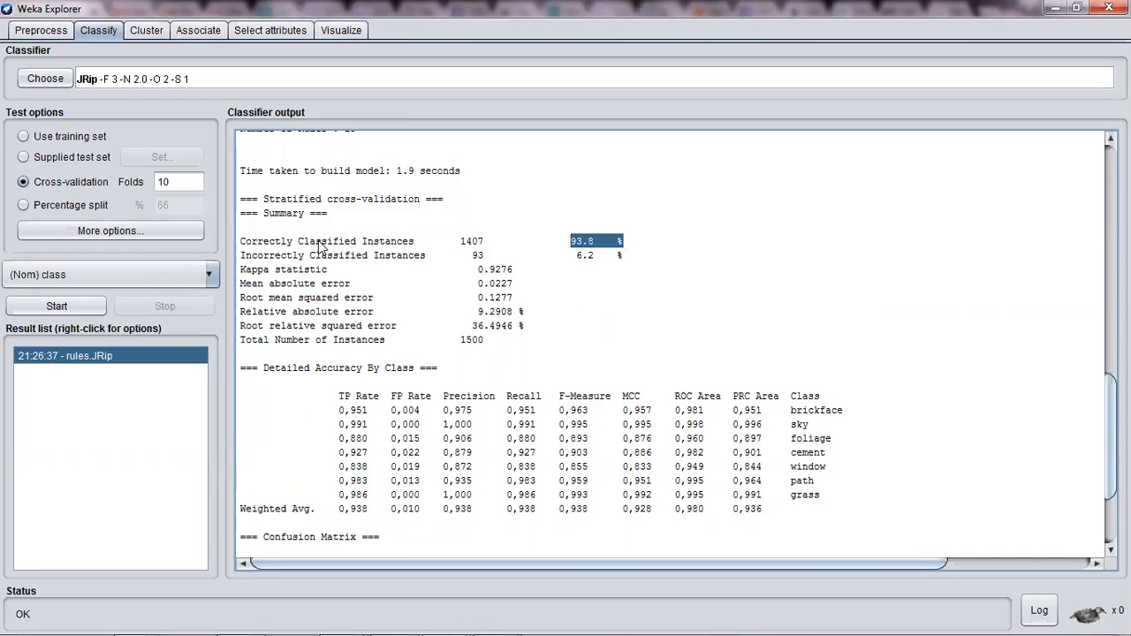
{"action": "scroll", "coordinate": [453, 419], "scroll_direction": "down", "scroll_amount": 2}
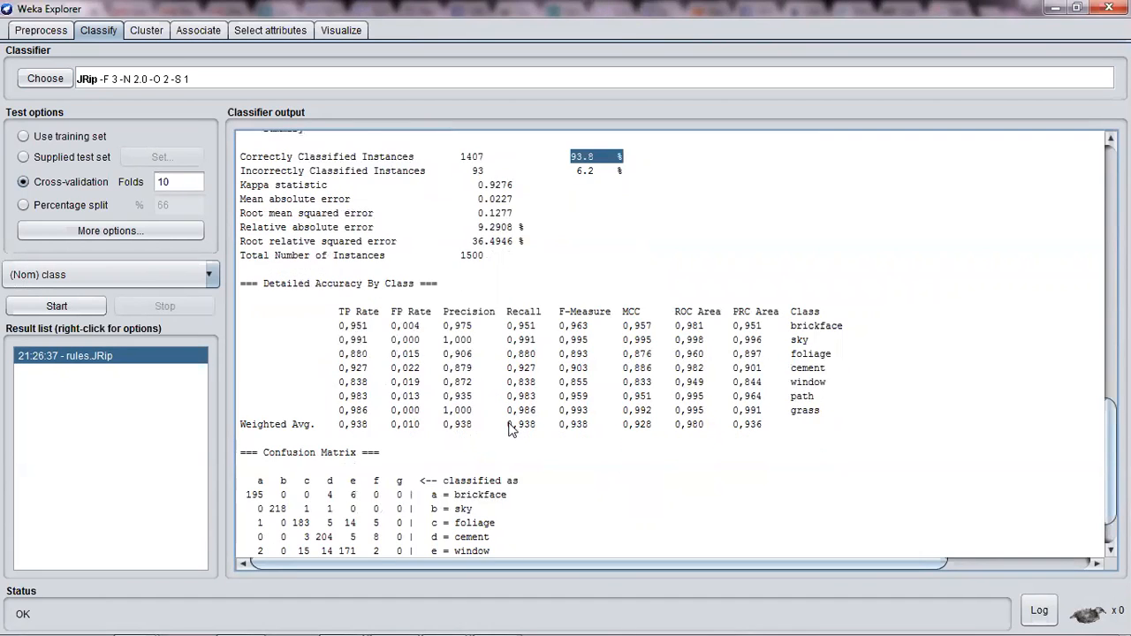
{"action": "left_click", "coordinate": [516, 430]}
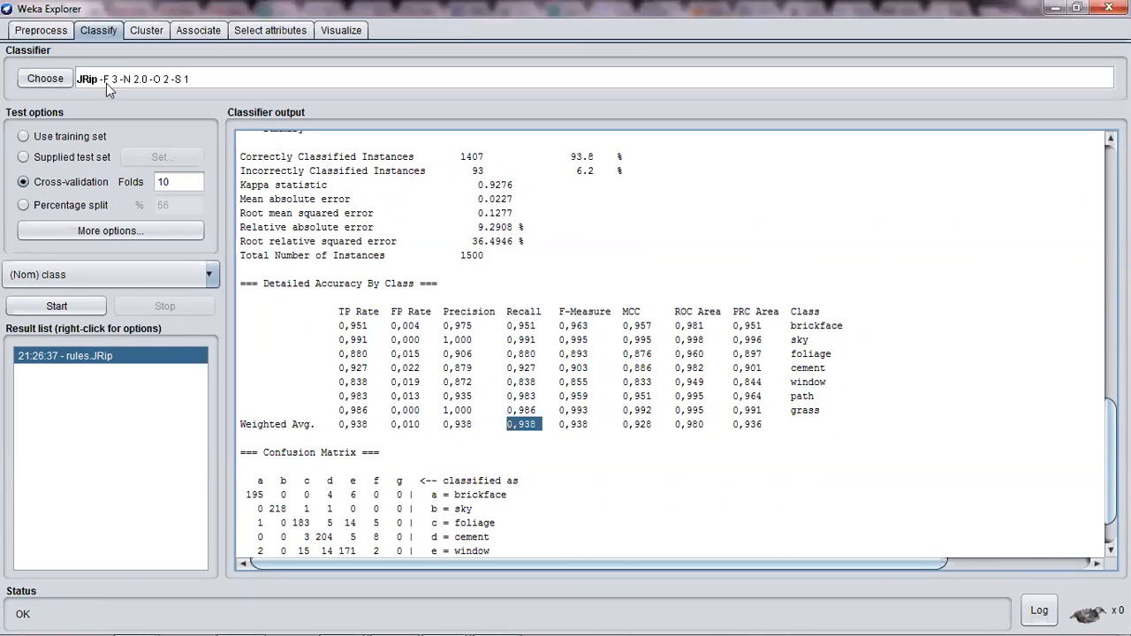
- Choose the rules classifier ZeroR and run it with 10-fold cross-validation for comparison
{"action": "left_click", "coordinate": [40, 81]}
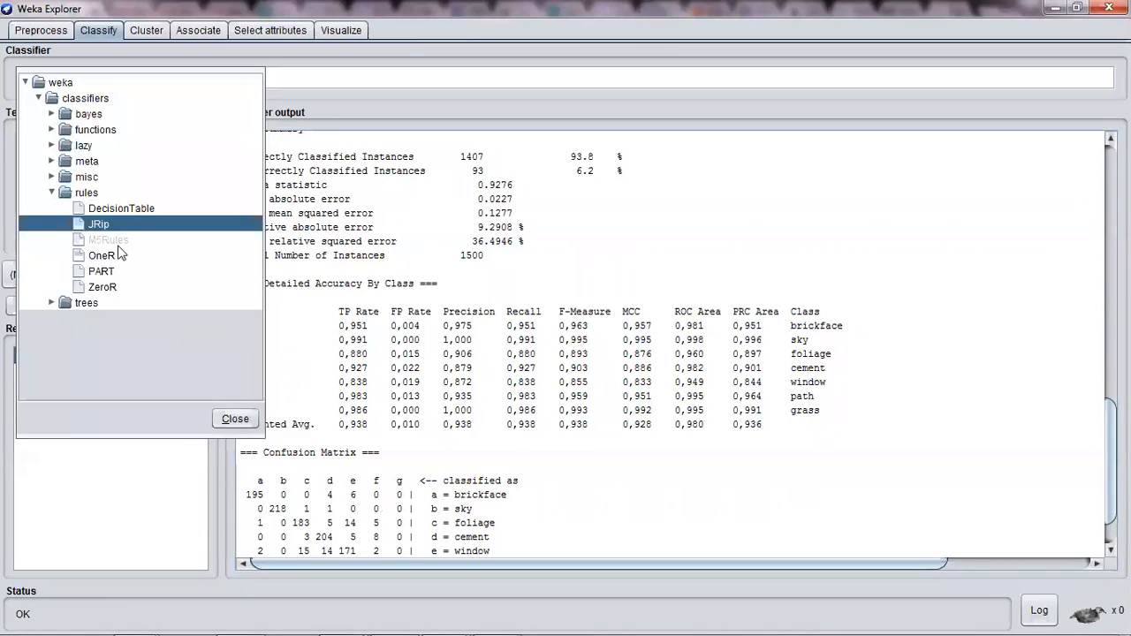
{"action": "left_click", "coordinate": [99, 289]}
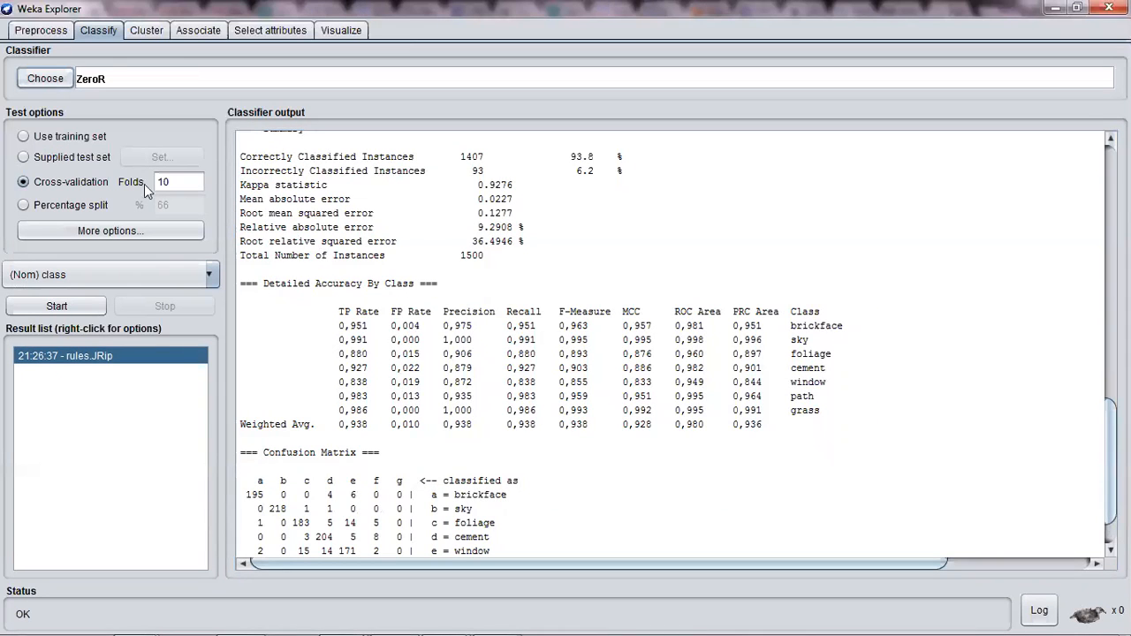
{"action": "left_click", "coordinate": [63, 303]}
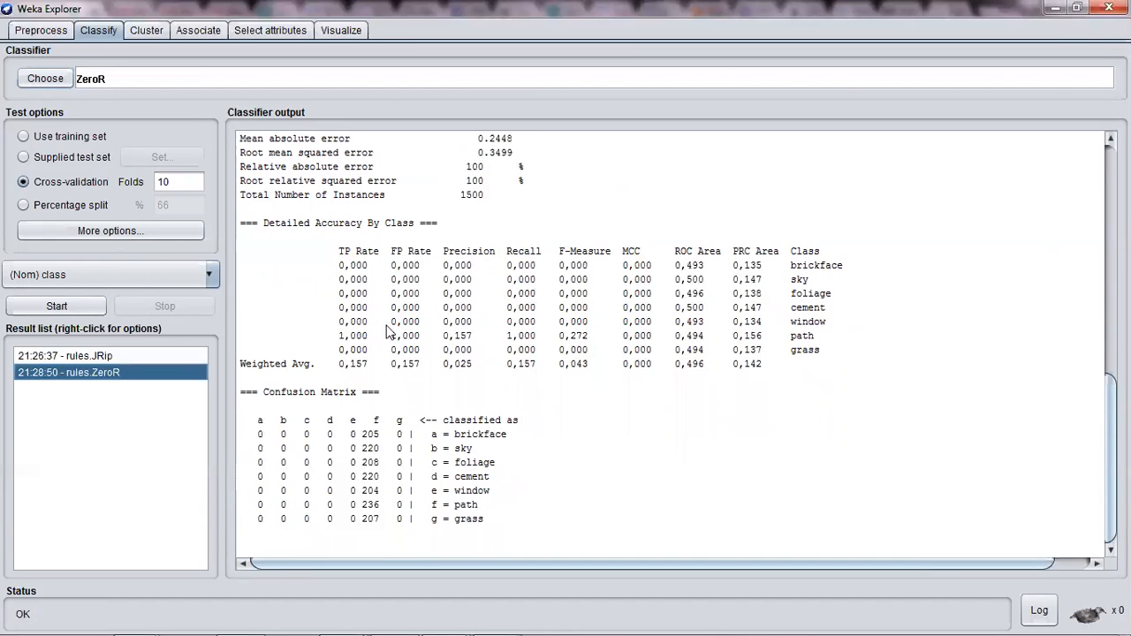
- Examine ZeroR's cross-validation summary and confusion matrix, and highlight its percentage of correctly classified instances
{"action": "scroll", "coordinate": [498, 344], "scroll_direction": "up", "scroll_amount": 3}
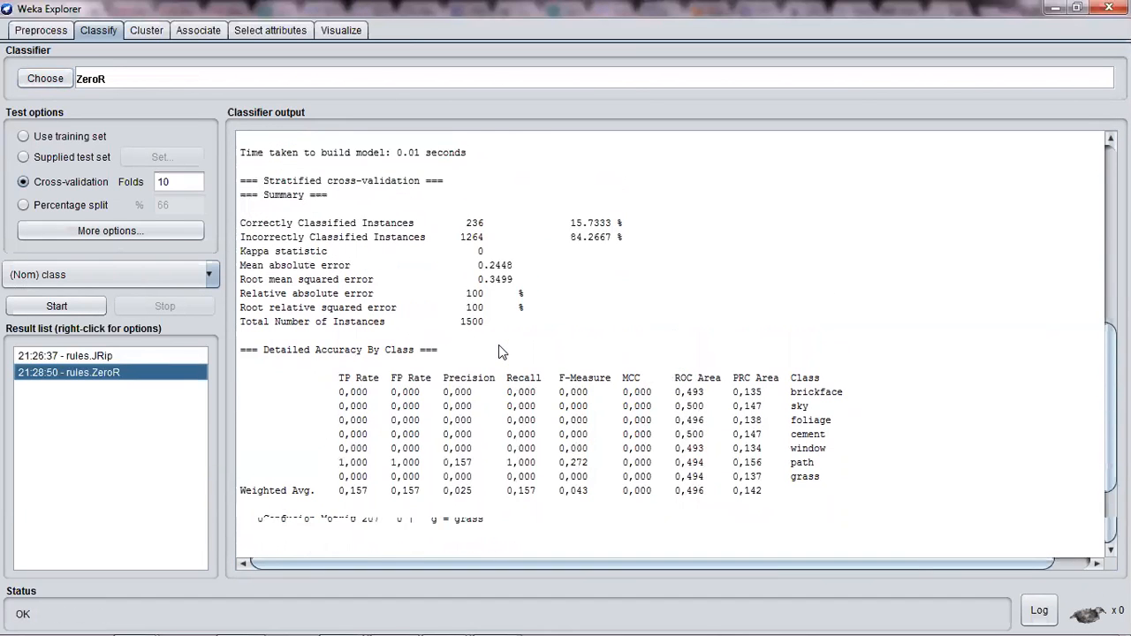
{"action": "scroll", "coordinate": [498, 344], "scroll_direction": "down", "scroll_amount": 3}
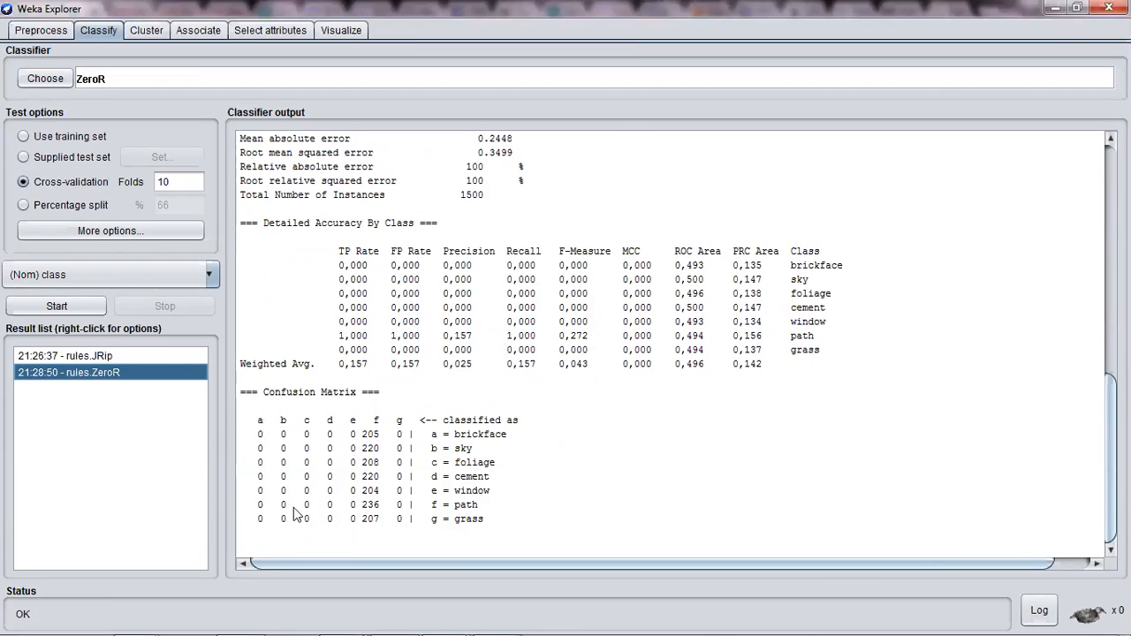
{"action": "scroll", "coordinate": [438, 478], "scroll_direction": "up", "scroll_amount": 1}
{"action": "scroll", "coordinate": [438, 478], "scroll_direction": "up", "scroll_amount": 3}
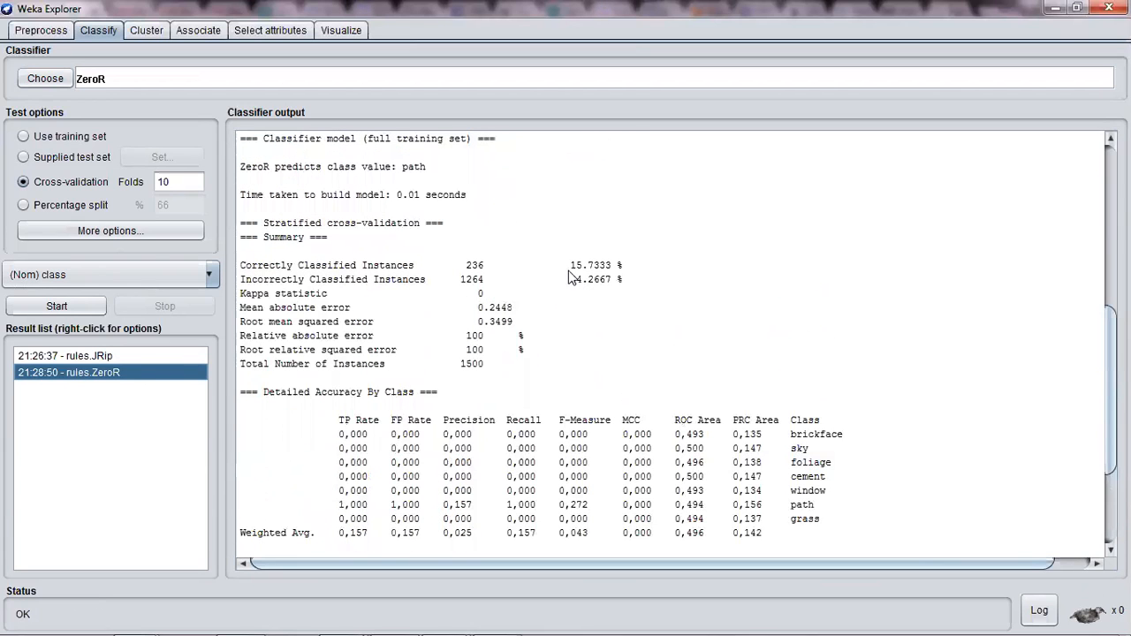
{"action": "left_click_drag", "start_coordinate": [570, 265], "coordinate": [633, 263]}
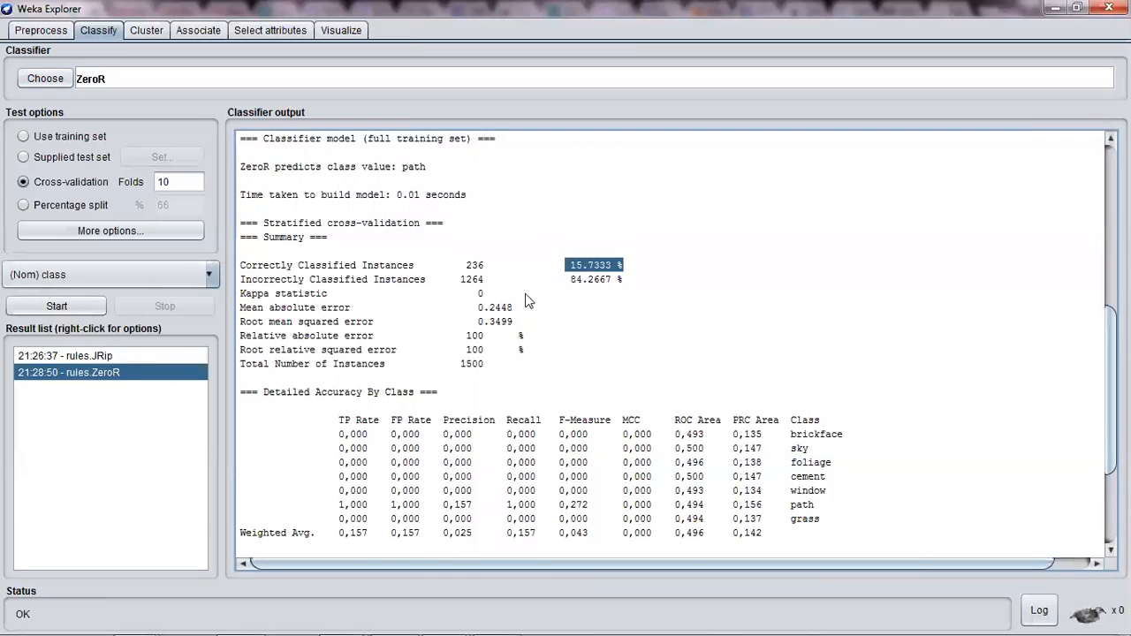
- Compare ZeroR's accuracy and confusion matrix with the JRip run by reopening the earlier JRip result
{"action": "scroll", "coordinate": [525, 298], "scroll_direction": "up", "scroll_amount": 2}
{"action": "scroll", "coordinate": [488, 319], "scroll_direction": "down", "scroll_amount": 3}
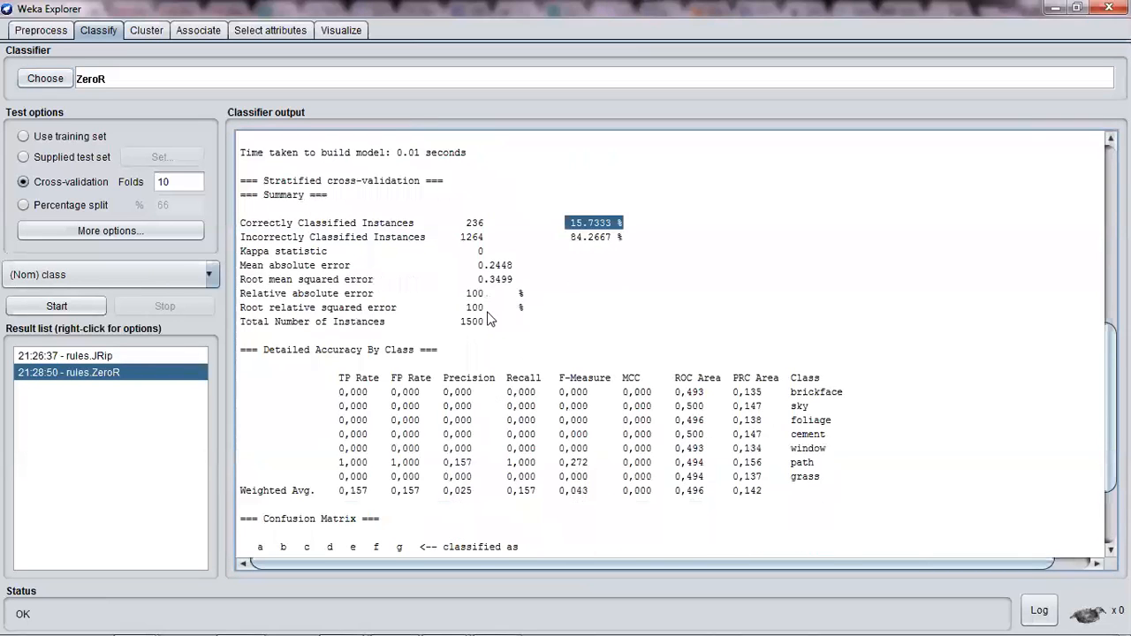
{"action": "scroll", "coordinate": [487, 319], "scroll_direction": "down", "scroll_amount": 3}
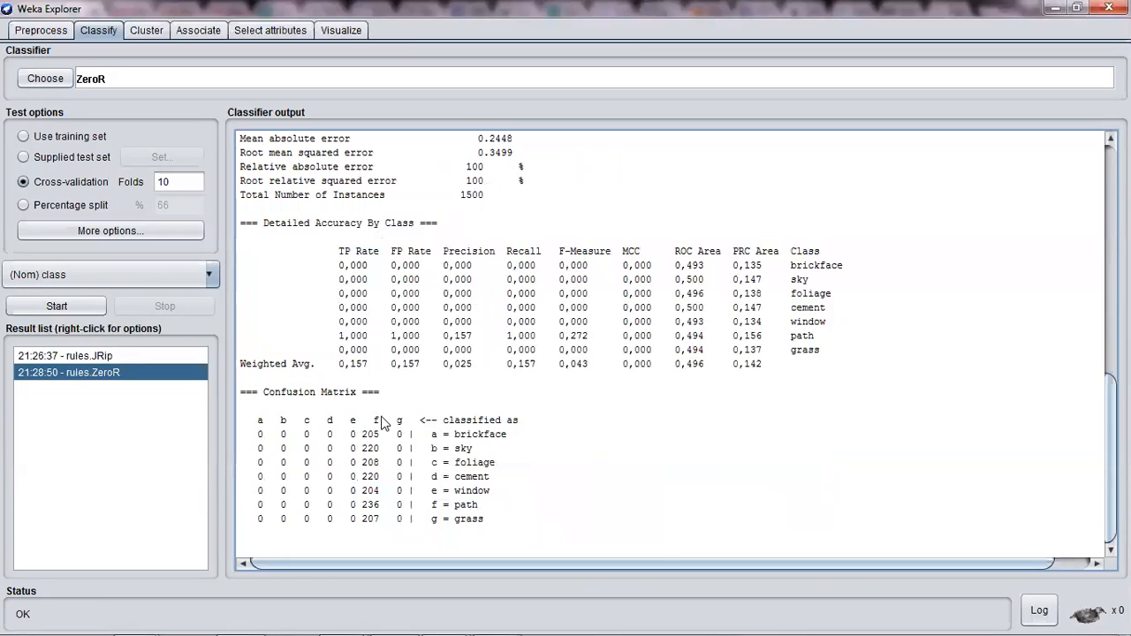
{"action": "scroll", "coordinate": [418, 443], "scroll_direction": "up", "scroll_amount": 4}
{"action": "left_click_drag", "start_coordinate": [567, 267], "coordinate": [606, 291]}
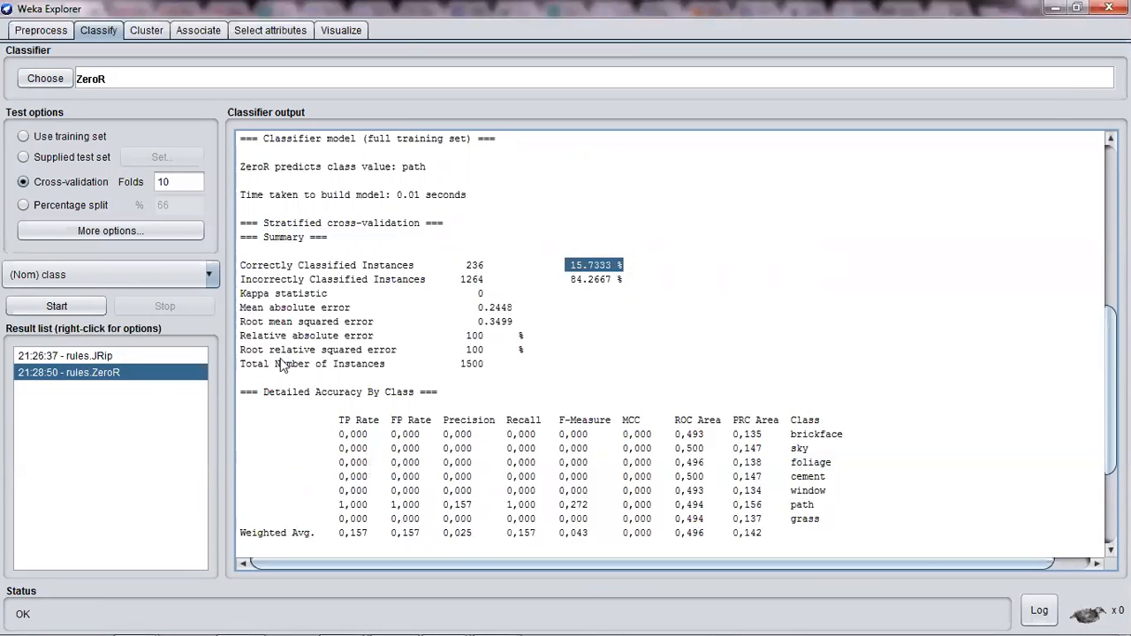
{"action": "left_click", "coordinate": [76, 357]}
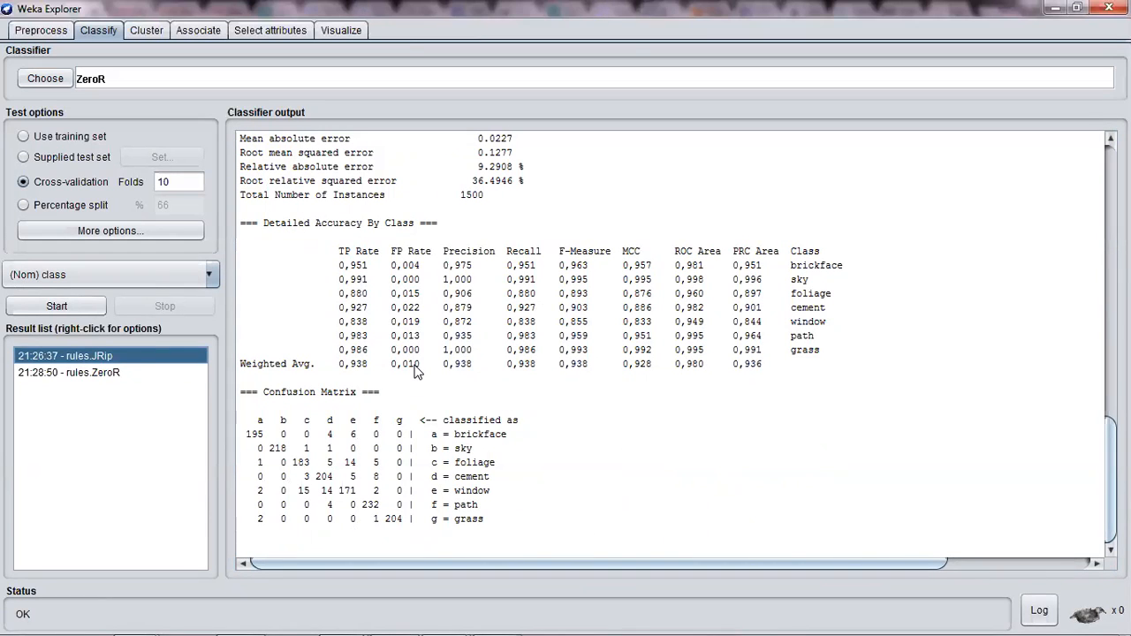
- Examine the preprocessed segment data in the instance viewer, including the later attribute columns, and close the viewer
{"action": "left_click", "coordinate": [37, 33]}
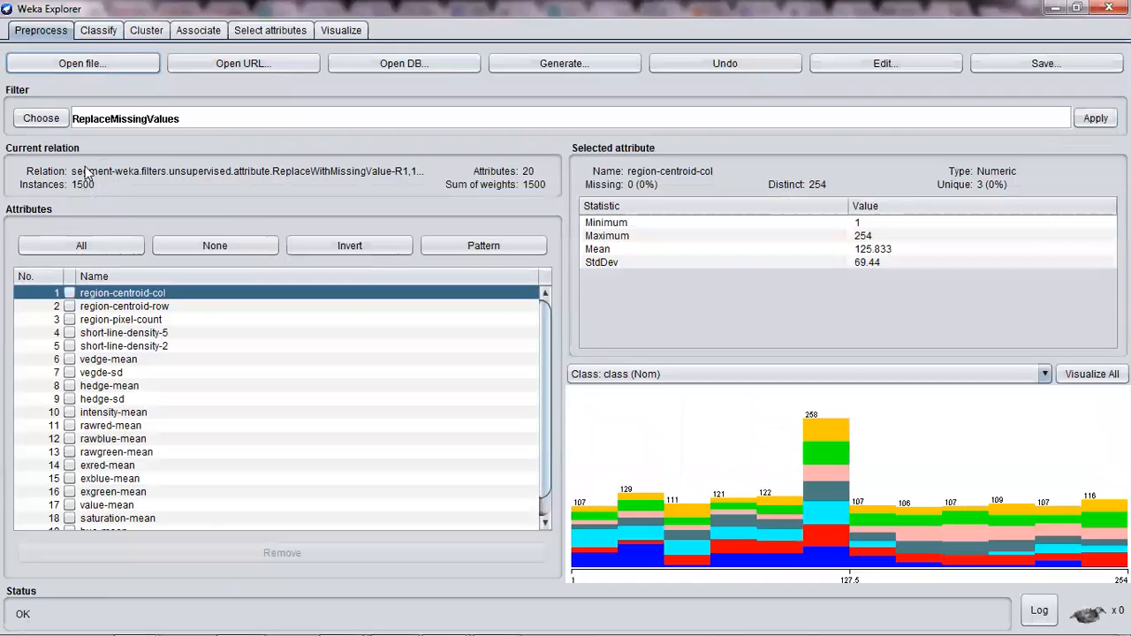
{"action": "left_click", "coordinate": [46, 123]}
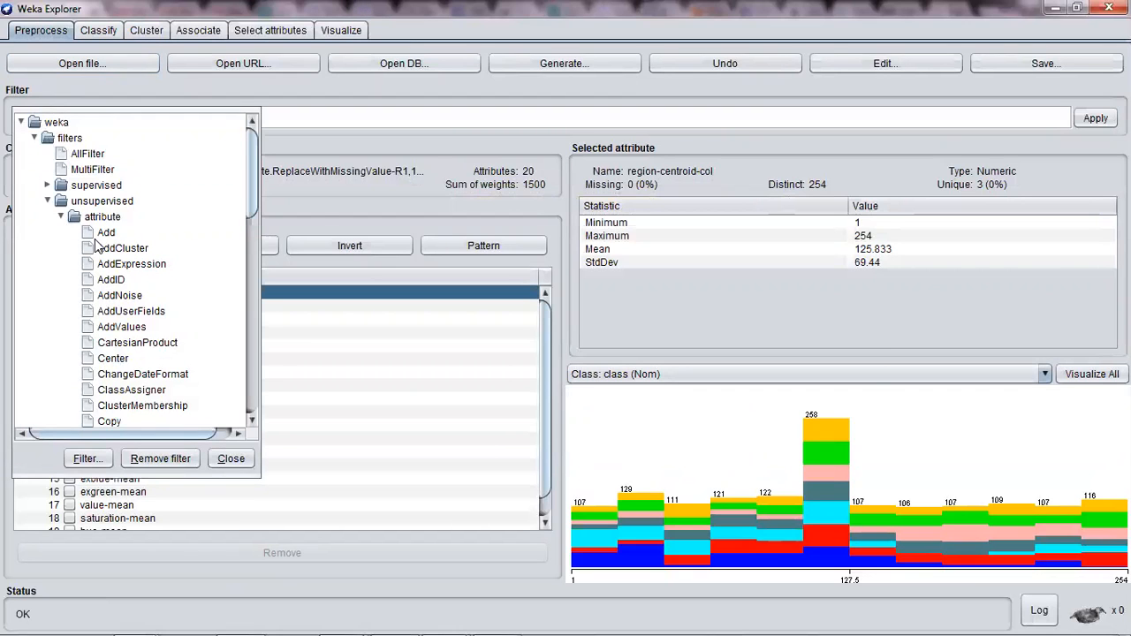
{"action": "left_click", "coordinate": [311, 209]}
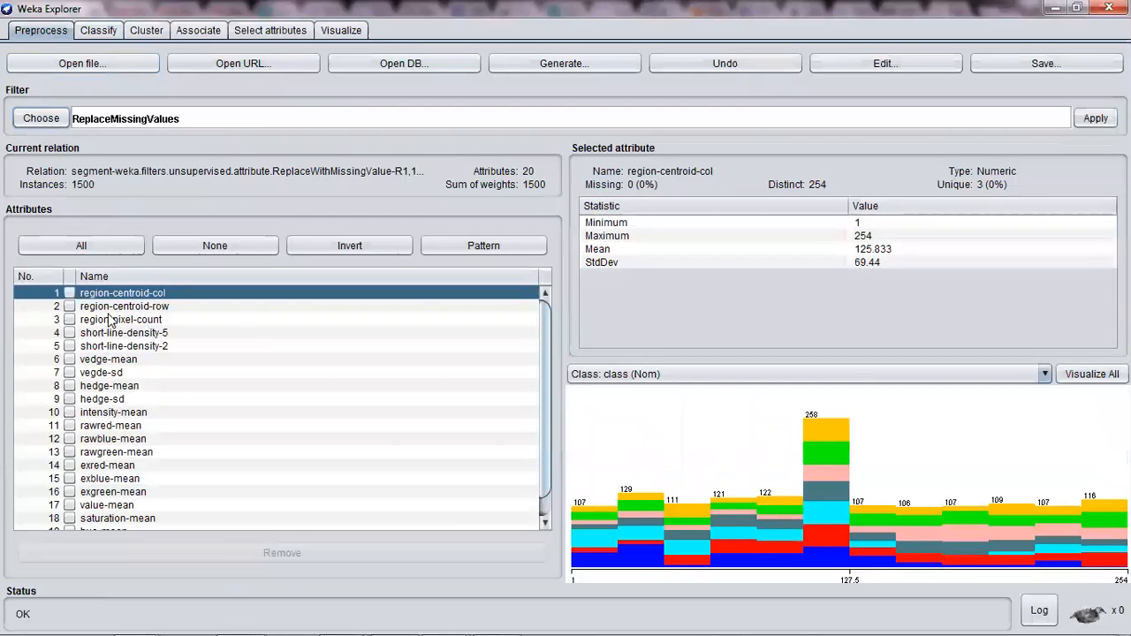
{"action": "scroll", "coordinate": [204, 361], "scroll_direction": "down", "scroll_amount": 1}
{"action": "scroll", "coordinate": [144, 320], "scroll_direction": "up", "scroll_amount": 1}
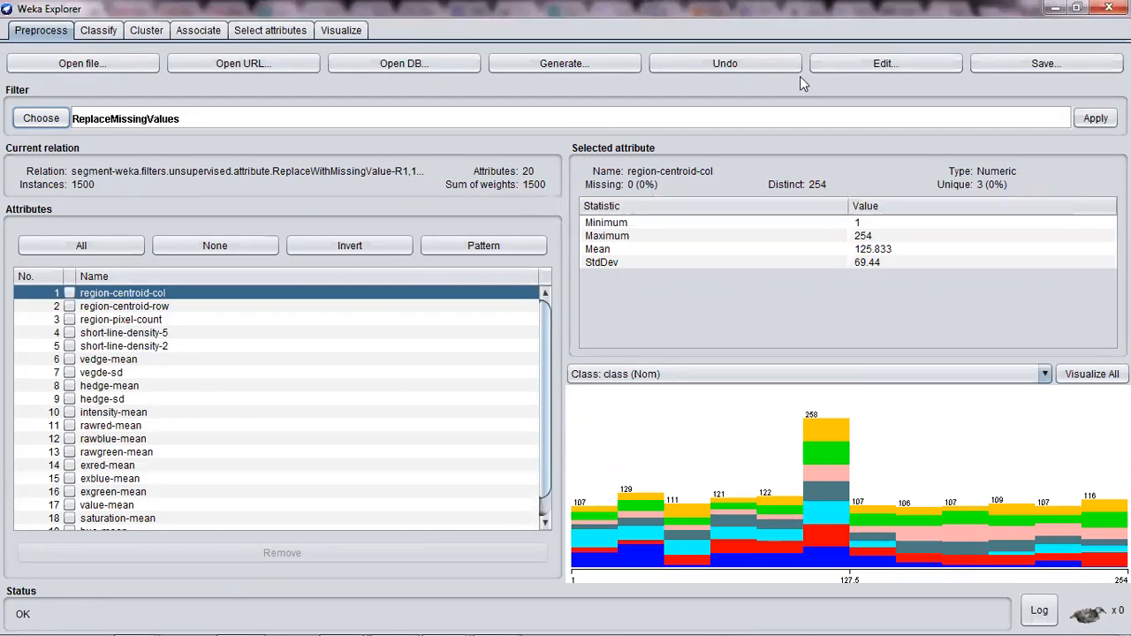
{"action": "left_click", "coordinate": [835, 68]}
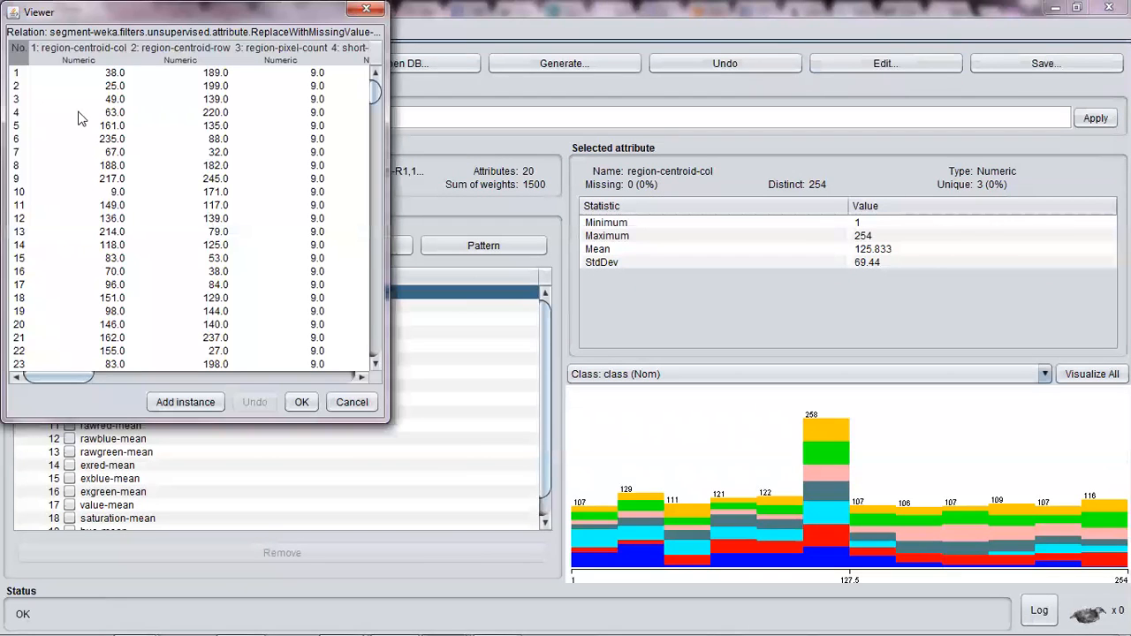
{"action": "left_click_drag", "start_coordinate": [84, 377], "coordinate": [340, 387]}
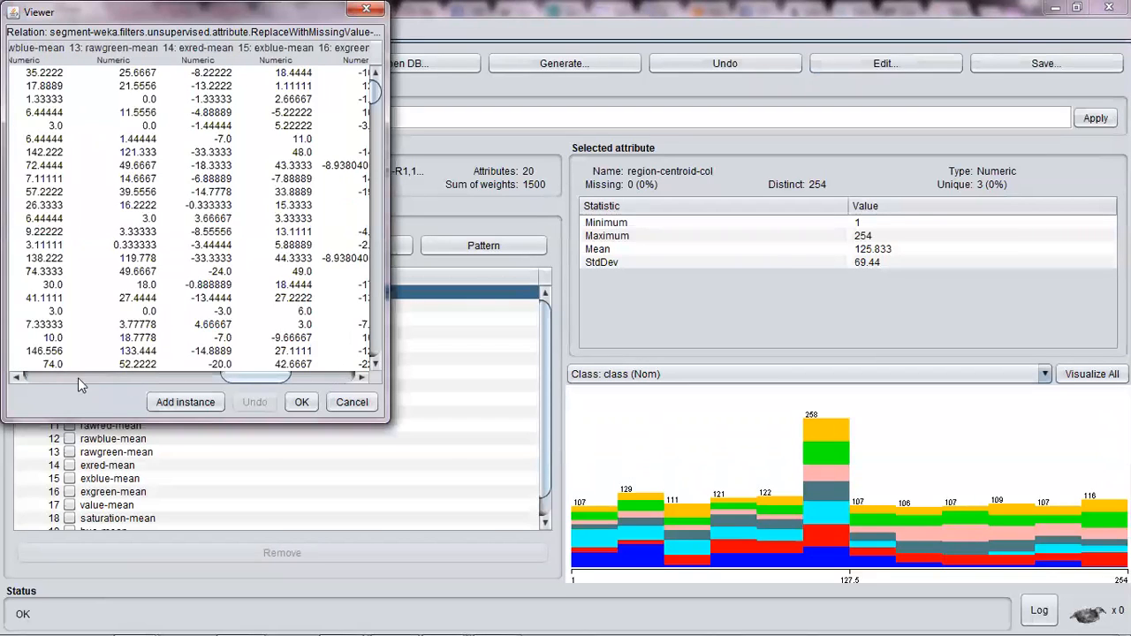
{"action": "left_click_drag", "start_coordinate": [64, 358], "coordinate": [64, 356]}
{"action": "left_click", "coordinate": [355, 9]}
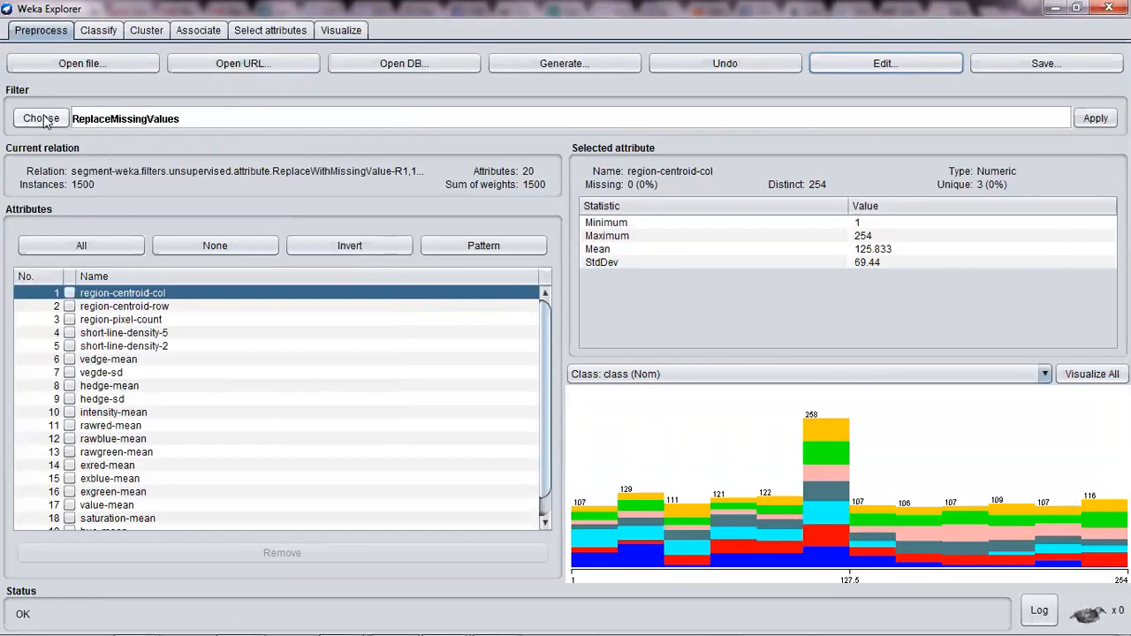
- Set the classifier evaluation options to output predictions as CSV
{"action": "left_click", "coordinate": [94, 31]}
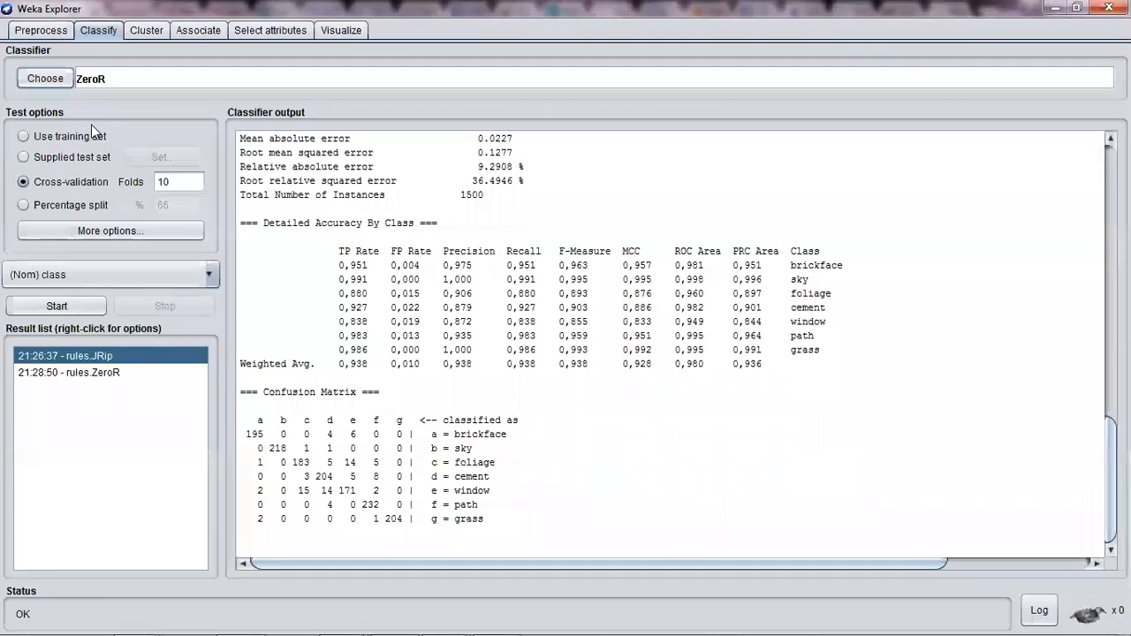
{"action": "left_click", "coordinate": [86, 232]}
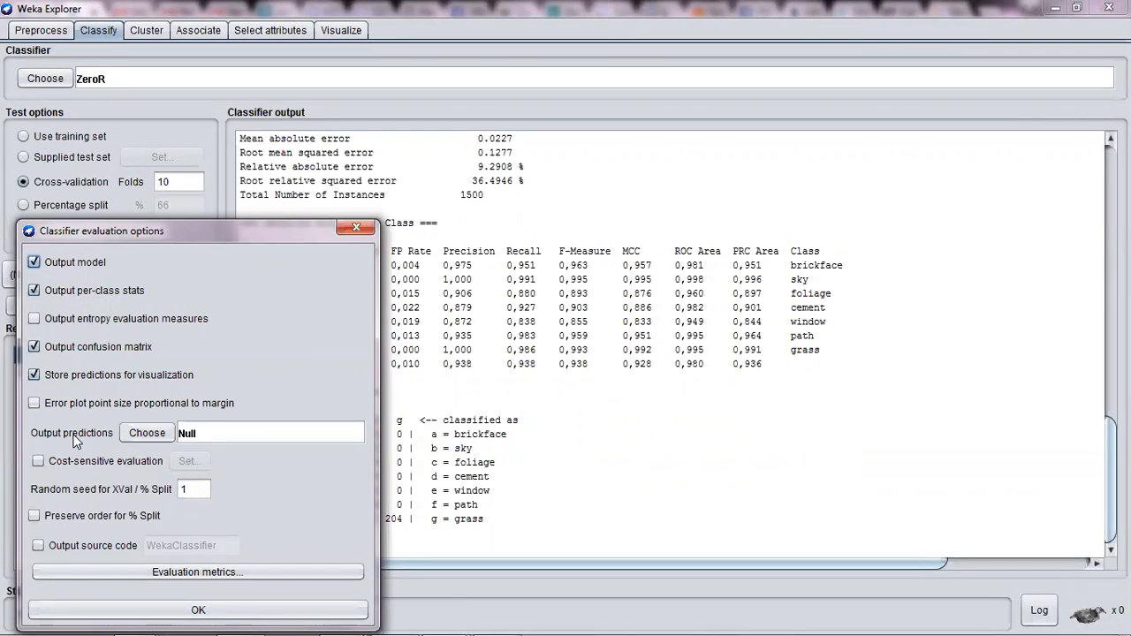
{"action": "left_click", "coordinate": [151, 435]}
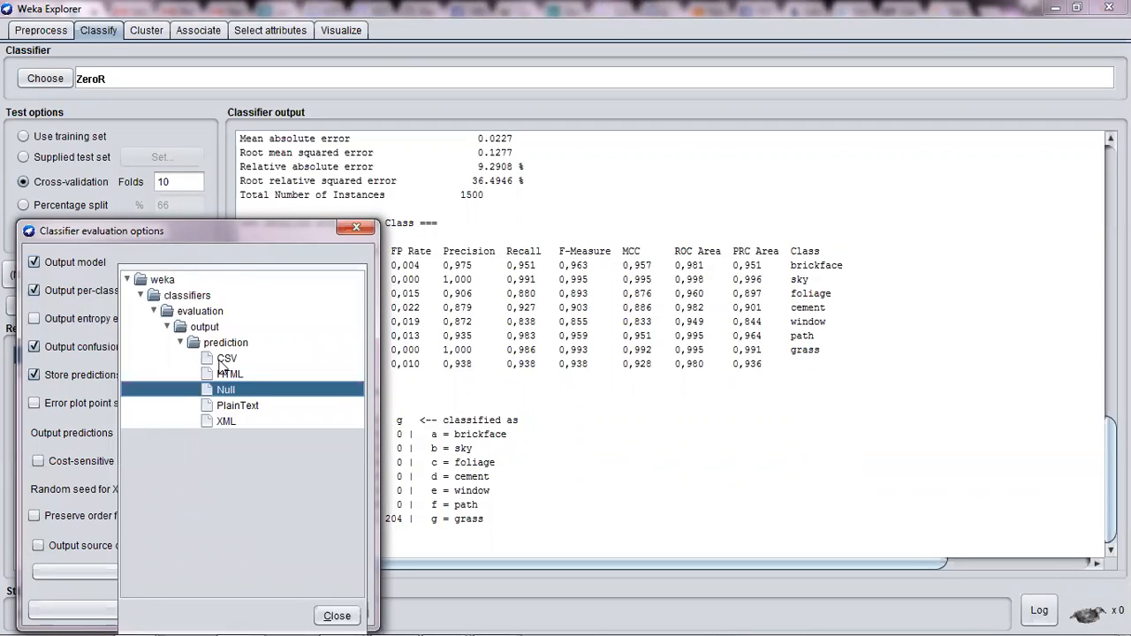
{"action": "left_click", "coordinate": [225, 359]}
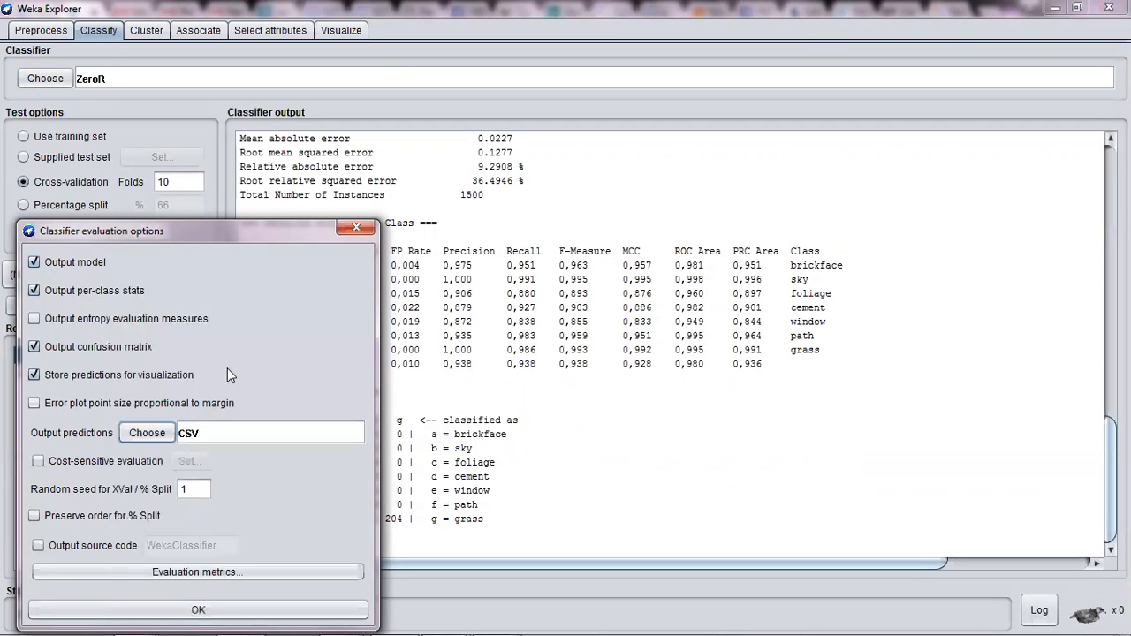
- Set the output file for the CSV predictions to output.csv in the Documents folder and accept the evaluation options
{"action": "left_click", "coordinate": [192, 441]}
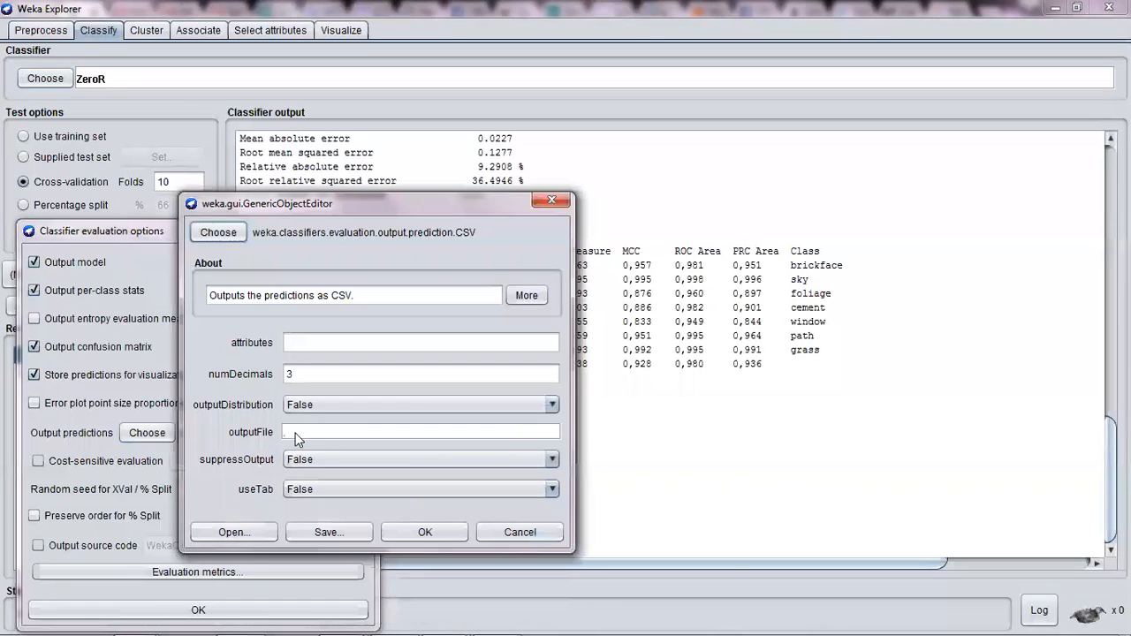
{"action": "left_click", "coordinate": [297, 432]}
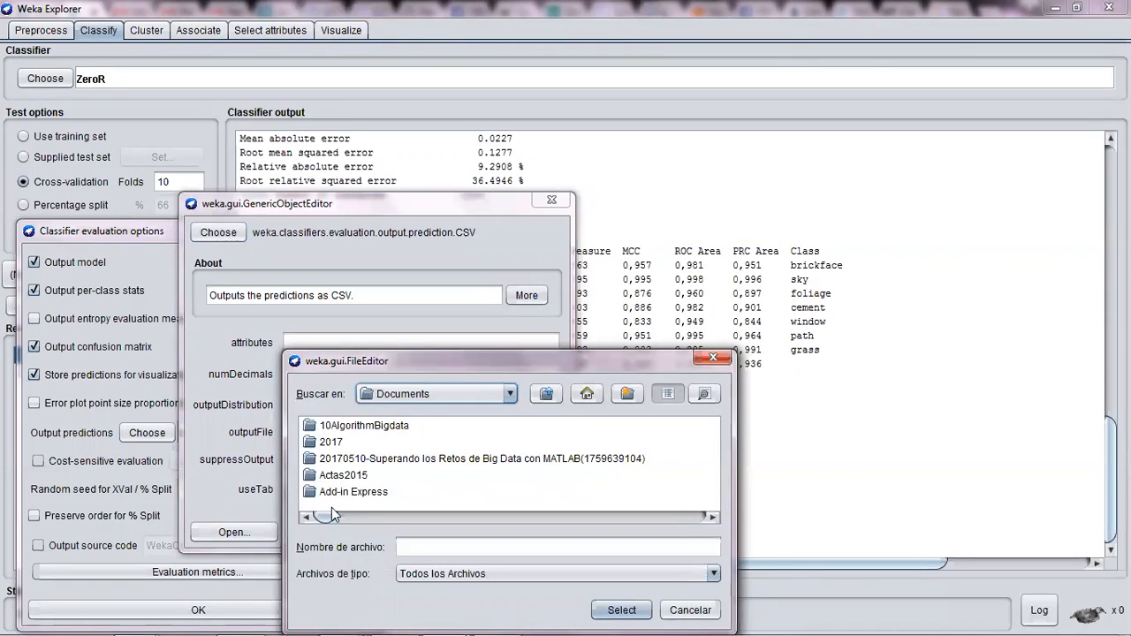
{"action": "left_click", "coordinate": [344, 461]}
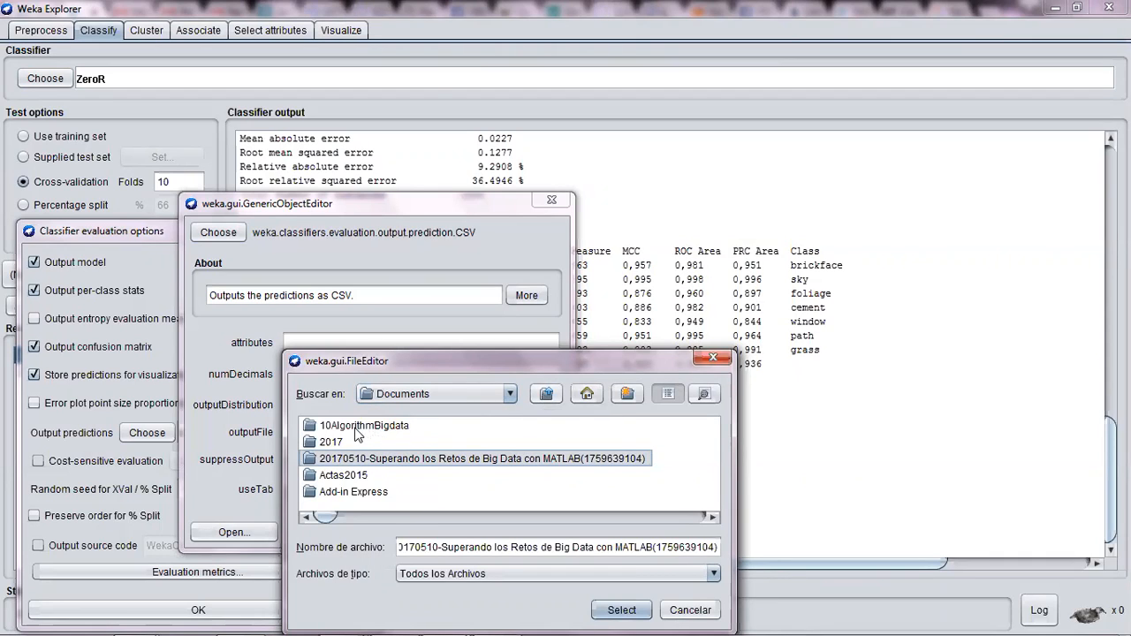
{"action": "left_click", "coordinate": [430, 552]}
{"action": "key", "text": "ctrl+a"}
{"action": "type", "text": "o"}
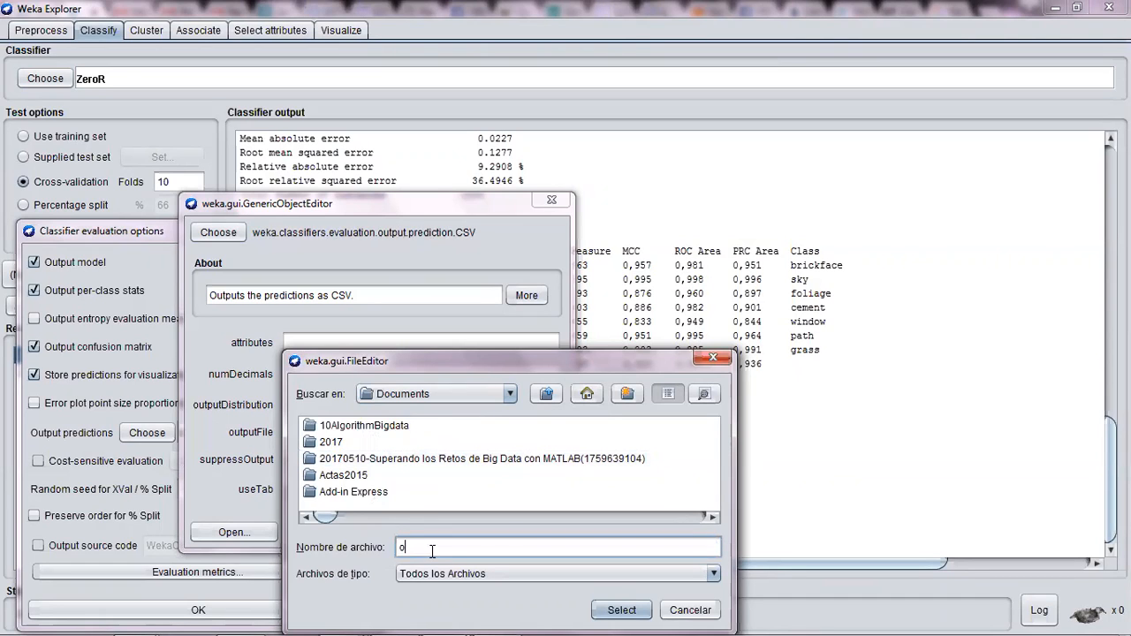
{"action": "type", "text": "utput.csv"}
{"action": "key", "text": "Return"}
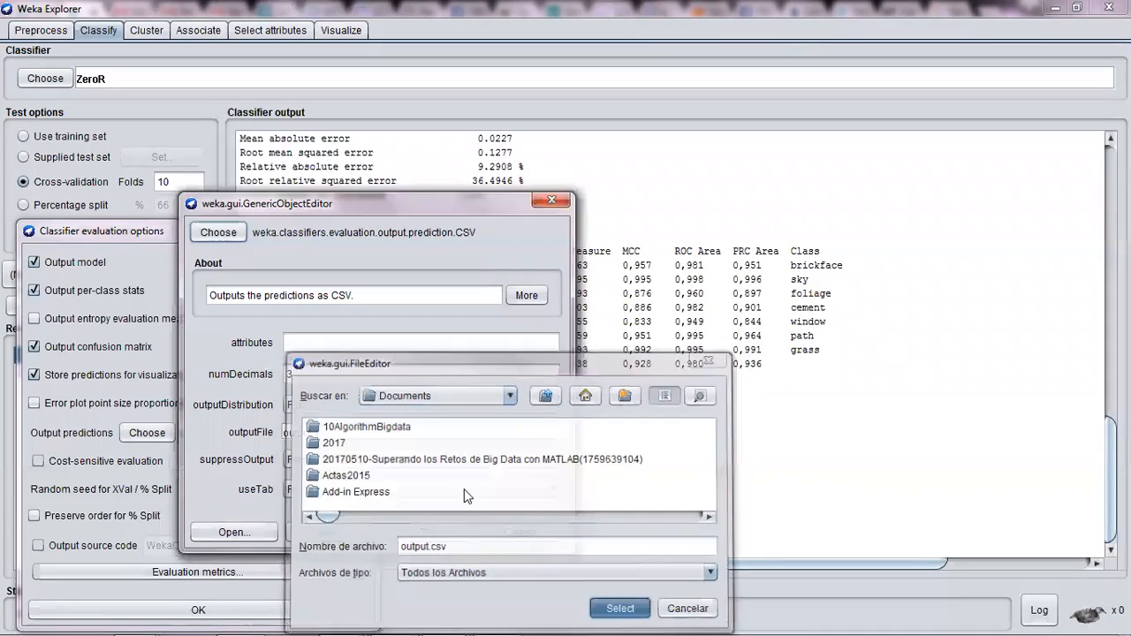
{"action": "left_click", "coordinate": [413, 530]}
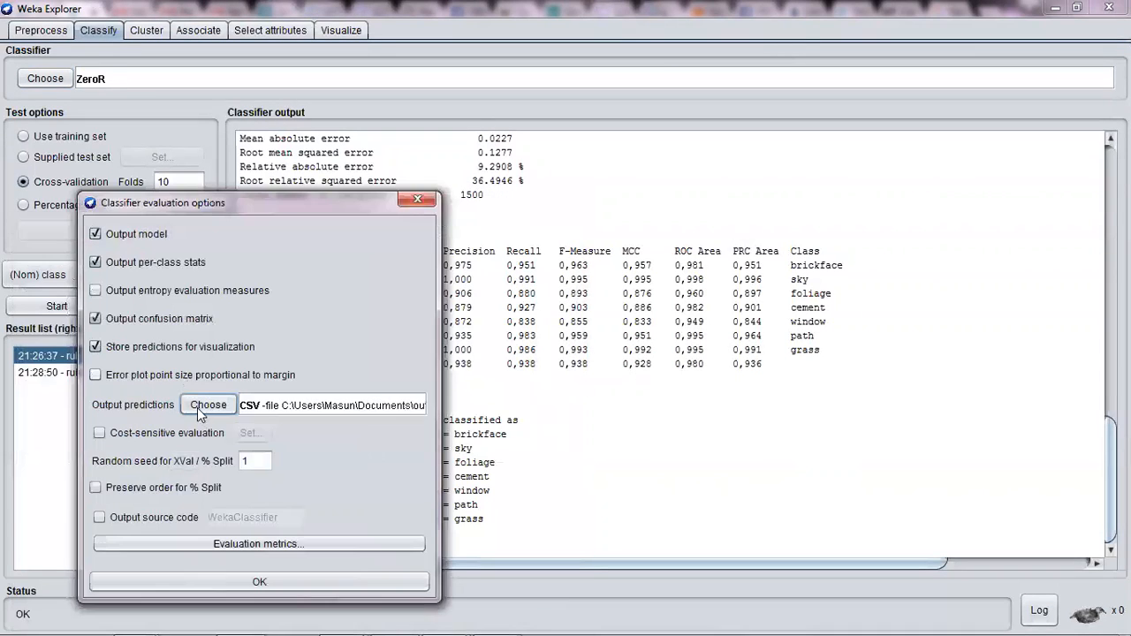
{"action": "left_click", "coordinate": [257, 579]}
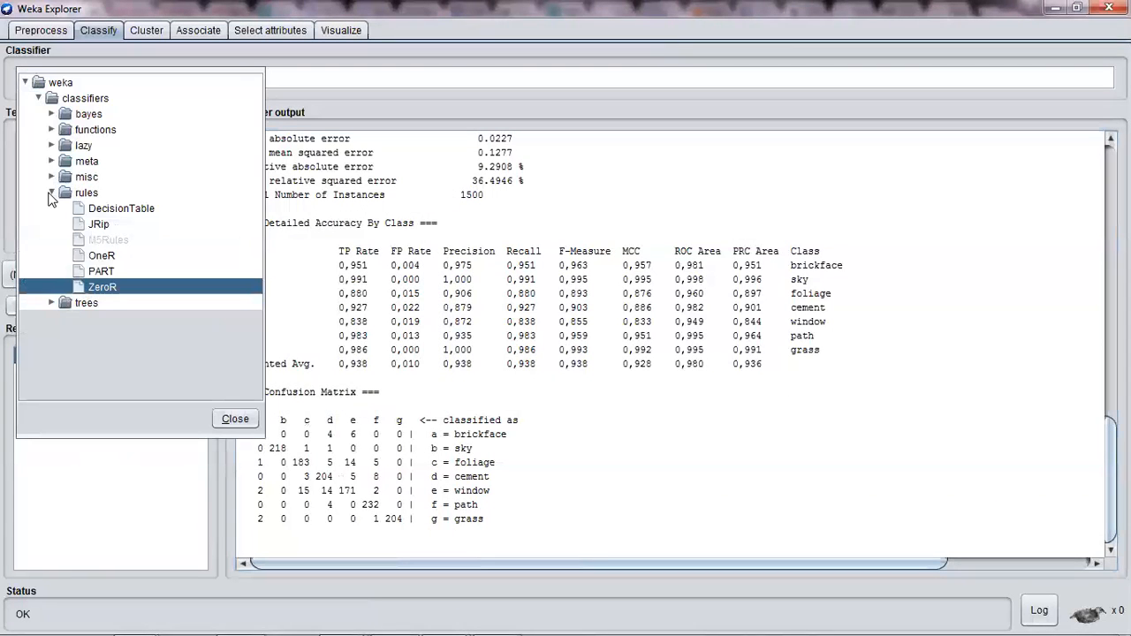
- Choose the trees classifier J48, run it with 10-fold cross-validation, and review its summary and confusion matrix
{"action": "left_click", "coordinate": [51, 192]}
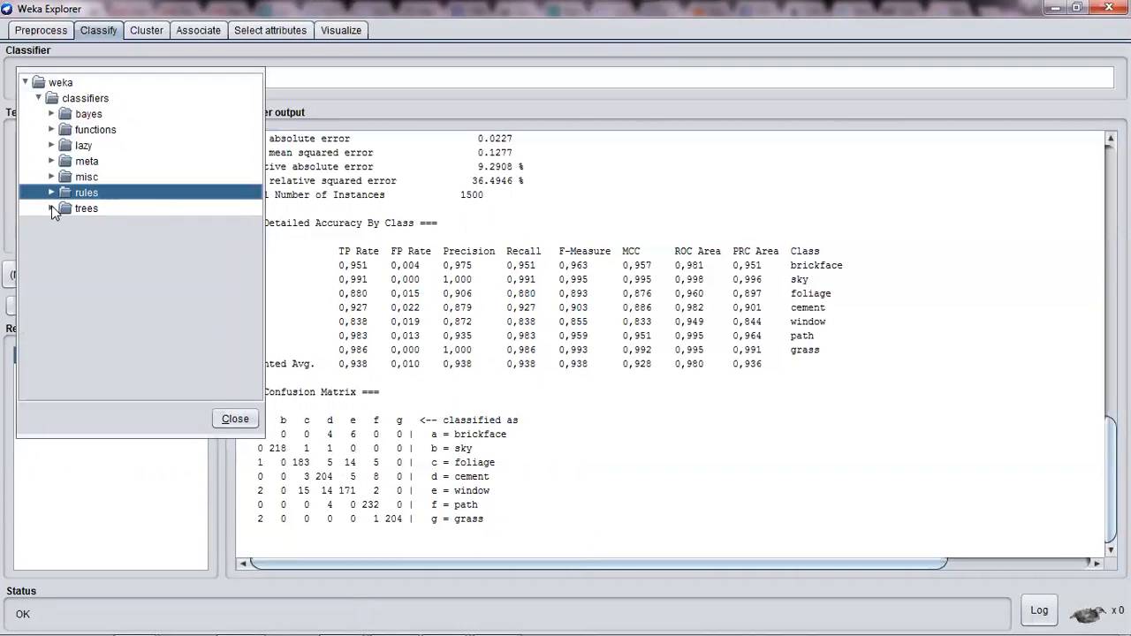
{"action": "left_click", "coordinate": [51, 207]}
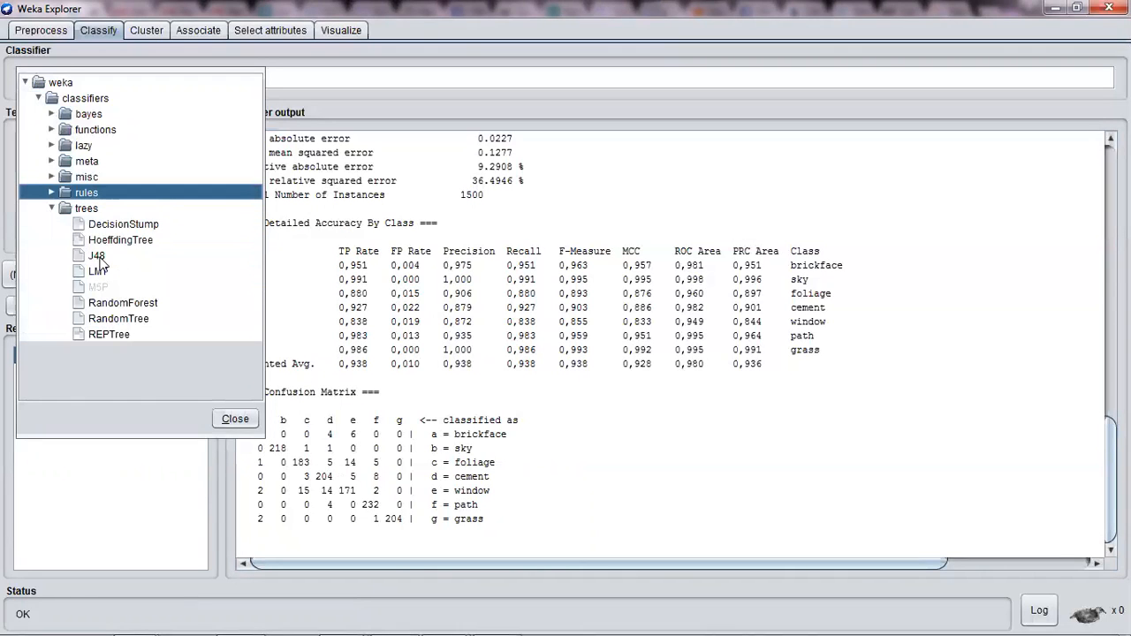
{"action": "left_click", "coordinate": [96, 256]}
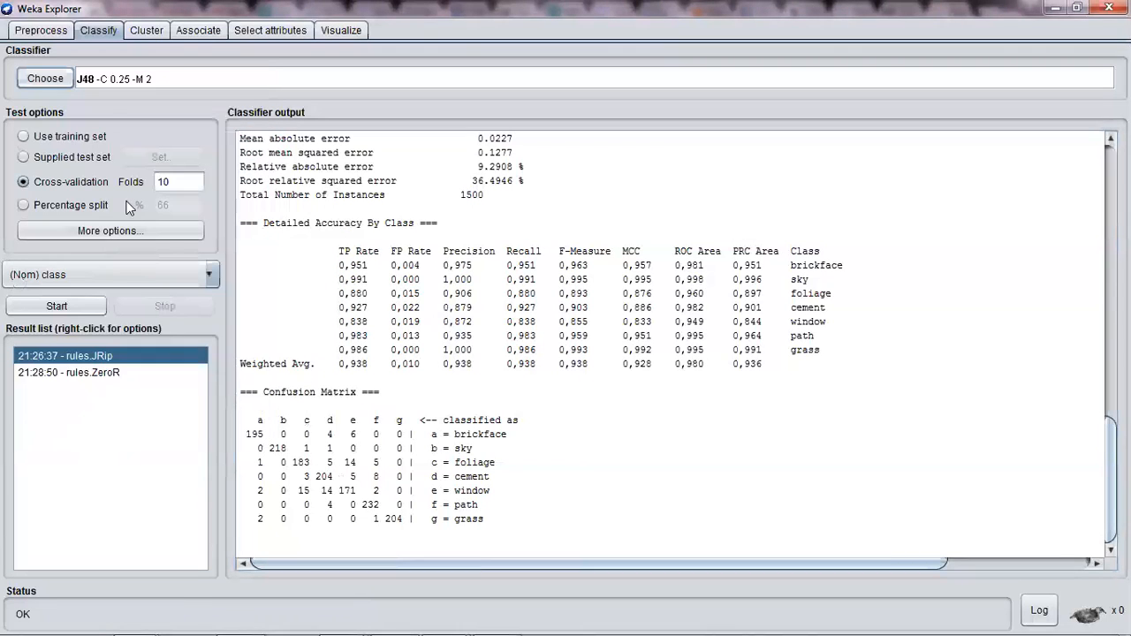
{"action": "left_click", "coordinate": [65, 312]}
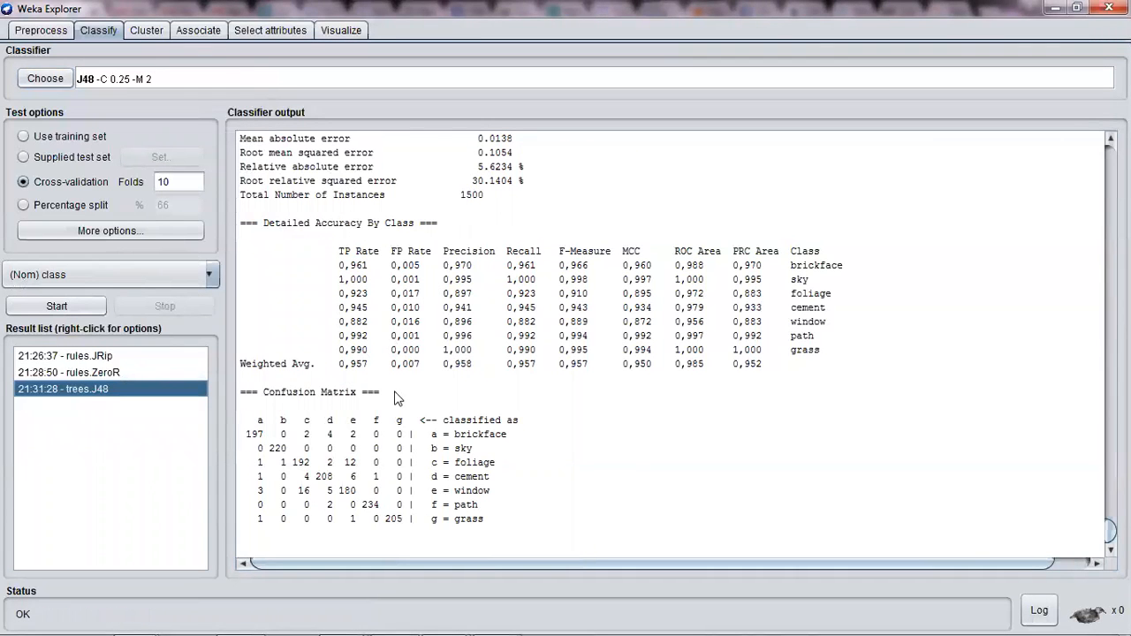
{"action": "scroll", "coordinate": [403, 408], "scroll_direction": "up", "scroll_amount": 2}
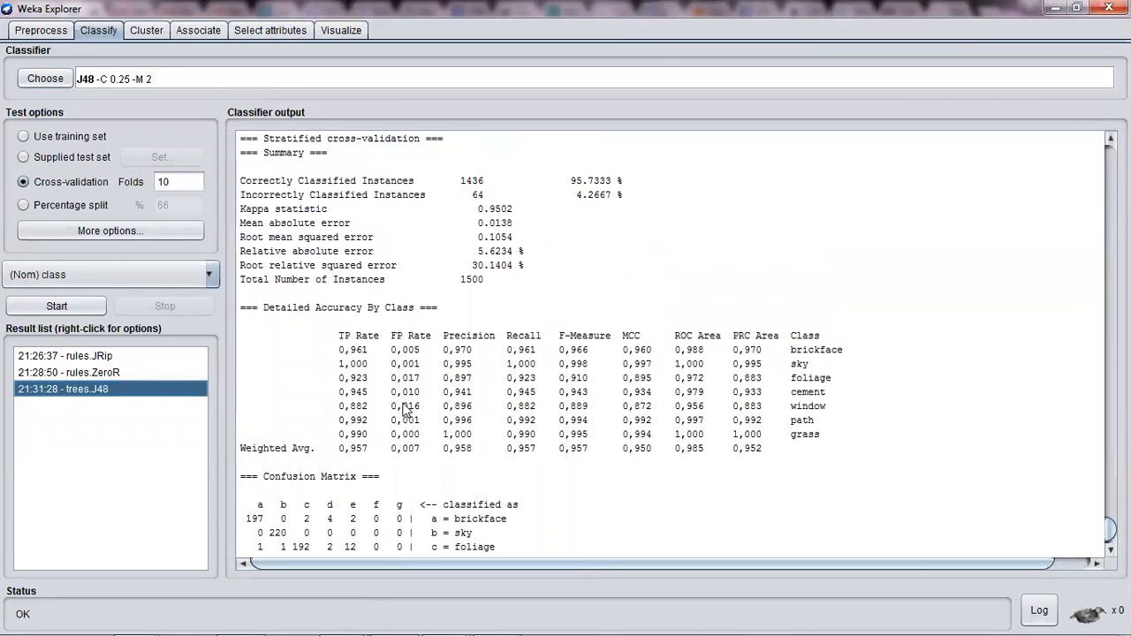
{"action": "scroll", "coordinate": [405, 408], "scroll_direction": "down", "scroll_amount": 2}
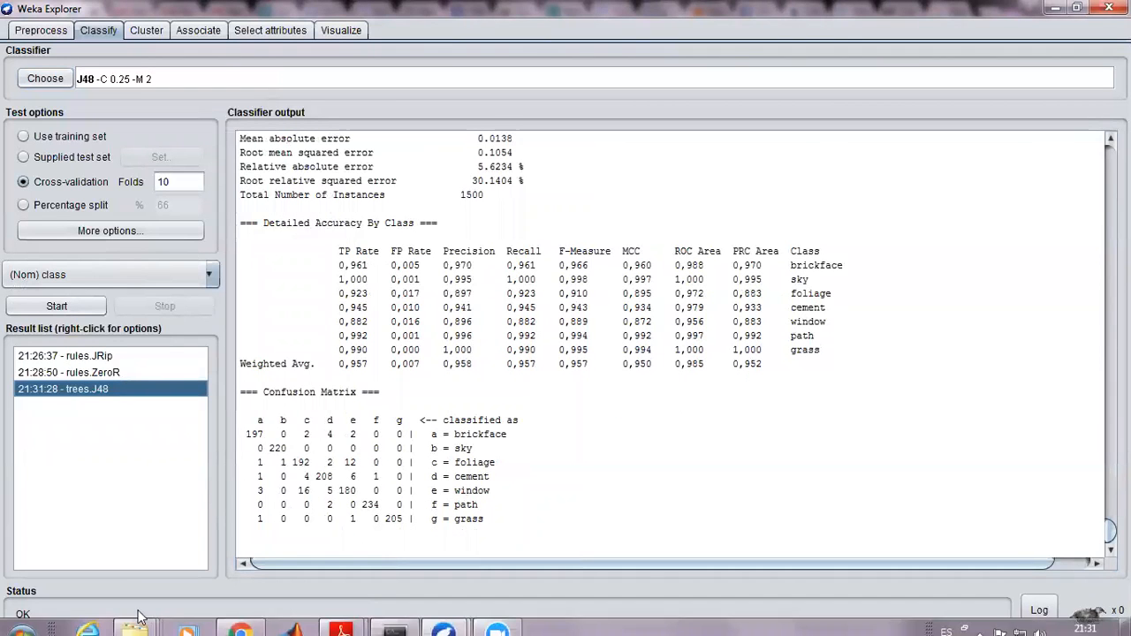
- Switch to Windows Explorer, sort the Documents library by modification date, and open output.csv in Excel
{"action": "mouse_move", "coordinate": [133, 618]}
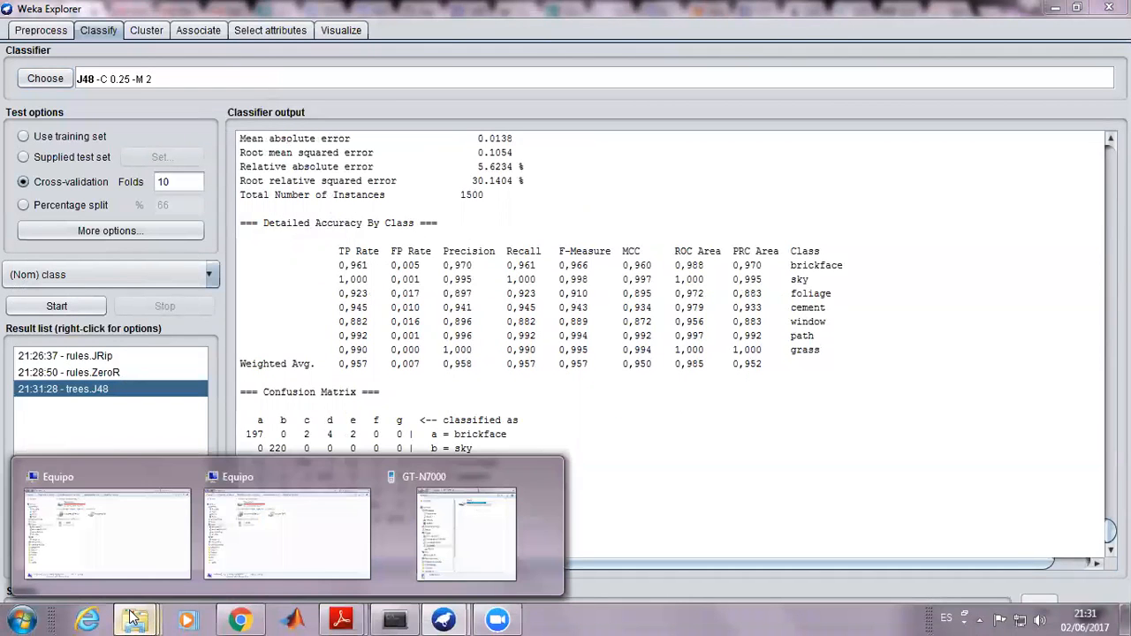
{"action": "left_click", "coordinate": [260, 566]}
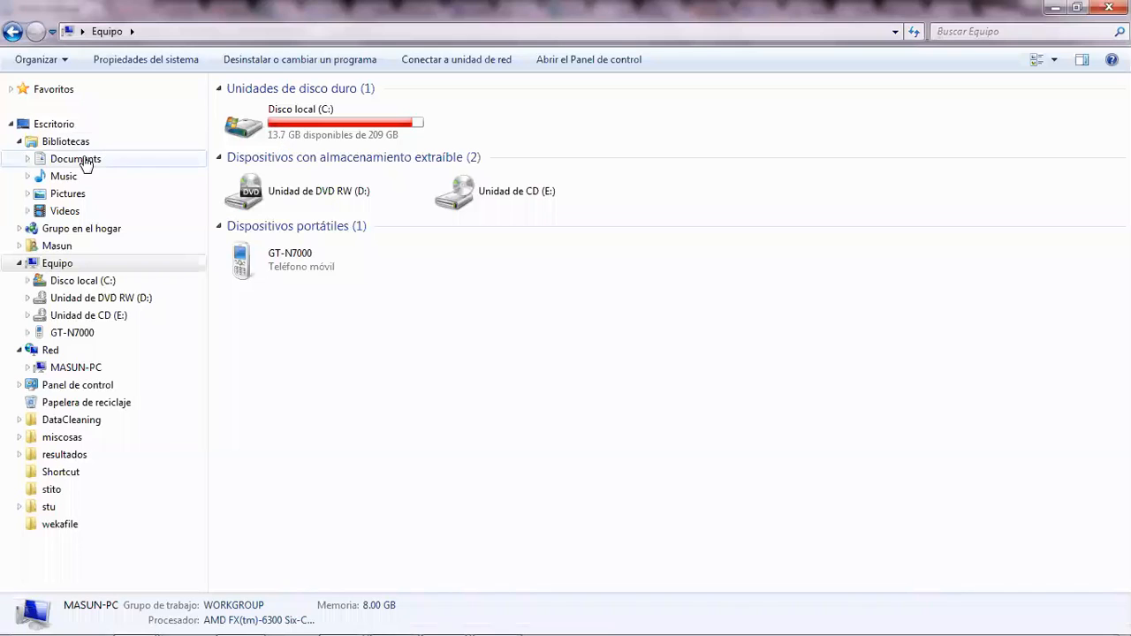
{"action": "left_click", "coordinate": [142, 163]}
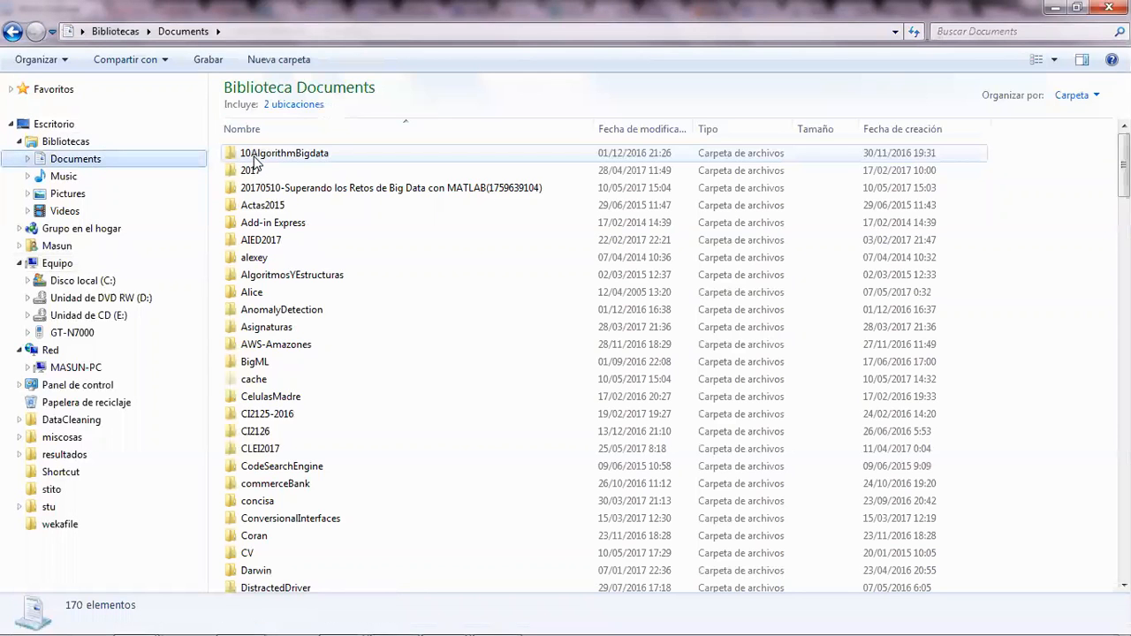
{"action": "left_click", "coordinate": [644, 131]}
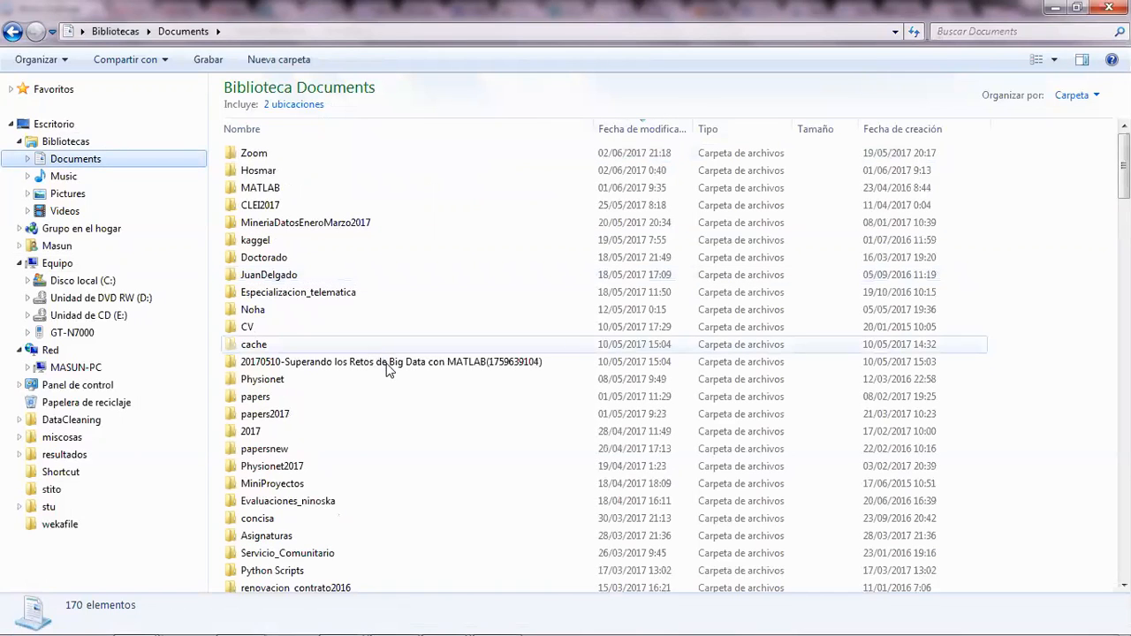
{"action": "left_click", "coordinate": [266, 449]}
{"action": "scroll", "coordinate": [822, 556], "scroll_direction": "down", "scroll_amount": 6}
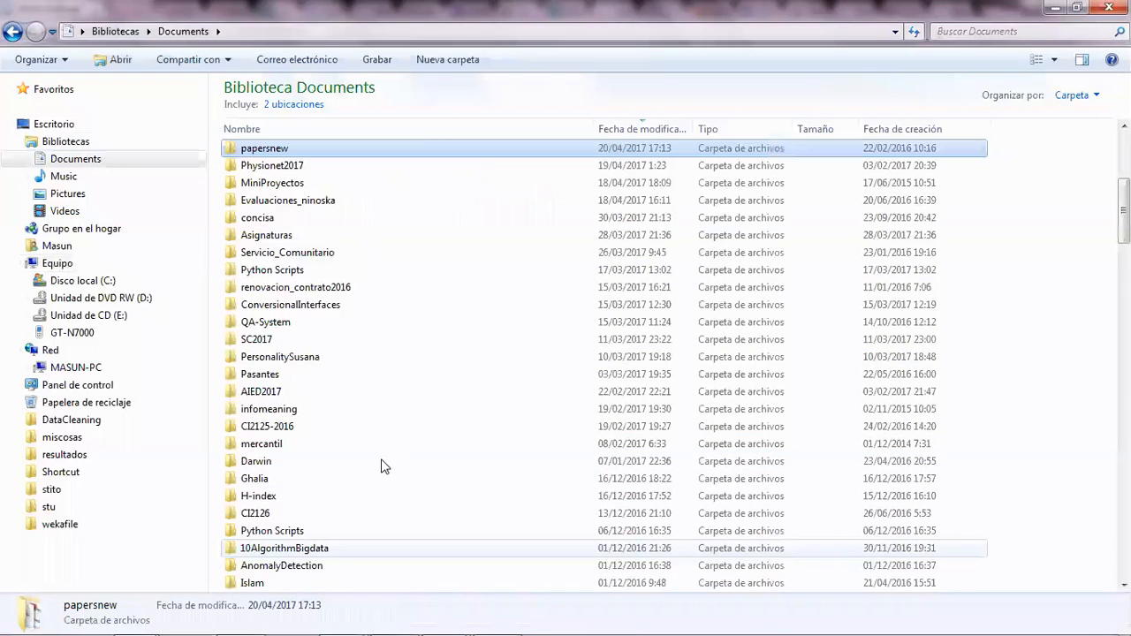
{"action": "scroll", "coordinate": [378, 476], "scroll_direction": "down", "scroll_amount": 20}
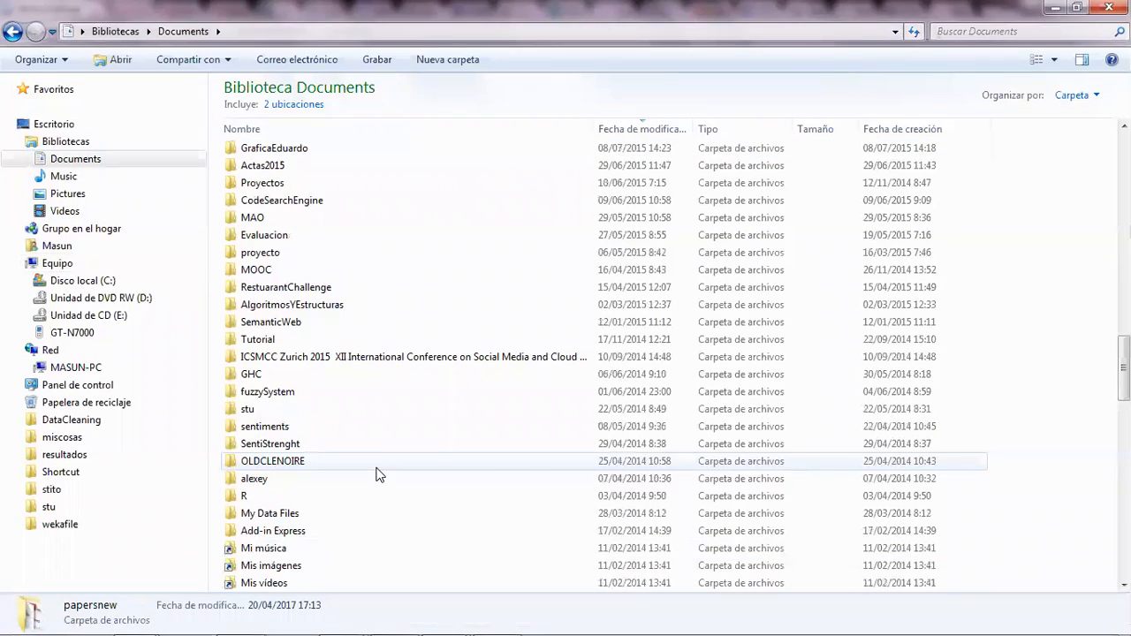
{"action": "scroll", "coordinate": [259, 468], "scroll_direction": "down", "scroll_amount": 5}
{"action": "double_click", "coordinate": [261, 461]}
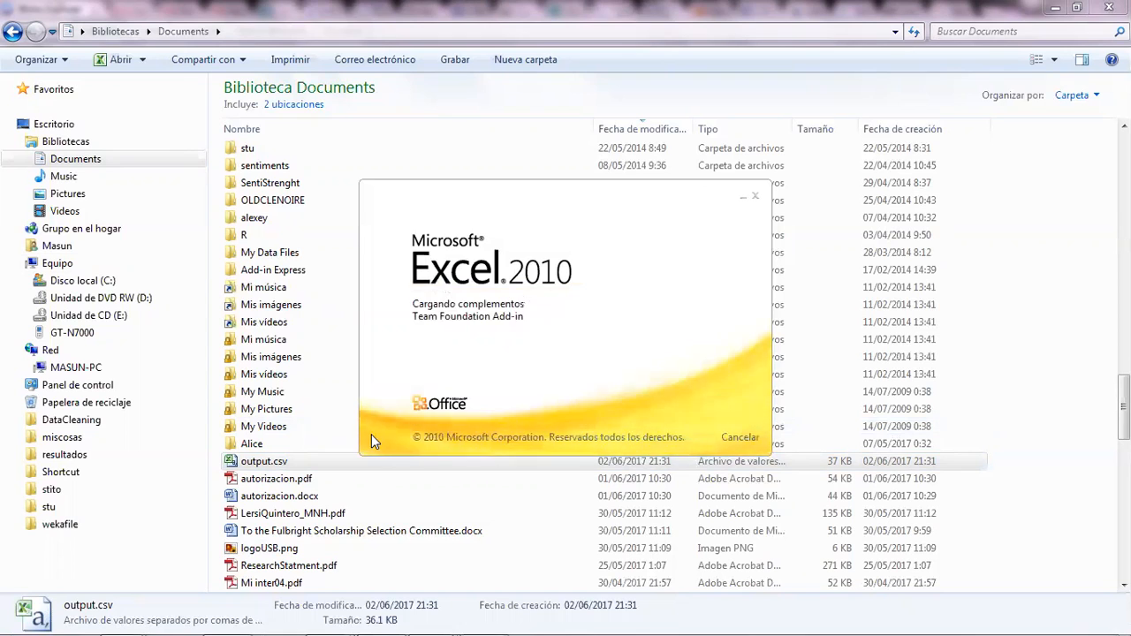
{"action": "mouse_move", "coordinate": [472, 614]}
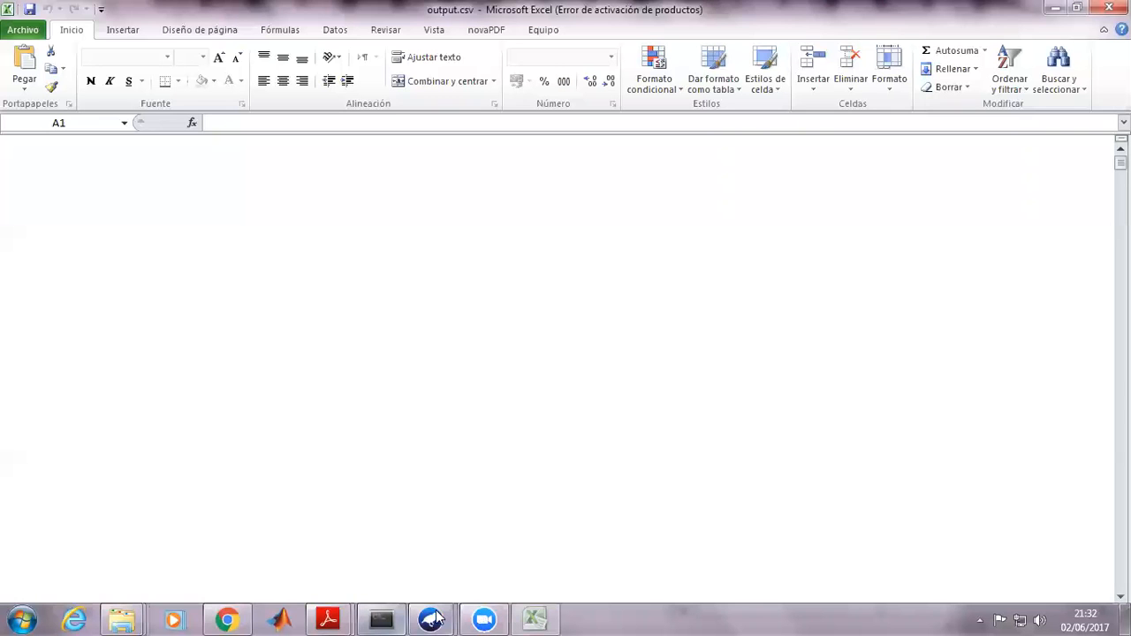
{"action": "mouse_move", "coordinate": [429, 617]}
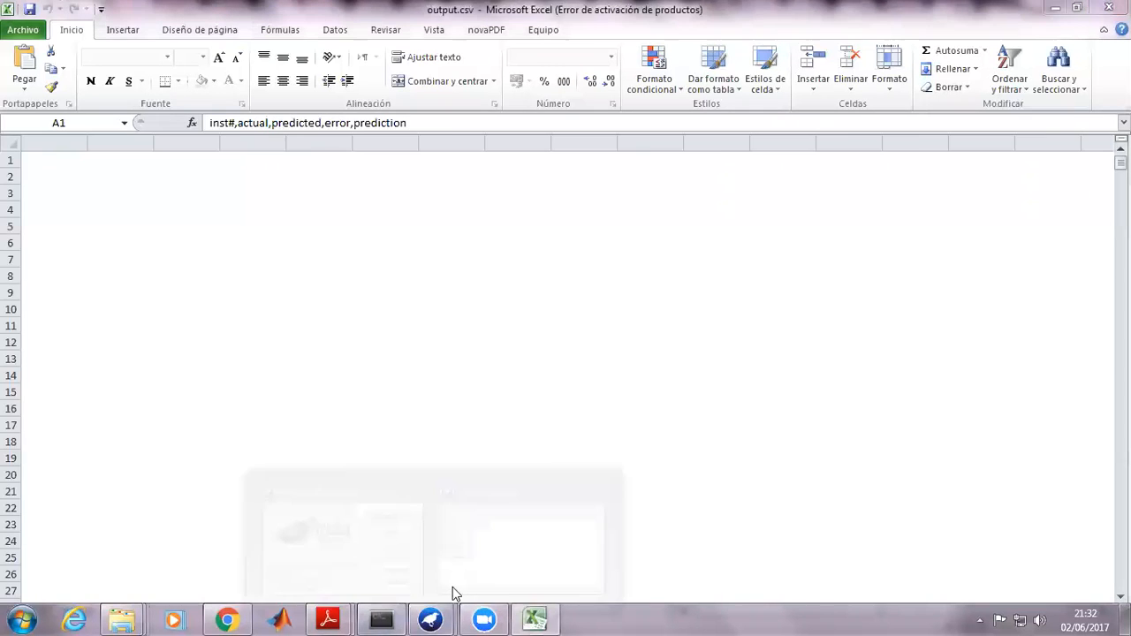
{"action": "left_click", "coordinate": [433, 535]}
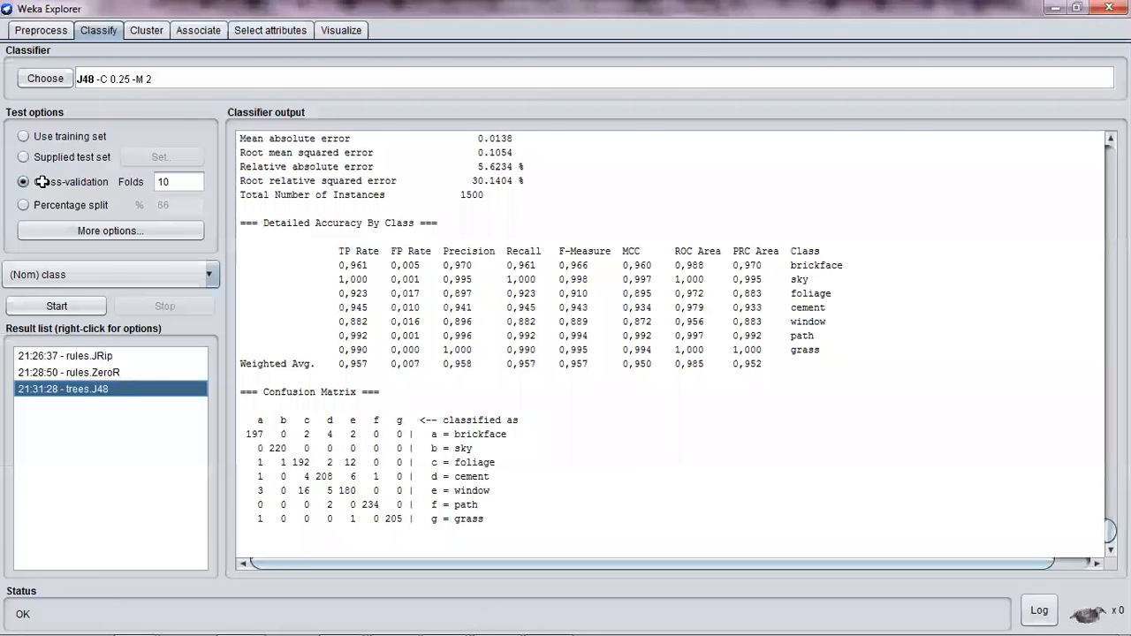
{"action": "key", "text": "alt+Tab"}
- Split column A of output.csv into separate columns with Text to Columns, using delimited data and the comma as separator
{"action": "left_click", "coordinate": [41, 144]}
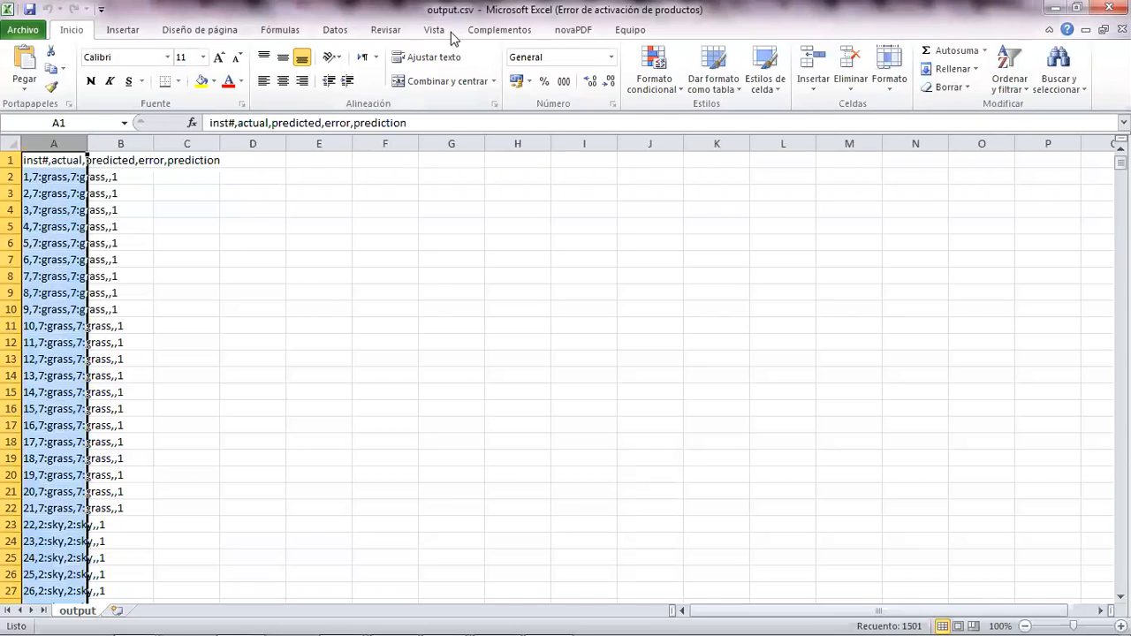
{"action": "left_click", "coordinate": [341, 32]}
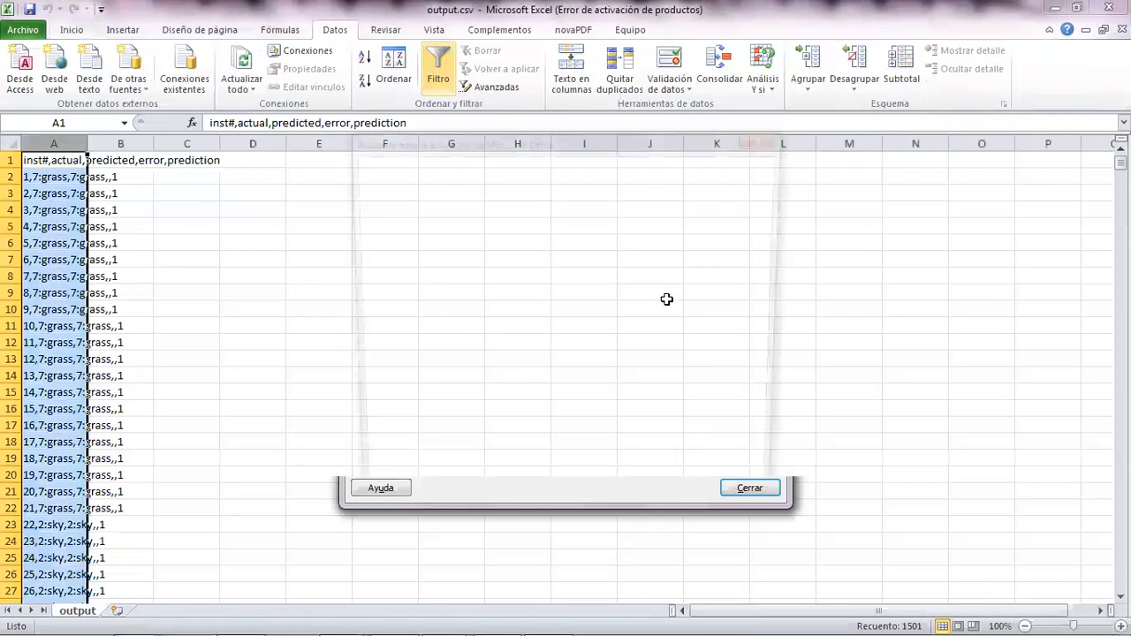
{"action": "left_click", "coordinate": [569, 82]}
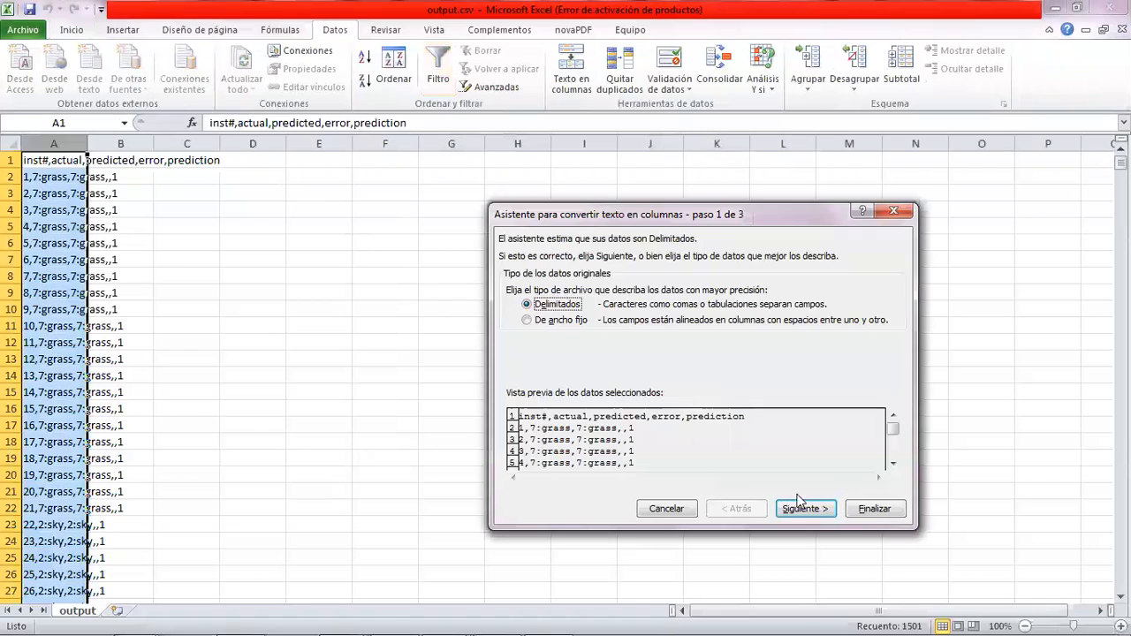
{"action": "key", "text": "Return"}
{"action": "left_click", "coordinate": [521, 319]}
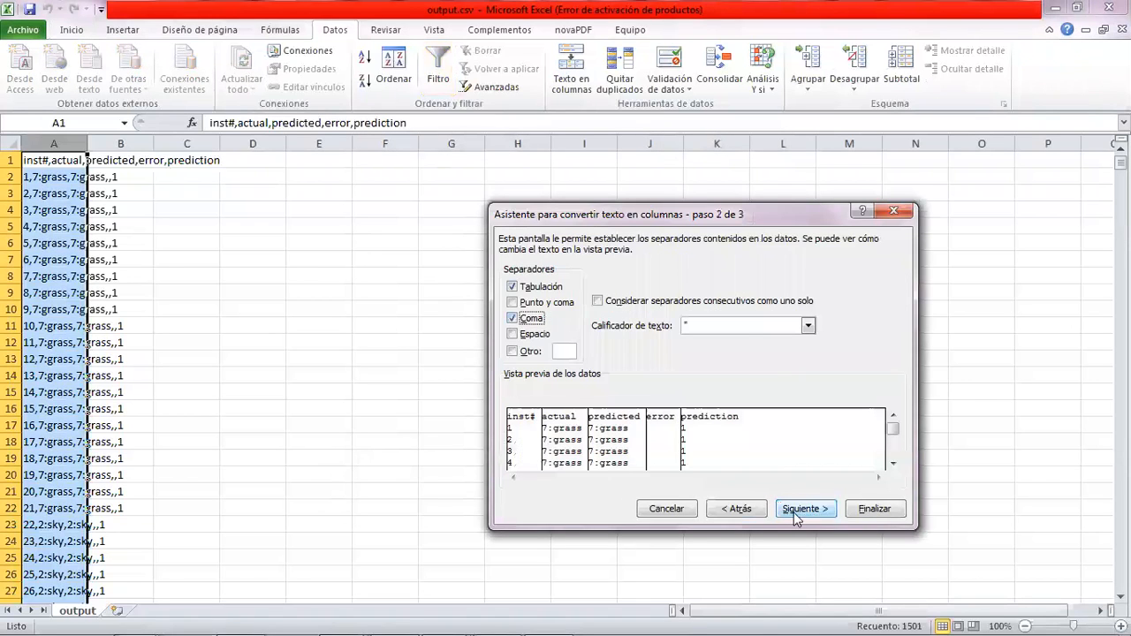
{"action": "left_click", "coordinate": [805, 509]}
{"action": "left_click", "coordinate": [862, 510]}
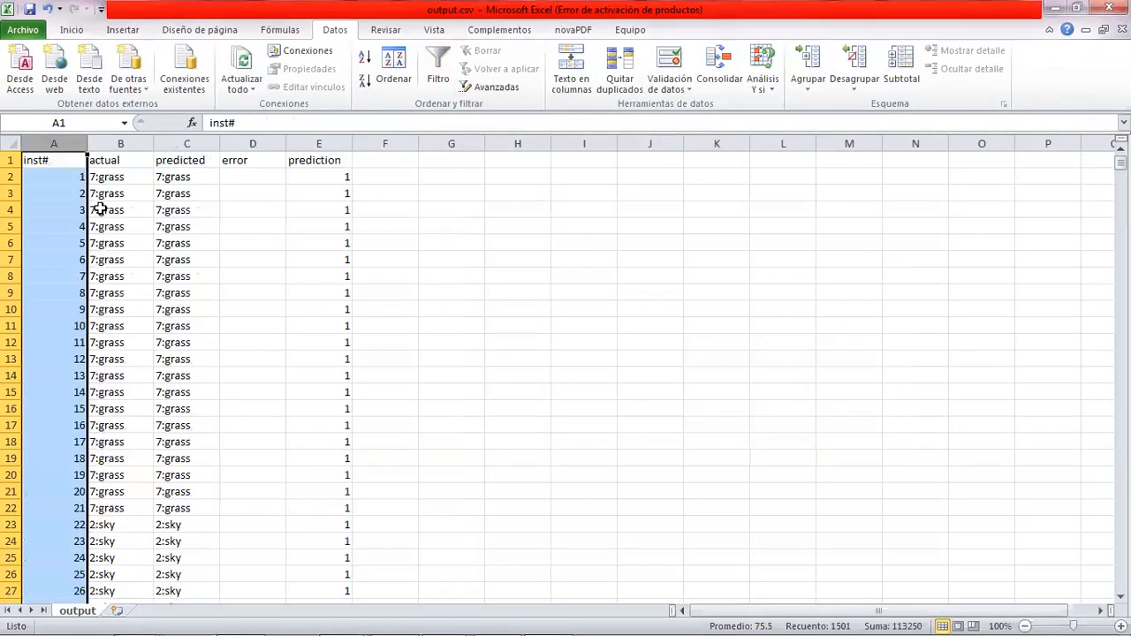
- Compare the actual, predicted and error columns of the predictions, including the misclassified instance in row 69
{"action": "left_click", "coordinate": [86, 182]}
{"action": "left_click", "coordinate": [107, 179]}
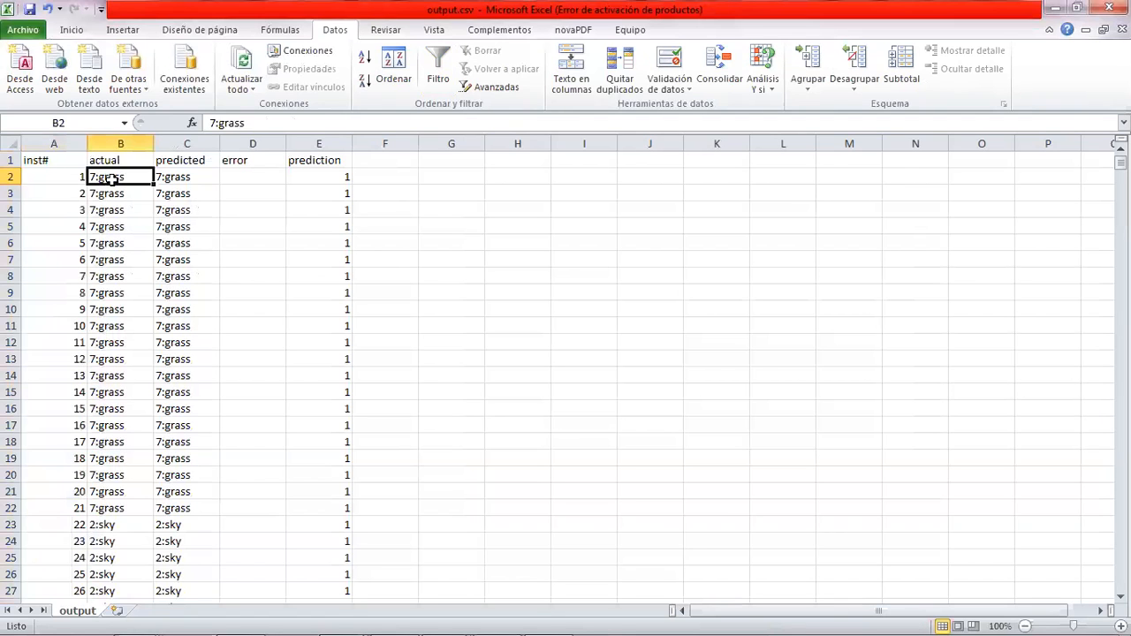
{"action": "left_click", "coordinate": [240, 183]}
{"action": "scroll", "coordinate": [295, 341], "scroll_direction": "down", "scroll_amount": 20}
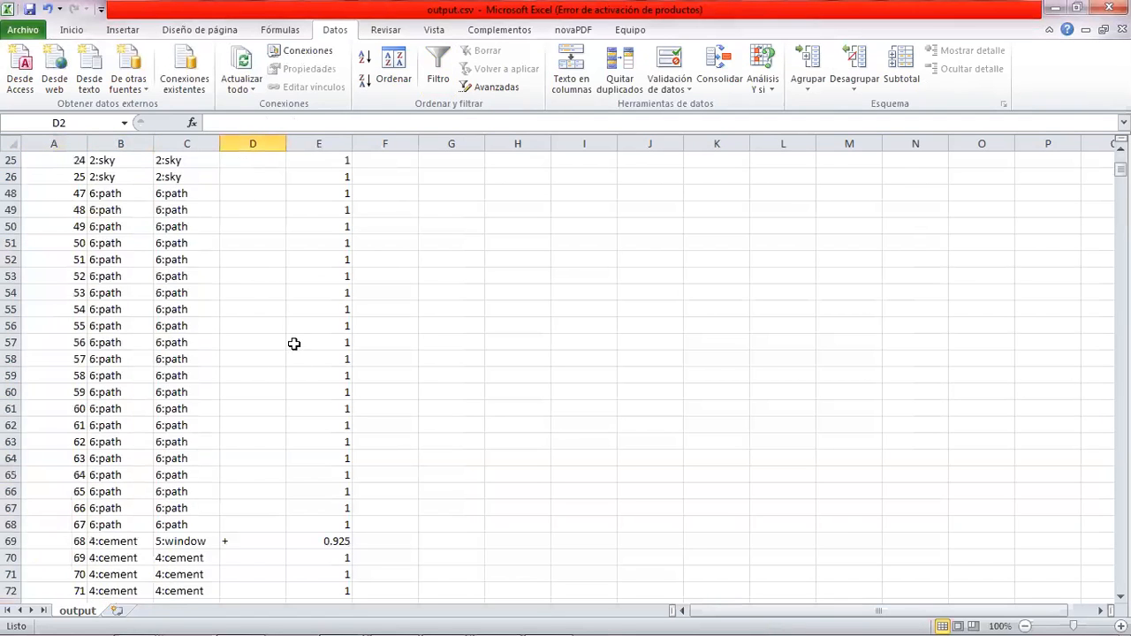
{"action": "scroll", "coordinate": [109, 391], "scroll_direction": "up", "scroll_amount": 5}
{"action": "left_click", "coordinate": [98, 392]}
{"action": "left_click", "coordinate": [70, 392]}
{"action": "left_click", "coordinate": [230, 392]}
{"action": "left_click", "coordinate": [174, 394]}
{"action": "left_click", "coordinate": [101, 395]}
{"action": "scroll", "coordinate": [157, 363], "scroll_direction": "up", "scroll_amount": 18}
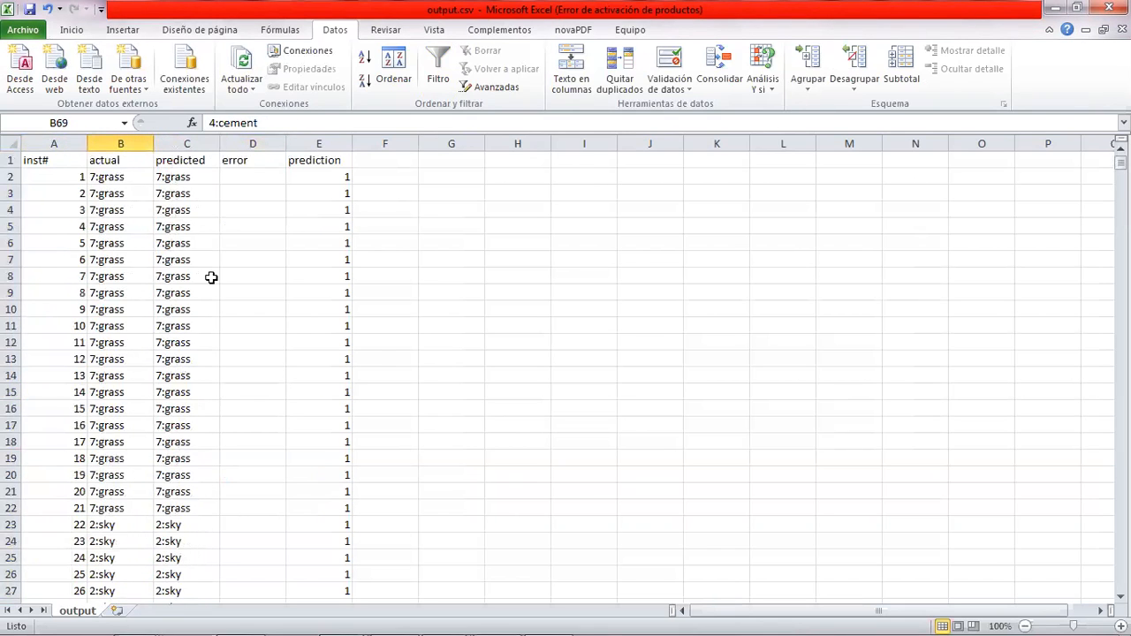
- Split the worksheet just below the header row and check the actual and predicted headings in the upper pane
{"action": "left_click_drag", "start_coordinate": [1120, 139], "coordinate": [1120, 181]}
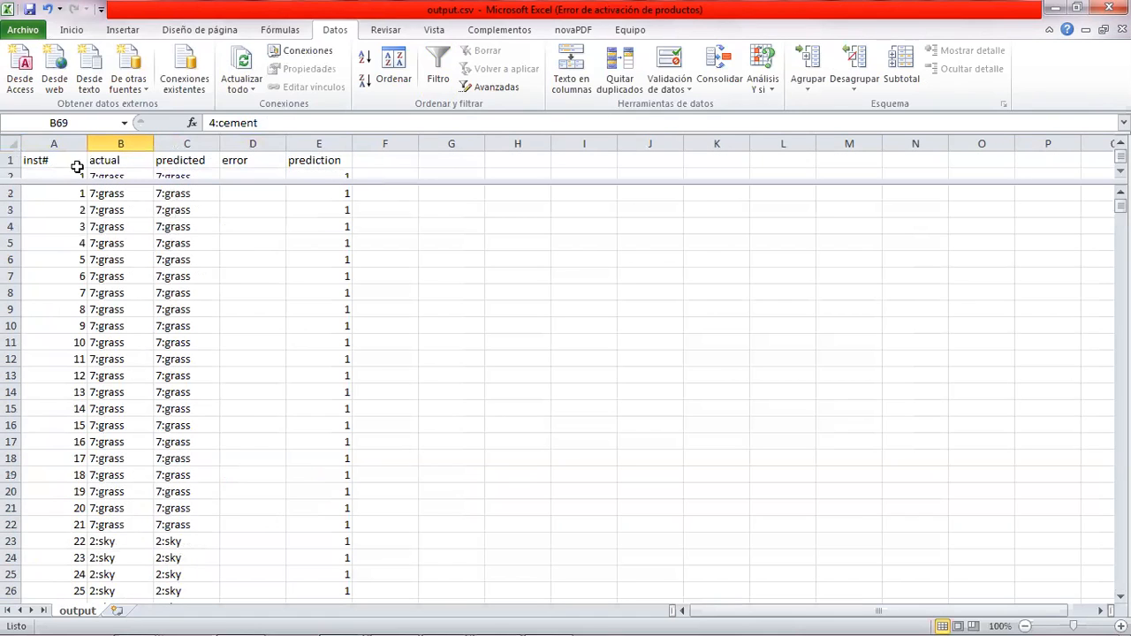
{"action": "left_click", "coordinate": [125, 159]}
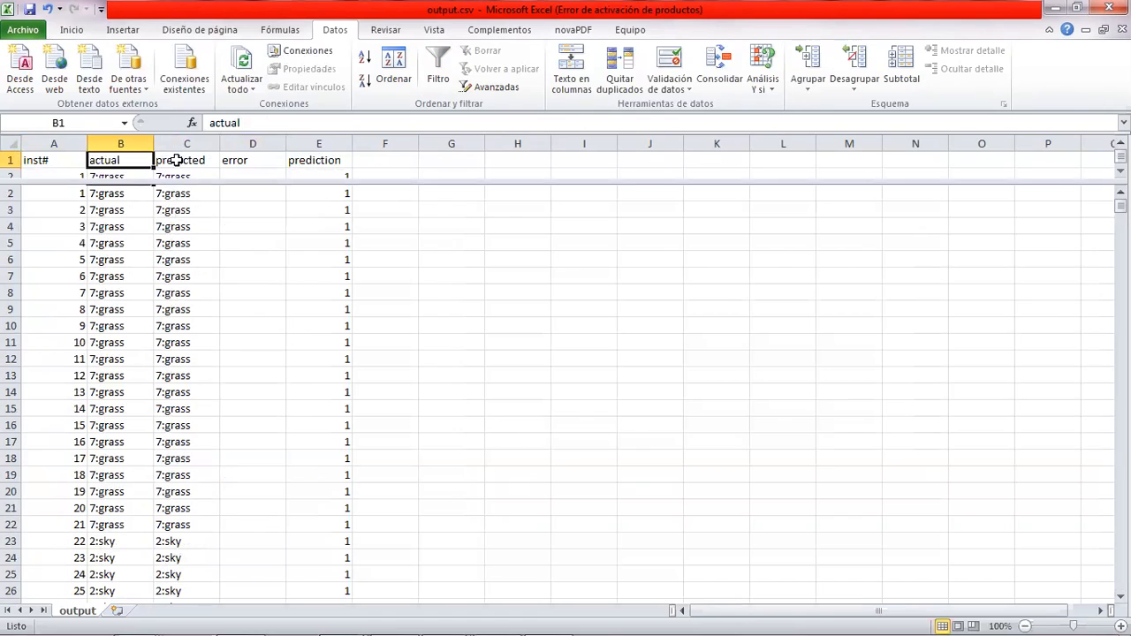
{"action": "left_click", "coordinate": [177, 160]}
{"action": "scroll", "coordinate": [220, 381], "scroll_direction": "down", "scroll_amount": 15}
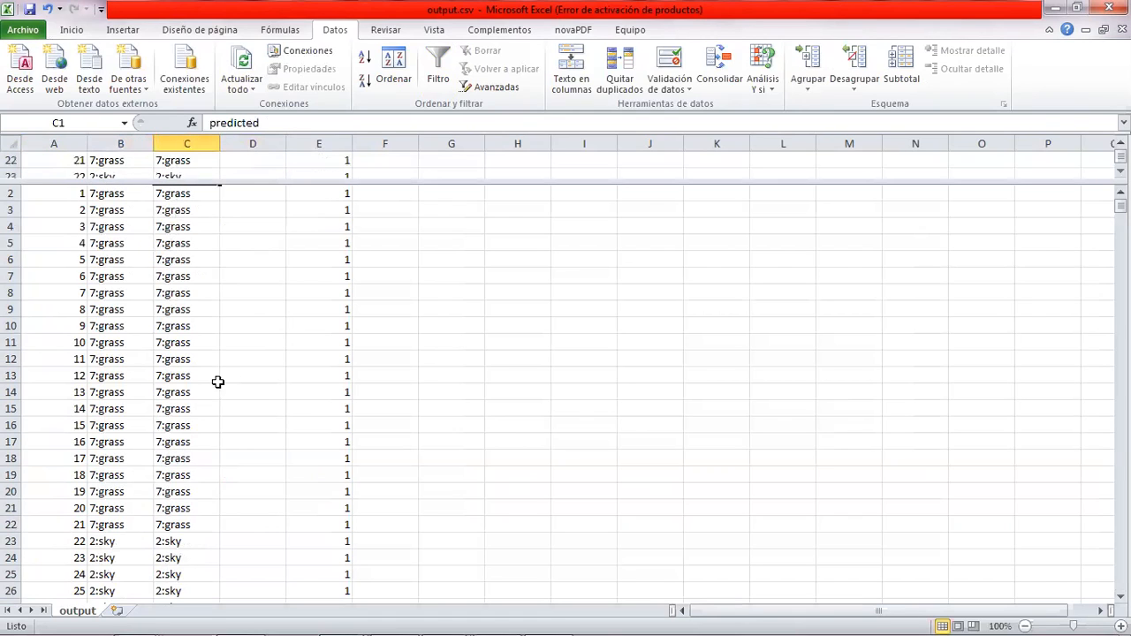
{"action": "scroll", "coordinate": [252, 172], "scroll_direction": "up", "scroll_amount": 15}
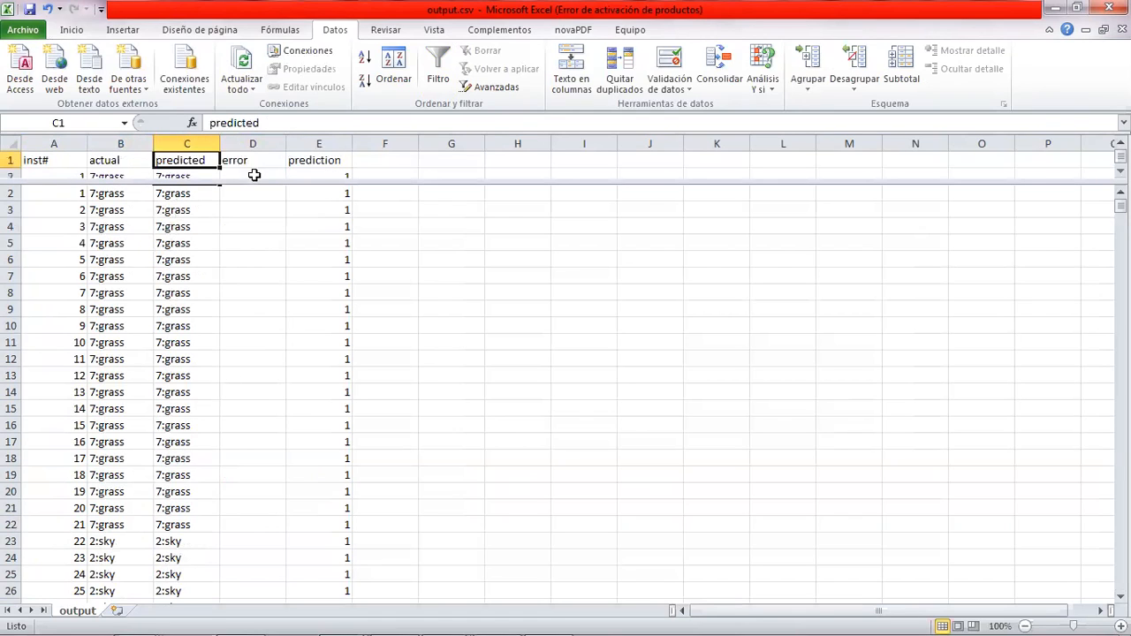
- Examine the error mark, prediction value, actual class and predicted class of the misclassified instance in row 69
{"action": "left_click", "coordinate": [232, 208]}
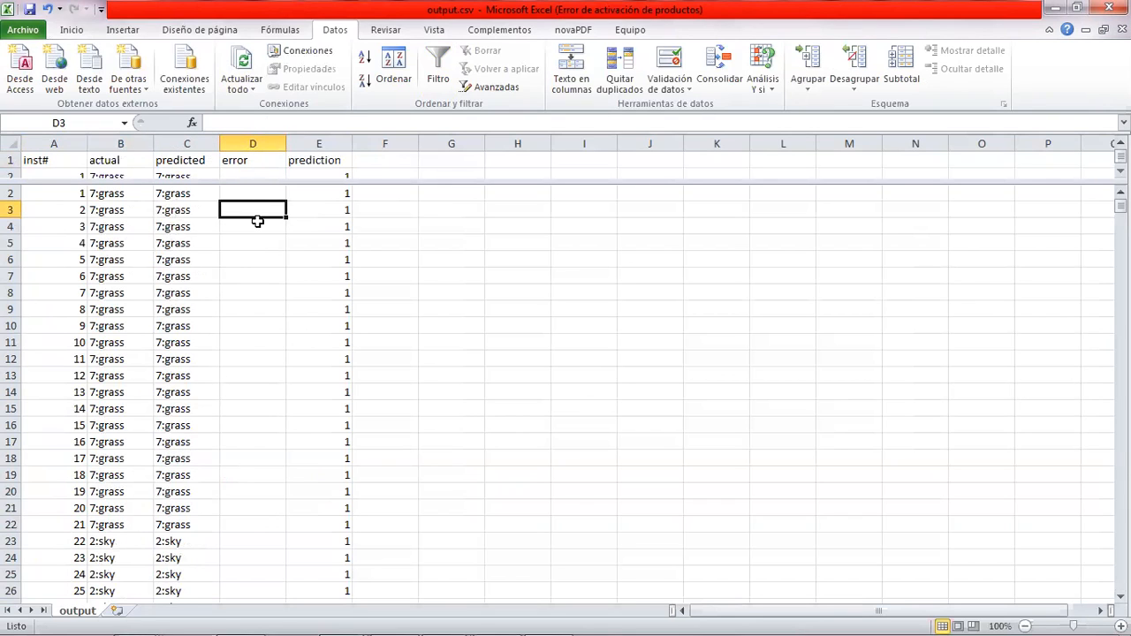
{"action": "scroll", "coordinate": [265, 256], "scroll_direction": "down", "scroll_amount": 20}
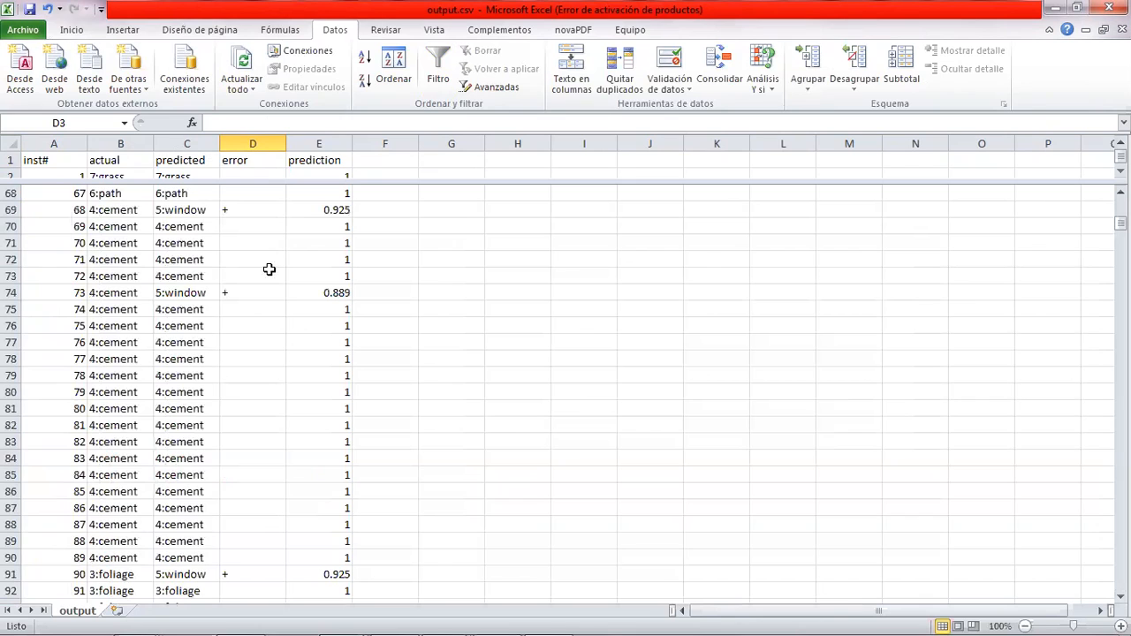
{"action": "left_click", "coordinate": [322, 209]}
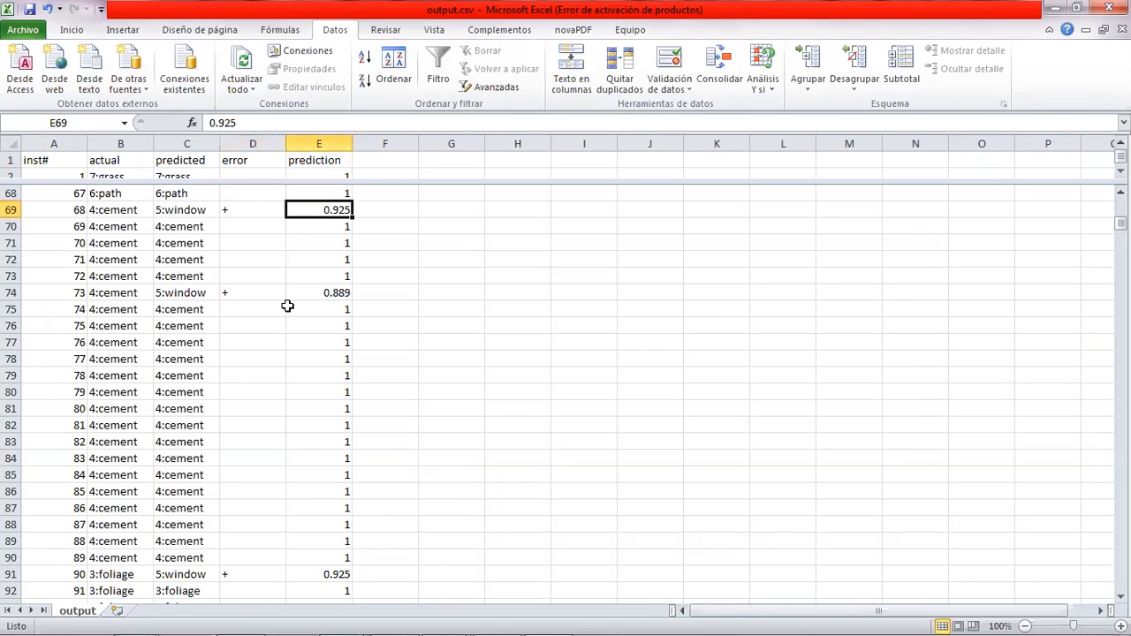
{"action": "left_click", "coordinate": [231, 215]}
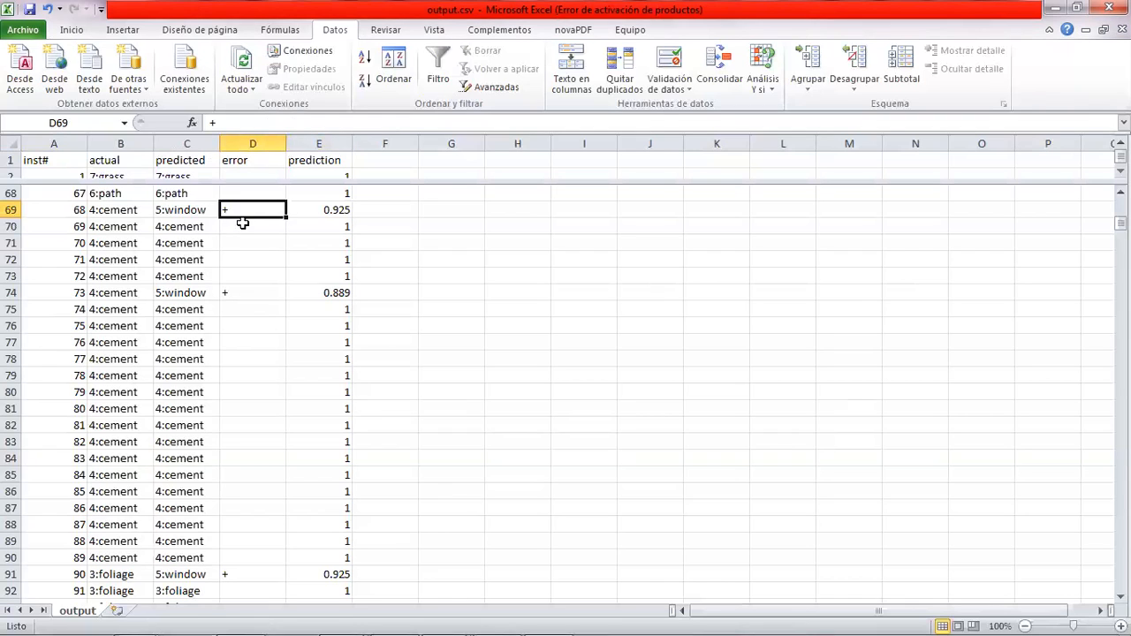
{"action": "left_click", "coordinate": [110, 214]}
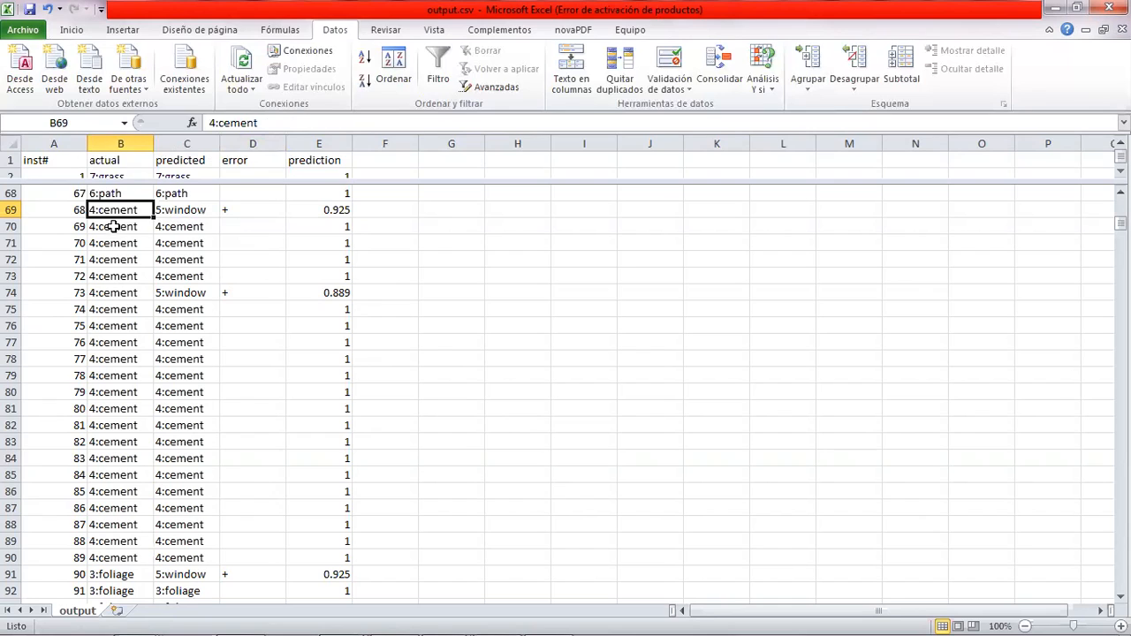
{"action": "left_click", "coordinate": [171, 215]}
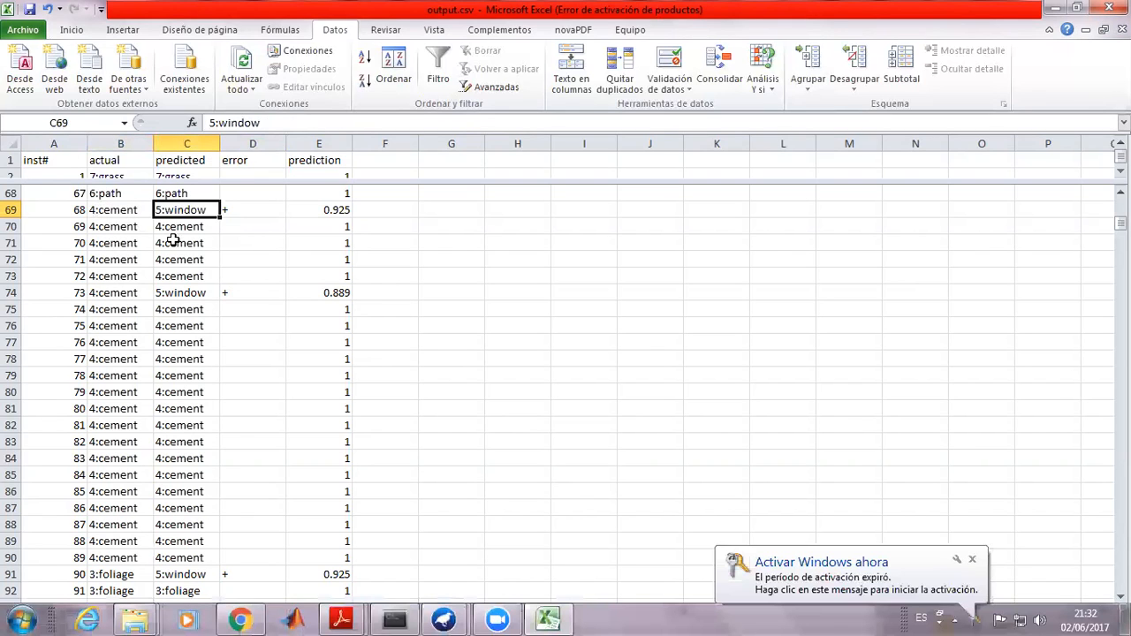
{"action": "double_click", "coordinate": [245, 213]}
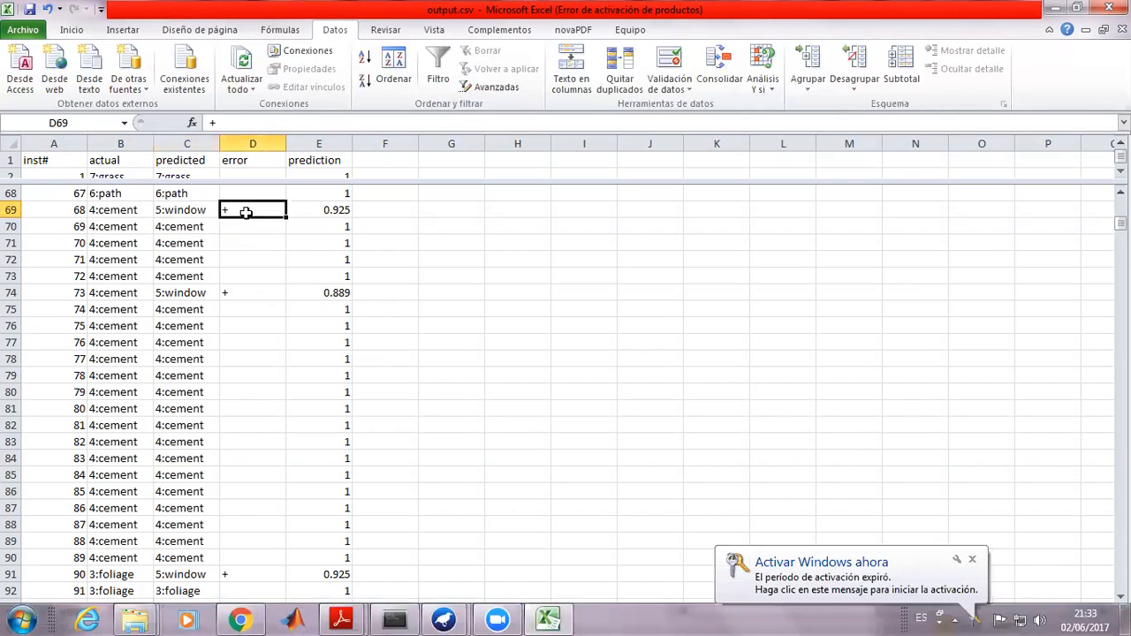
{"action": "left_click", "coordinate": [327, 213]}
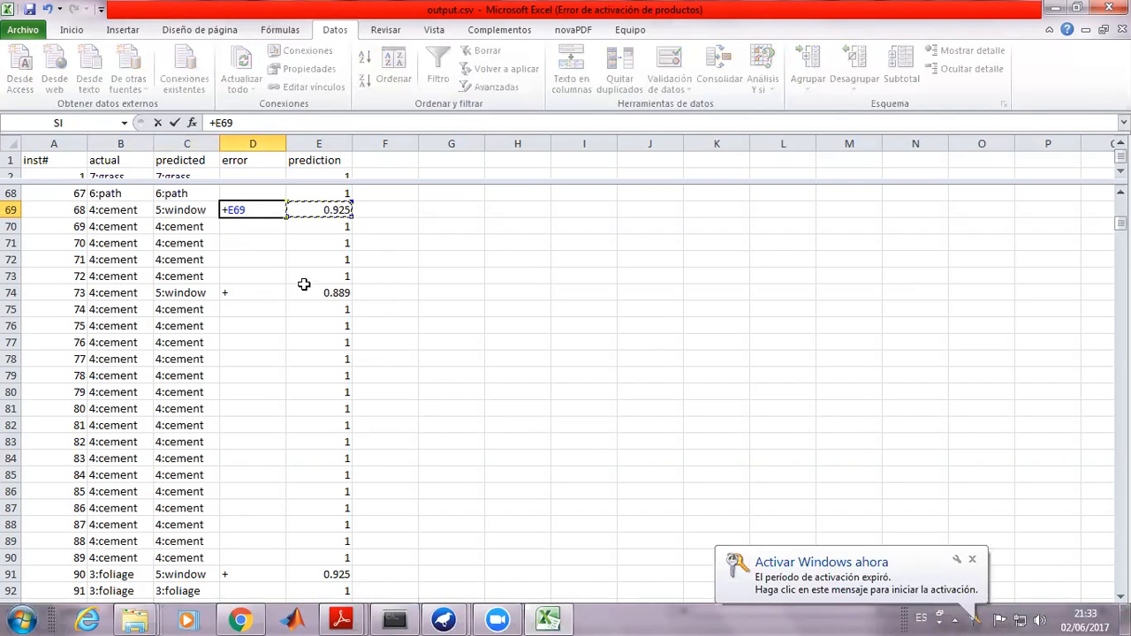
{"action": "key", "text": "Escape"}
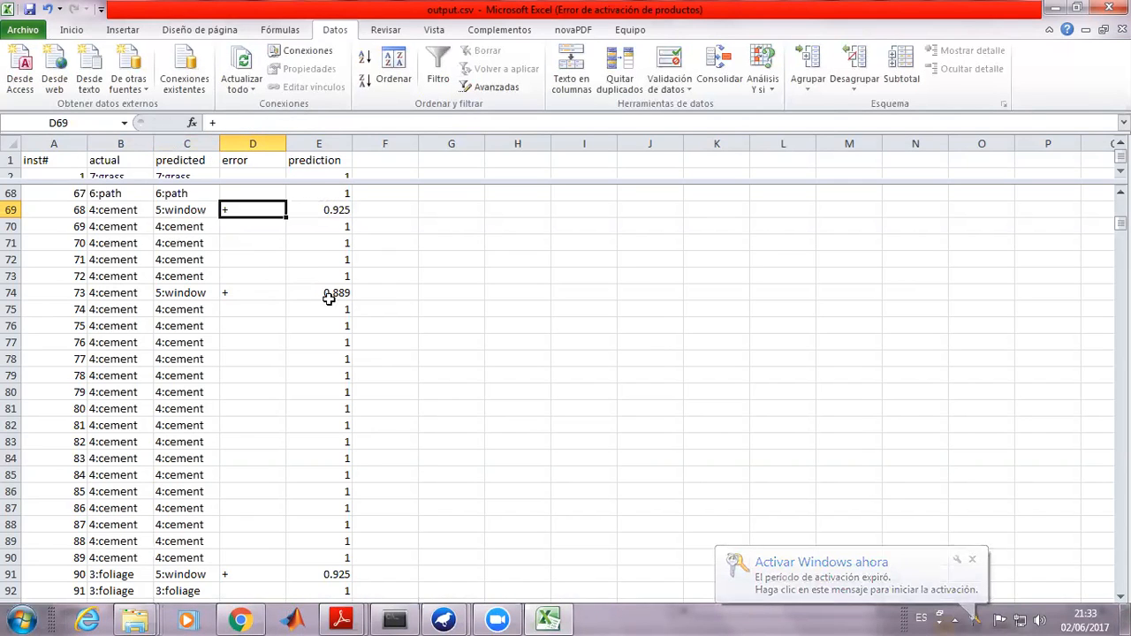
- Look through the predictions for other instances marked as errors and check the instance number of the one in row 91
{"action": "scroll", "coordinate": [318, 292], "scroll_direction": "down", "scroll_amount": 14}
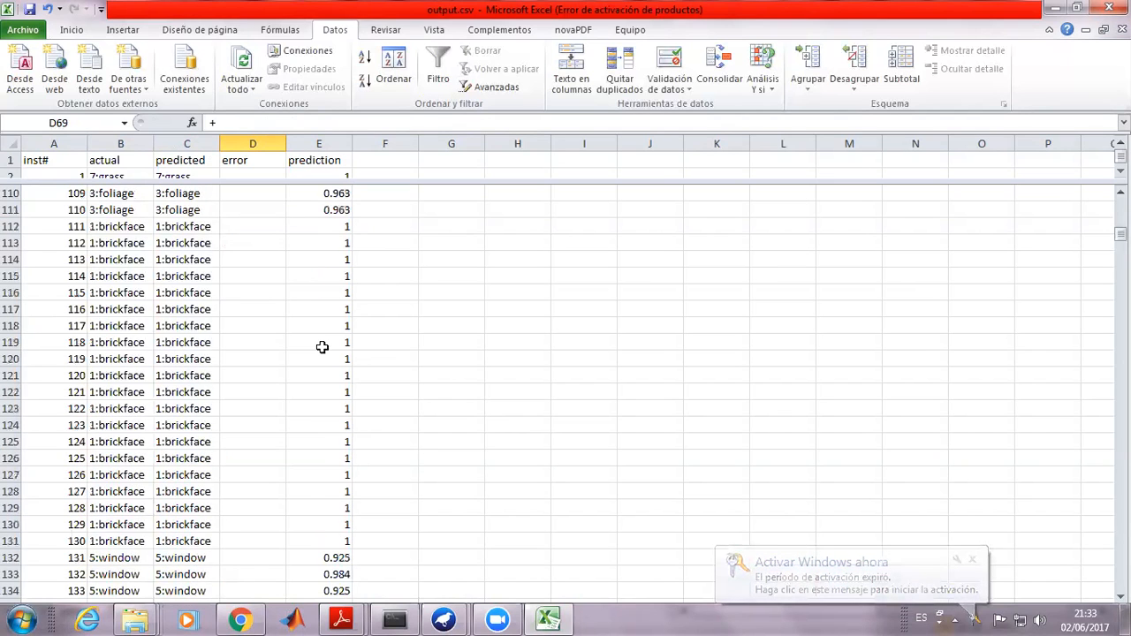
{"action": "scroll", "coordinate": [322, 347], "scroll_direction": "down", "scroll_amount": 20}
{"action": "scroll", "coordinate": [322, 347], "scroll_direction": "up", "scroll_amount": 11}
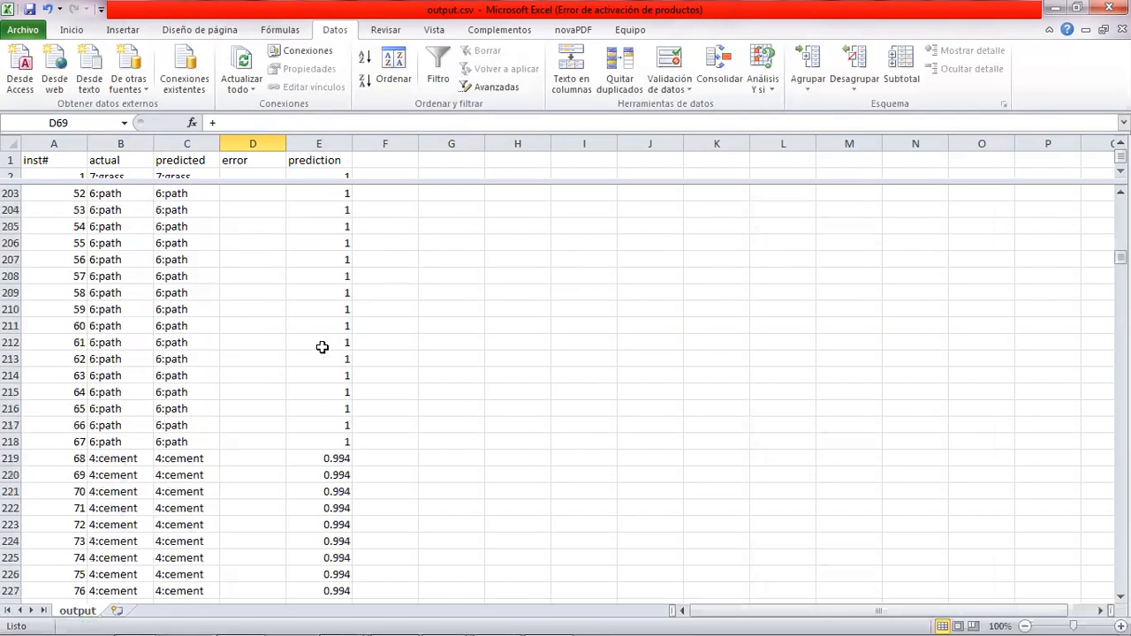
{"action": "scroll", "coordinate": [321, 347], "scroll_direction": "up", "scroll_amount": 20}
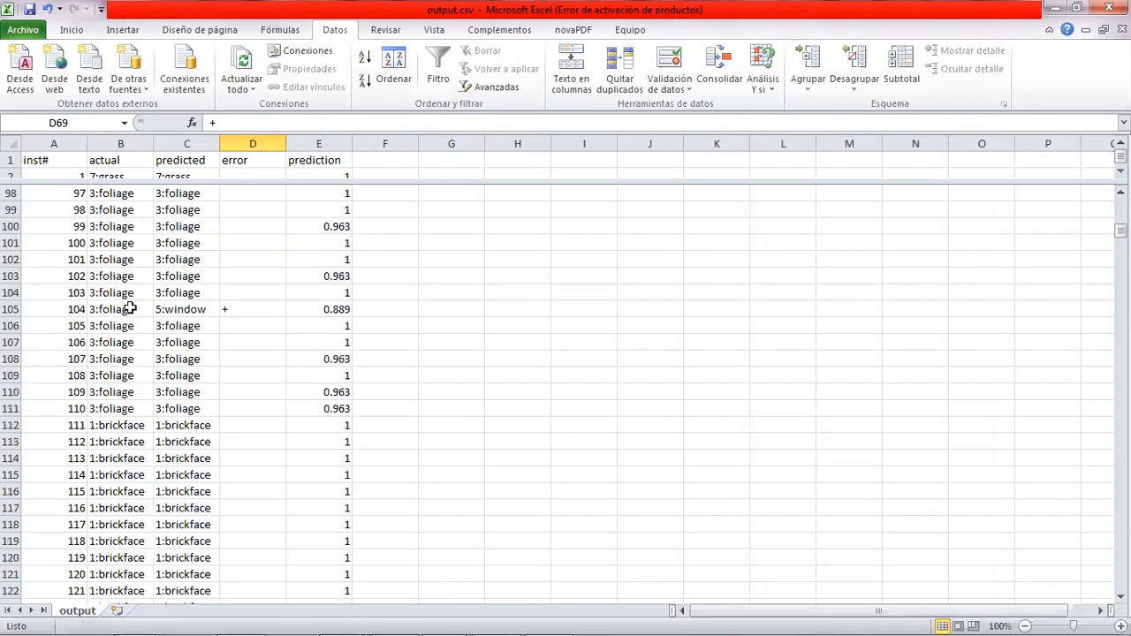
{"action": "scroll", "coordinate": [114, 309], "scroll_direction": "up", "scroll_amount": 20}
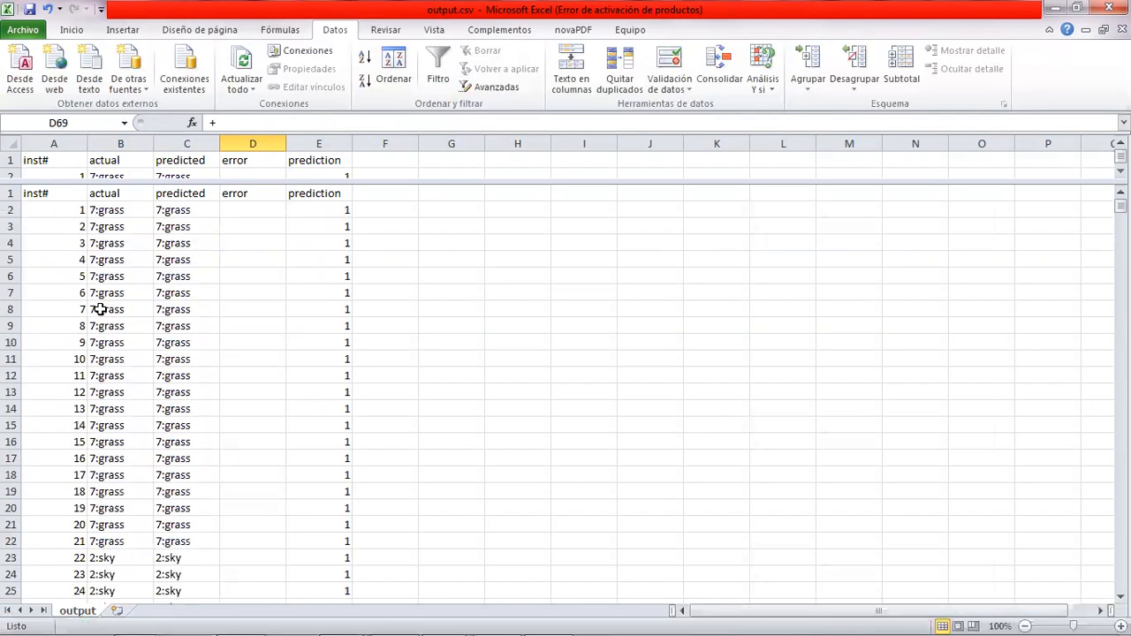
{"action": "scroll", "coordinate": [223, 310], "scroll_direction": "down", "scroll_amount": 20}
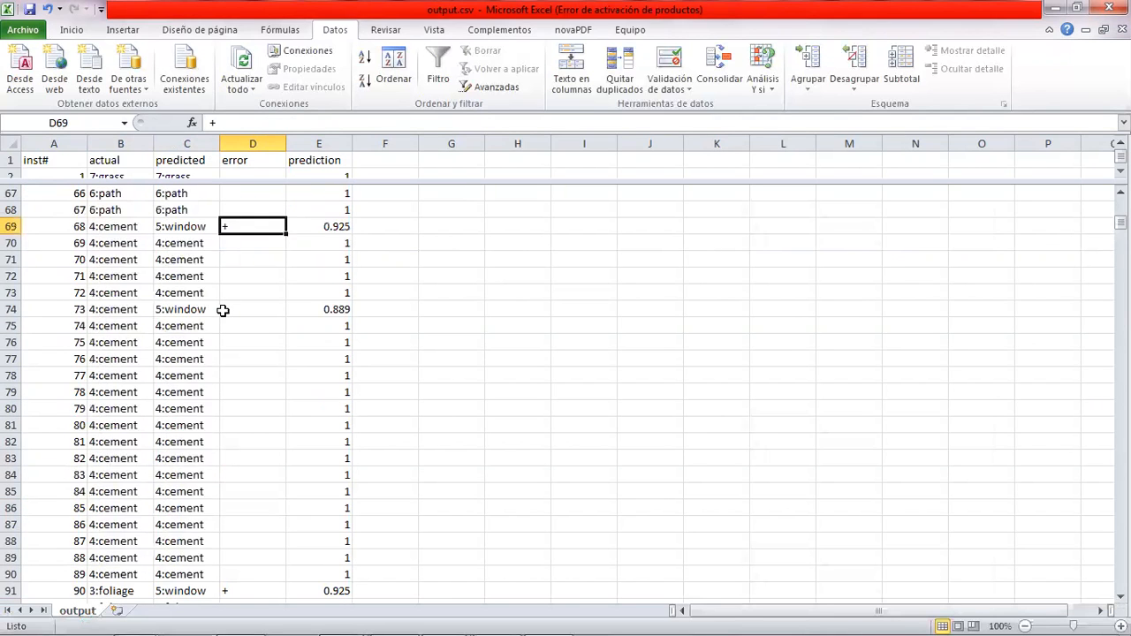
{"action": "scroll", "coordinate": [225, 307], "scroll_direction": "down", "scroll_amount": 7}
{"action": "left_click", "coordinate": [228, 244]}
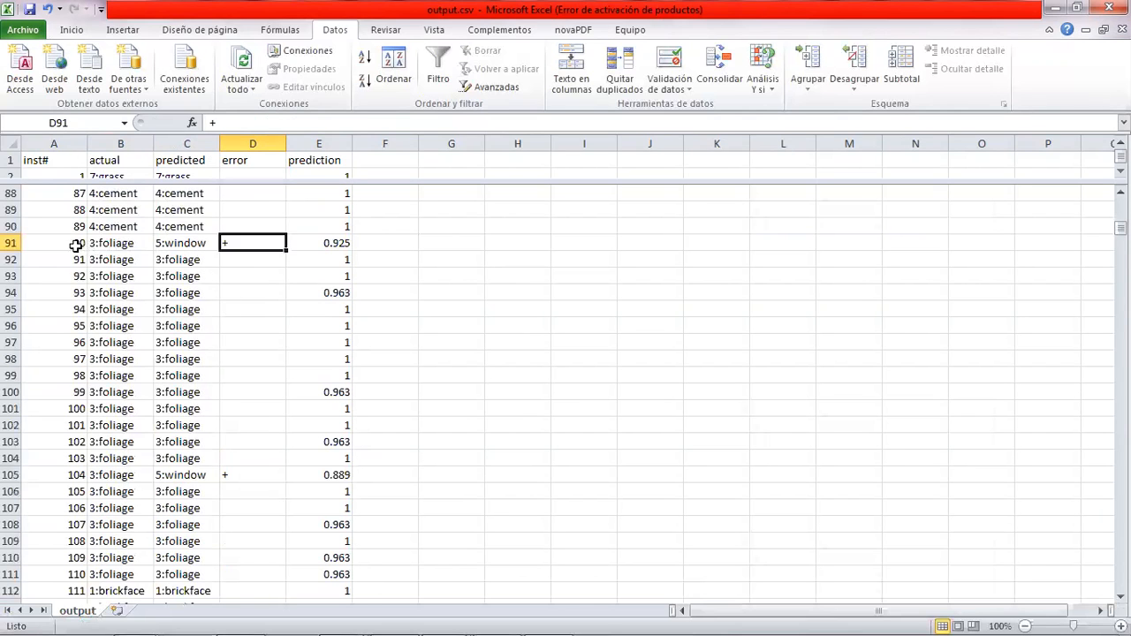
{"action": "left_click", "coordinate": [76, 246]}
{"action": "scroll", "coordinate": [221, 321], "scroll_direction": "down", "scroll_amount": 6}
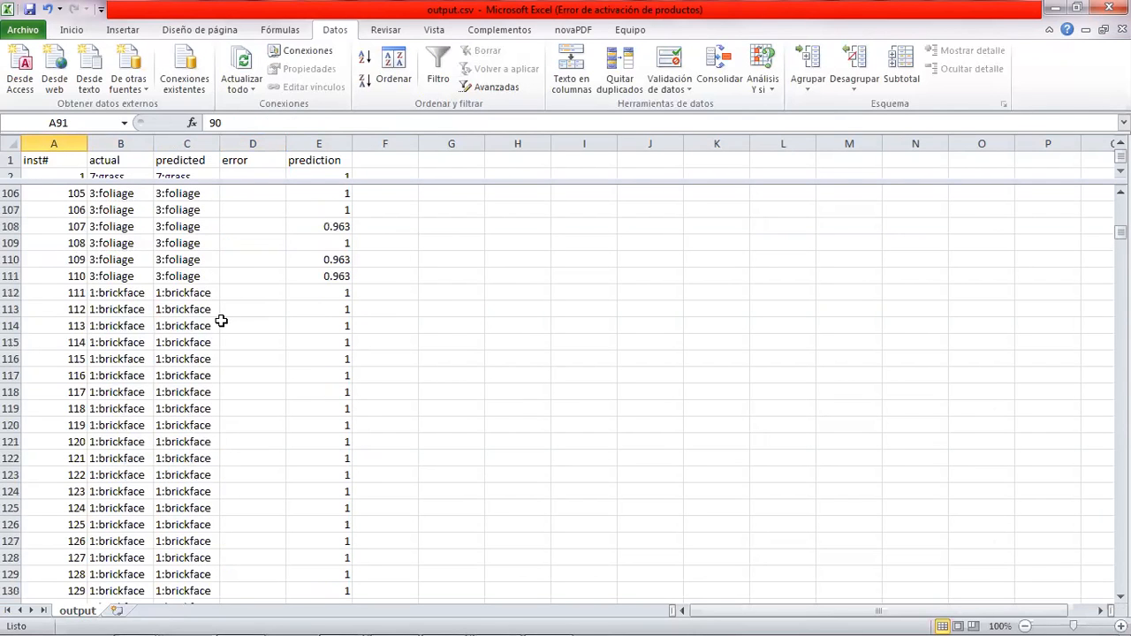
{"action": "scroll", "coordinate": [221, 321], "scroll_direction": "down", "scroll_amount": 15}
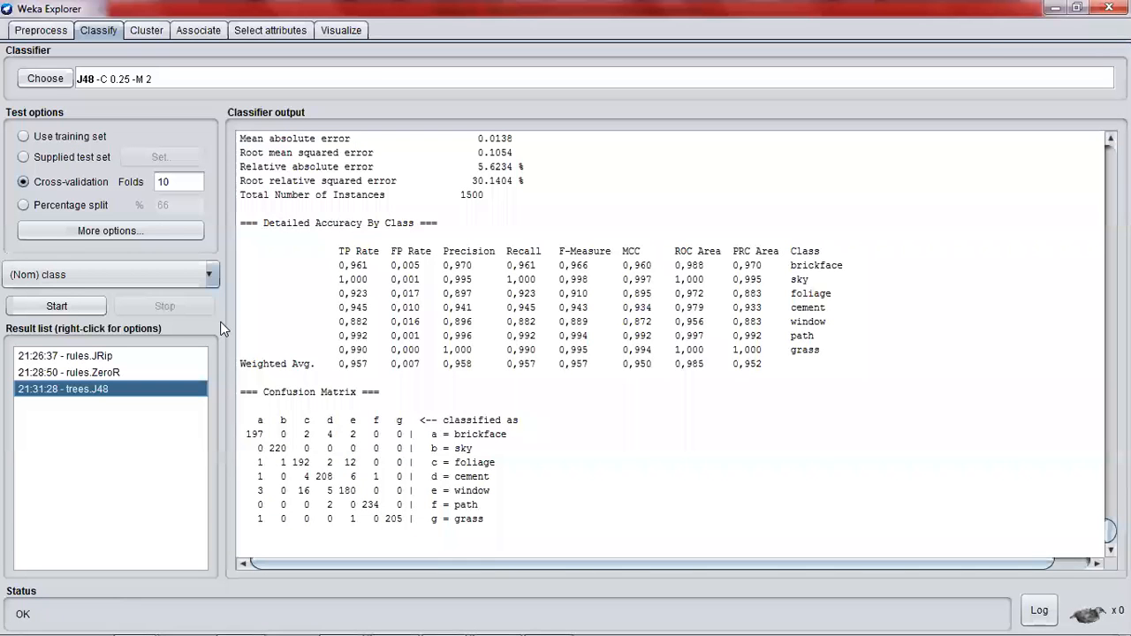
- Switch to Weka Explorer and set the attributes of the CSV prediction output to first-last in the classifier evaluation options
{"action": "left_click", "coordinate": [135, 229]}
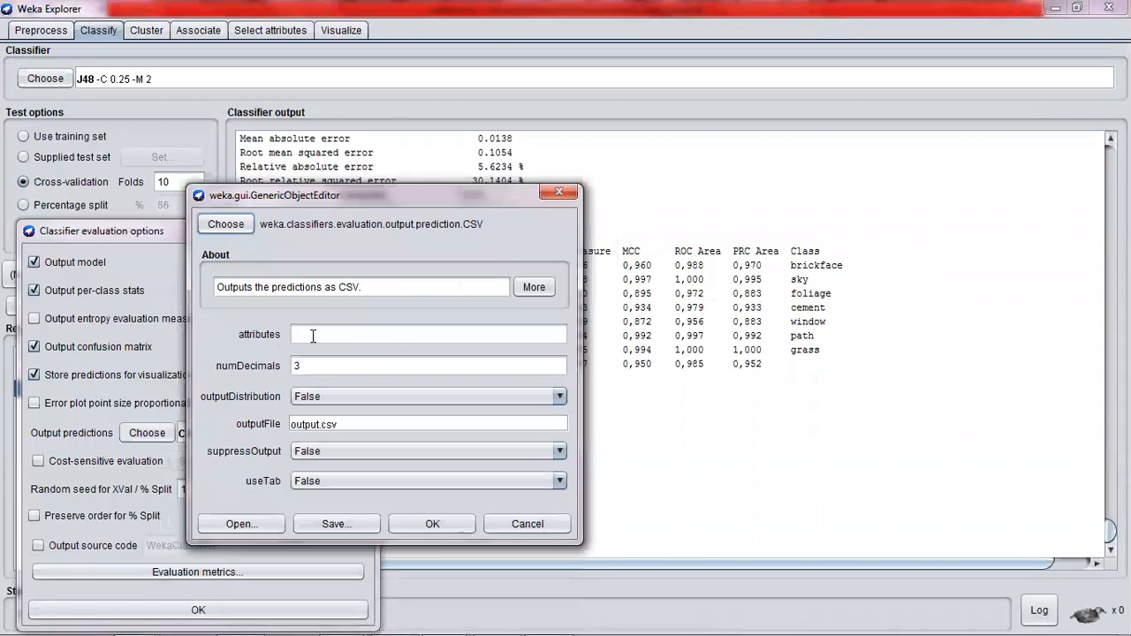
{"action": "left_click", "coordinate": [312, 336]}
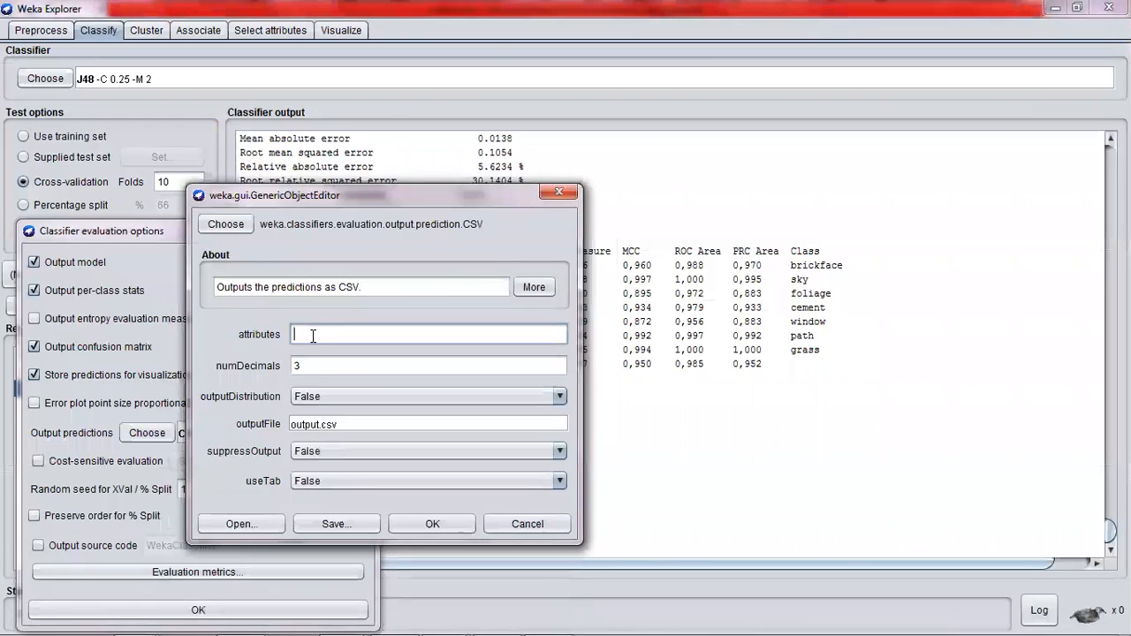
{"action": "type", "text": "fi"}
{"action": "left_click", "coordinate": [432, 527]}
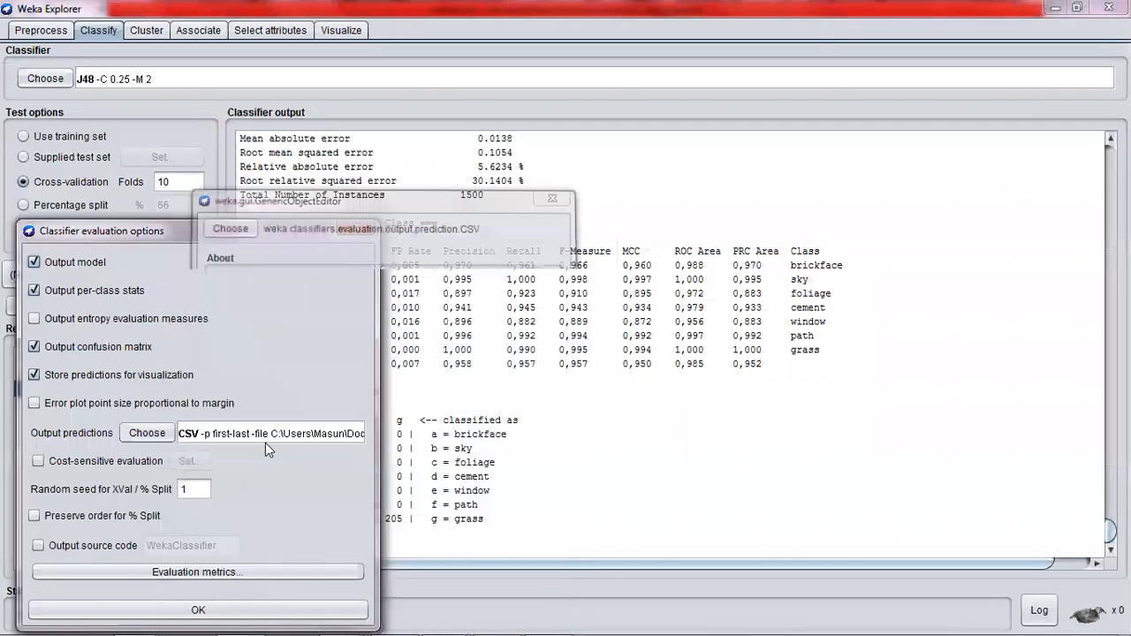
- Confirm the classifier evaluation options and rerun J48 with 10-fold cross-validation
{"action": "left_click", "coordinate": [210, 612]}
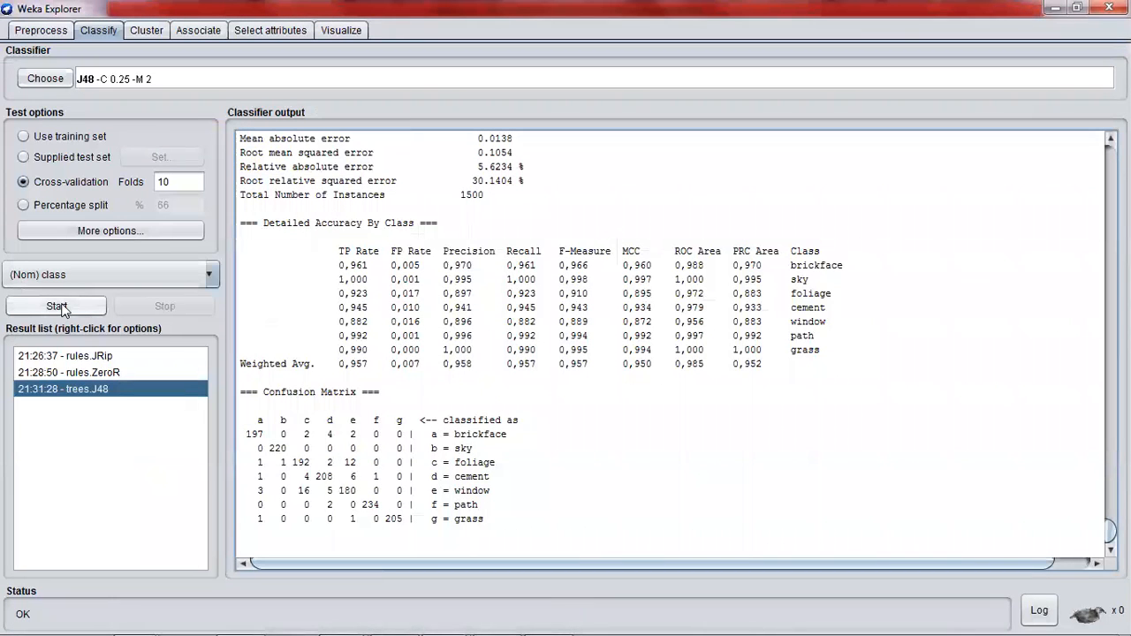
{"action": "left_click", "coordinate": [59, 307]}
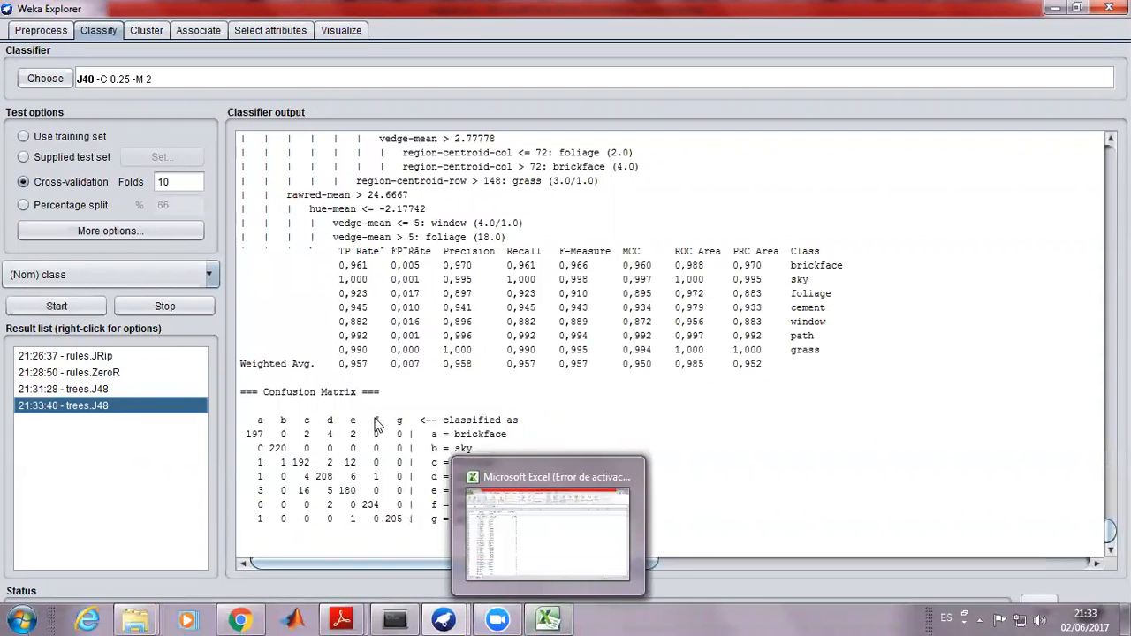
- Switch to Excel, close output.csv without saving its changes, and check the columns of the reopened export and its file entry in Documents
{"action": "left_click", "coordinate": [550, 618]}
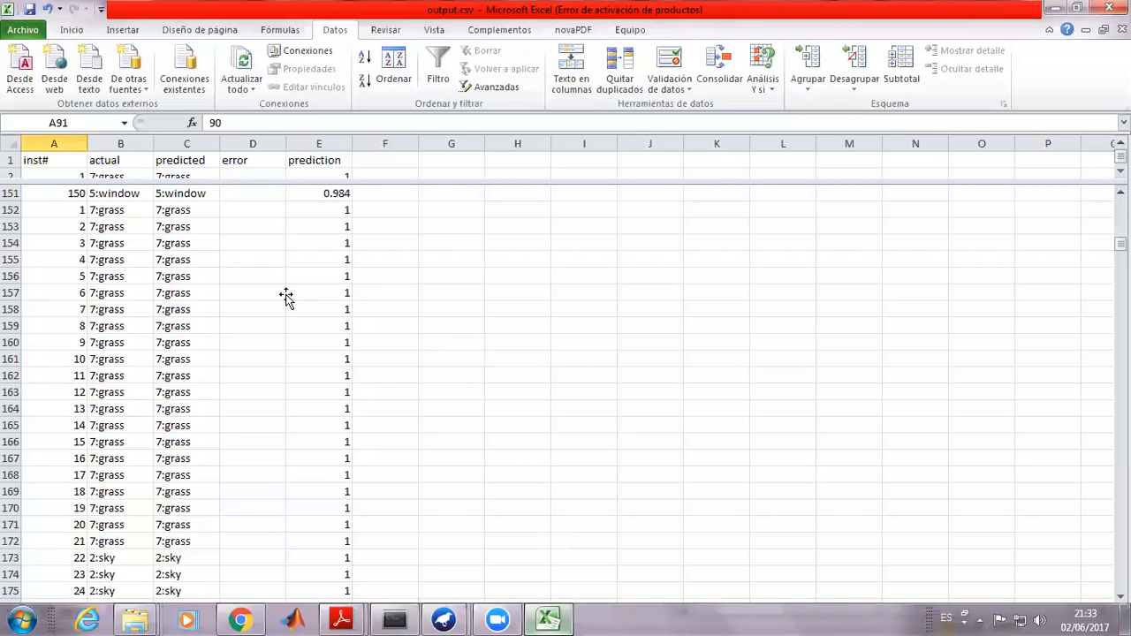
{"action": "left_click", "coordinate": [252, 293]}
{"action": "scroll", "coordinate": [209, 236], "scroll_direction": "up", "scroll_amount": 6}
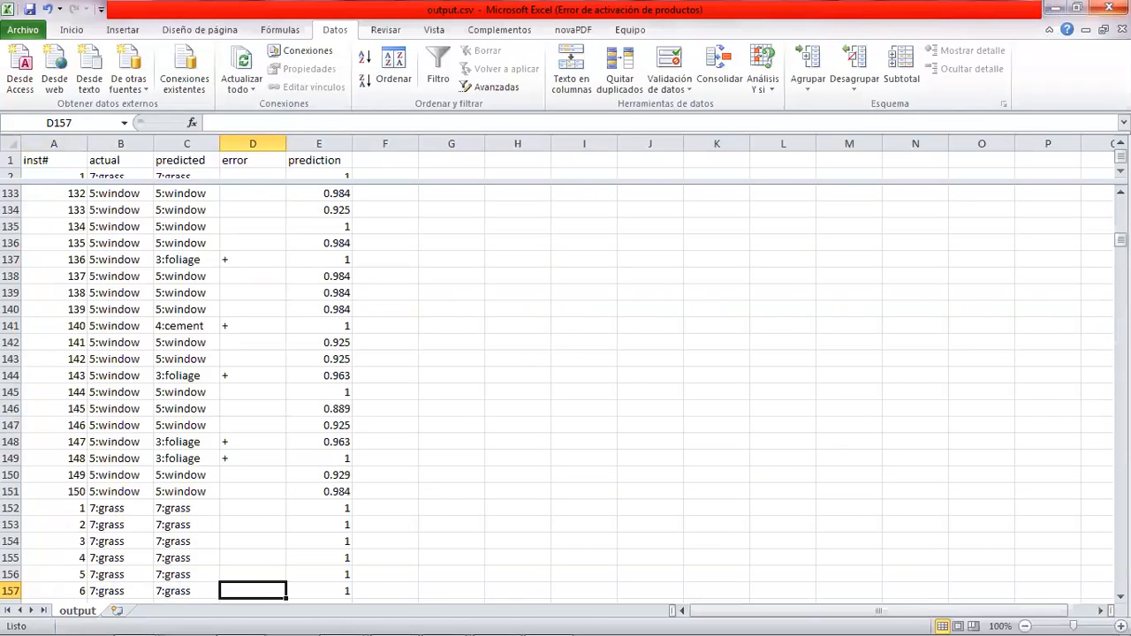
{"action": "left_click", "coordinate": [1110, 8]}
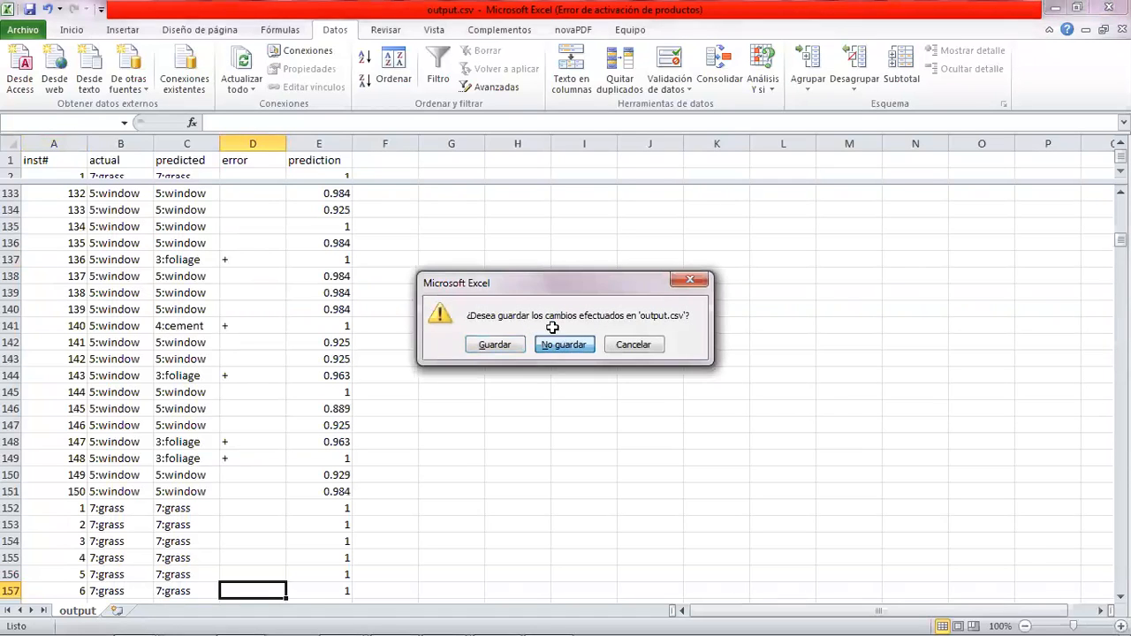
{"action": "left_click", "coordinate": [553, 343]}
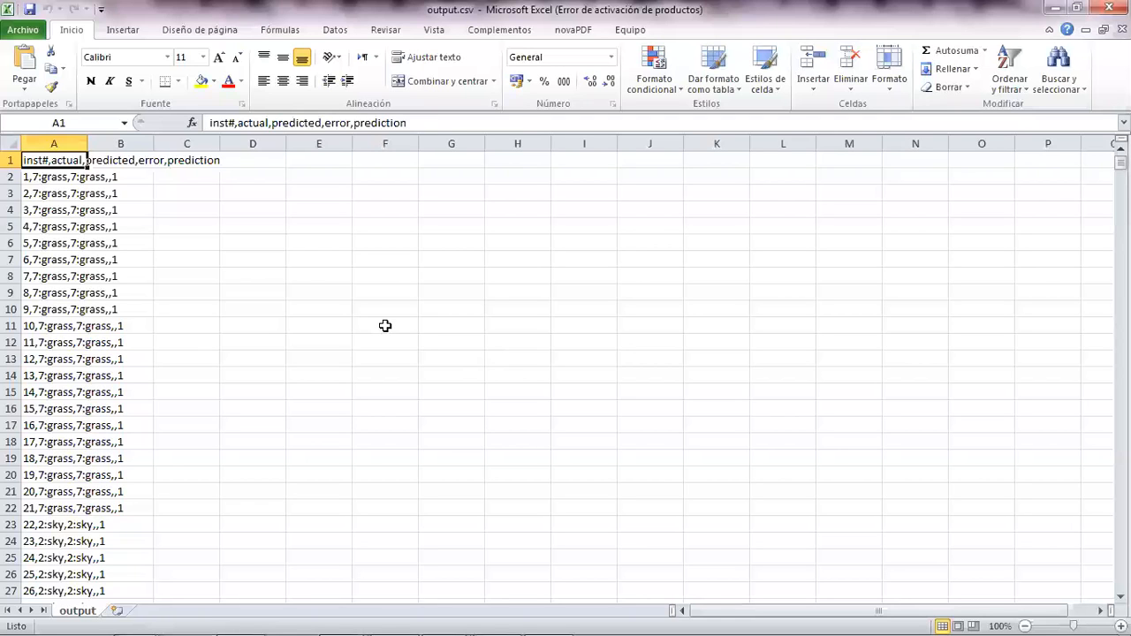
{"action": "left_click", "coordinate": [404, 634]}
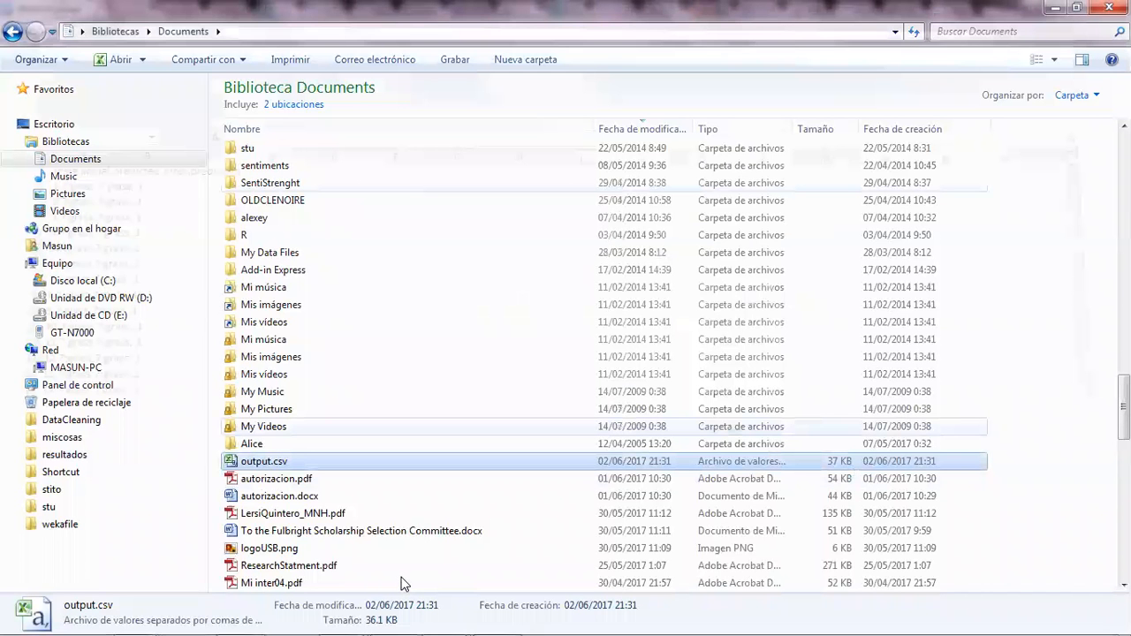
{"action": "key", "text": "alt+Tab"}
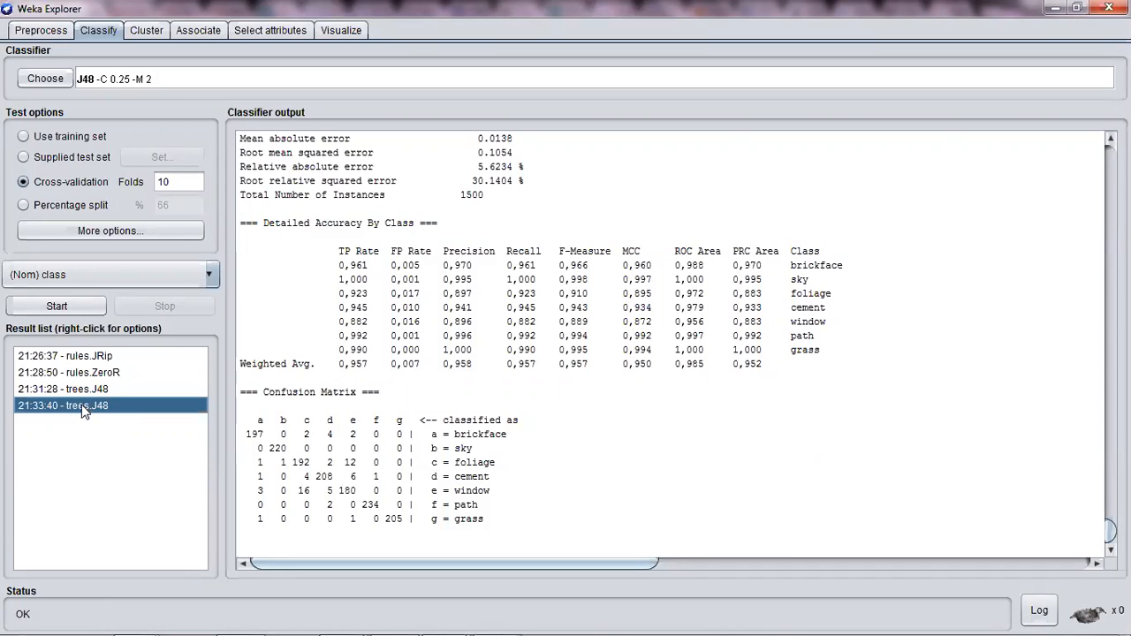
- Try to apply the AddID filter to the dataset in Weka Explorer and undo the filter application
{"action": "left_click", "coordinate": [44, 32]}
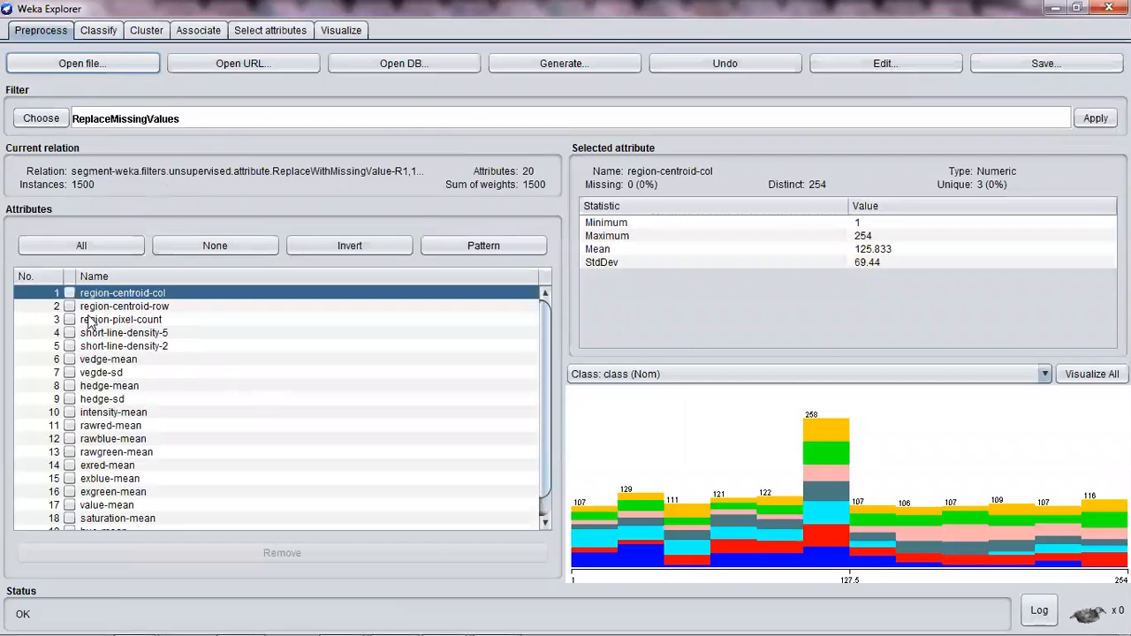
{"action": "left_click", "coordinate": [39, 124]}
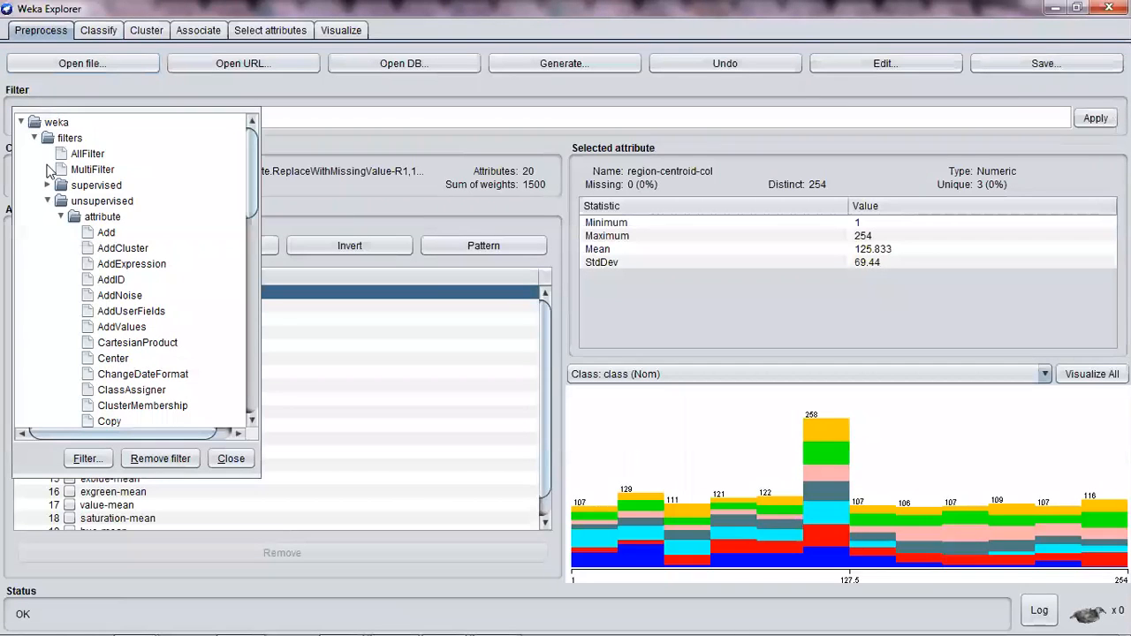
{"action": "left_click", "coordinate": [121, 280]}
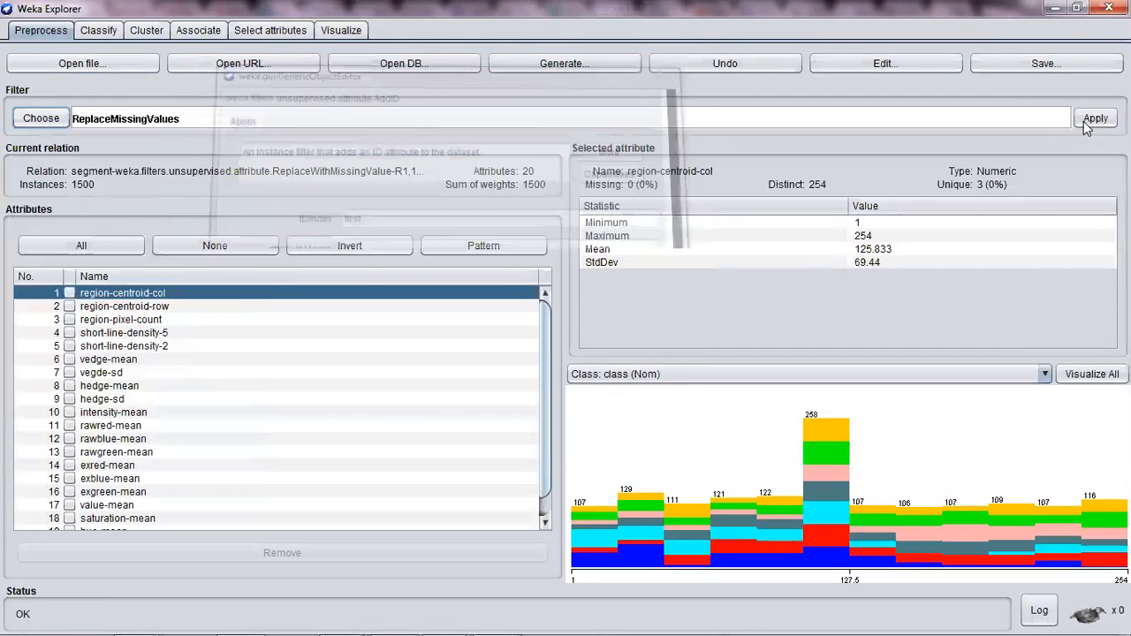
{"action": "left_click", "coordinate": [1086, 123]}
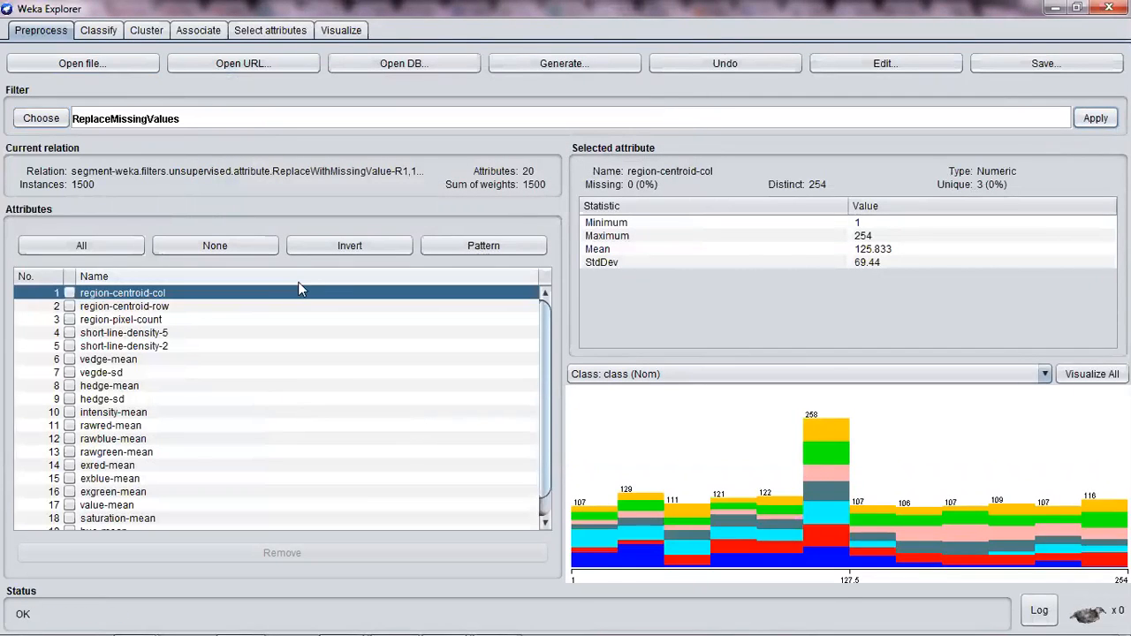
{"action": "left_click", "coordinate": [698, 66]}
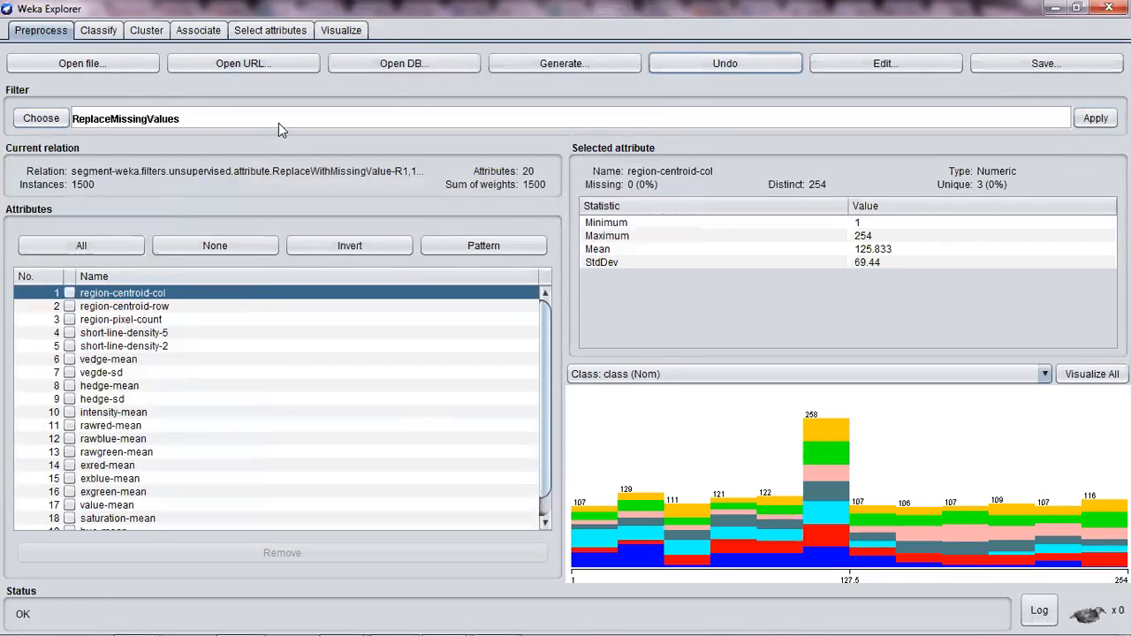
{"action": "left_click", "coordinate": [82, 119]}
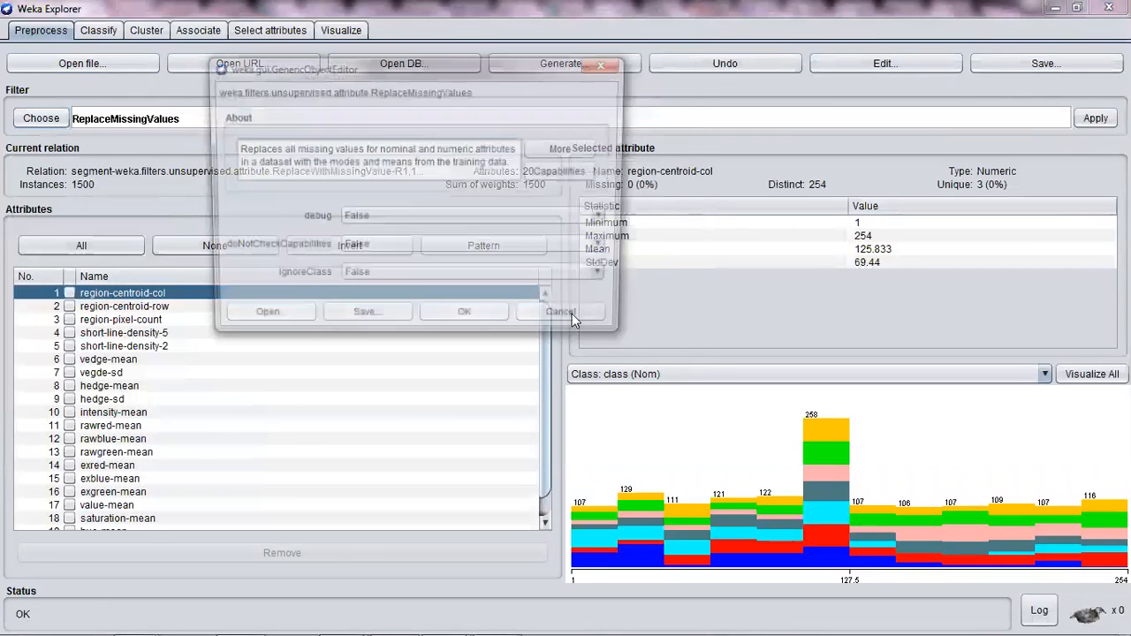
- Add an attribute named ID in first position with the AddID filter and view its statistics
{"action": "left_click", "coordinate": [67, 122]}
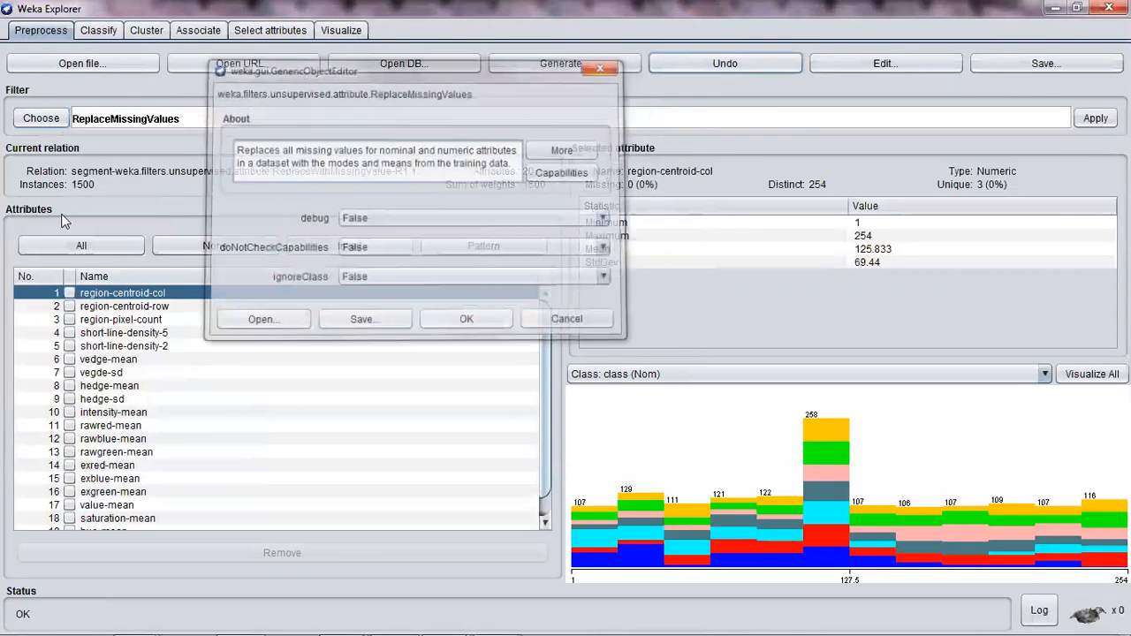
{"action": "left_click", "coordinate": [111, 281]}
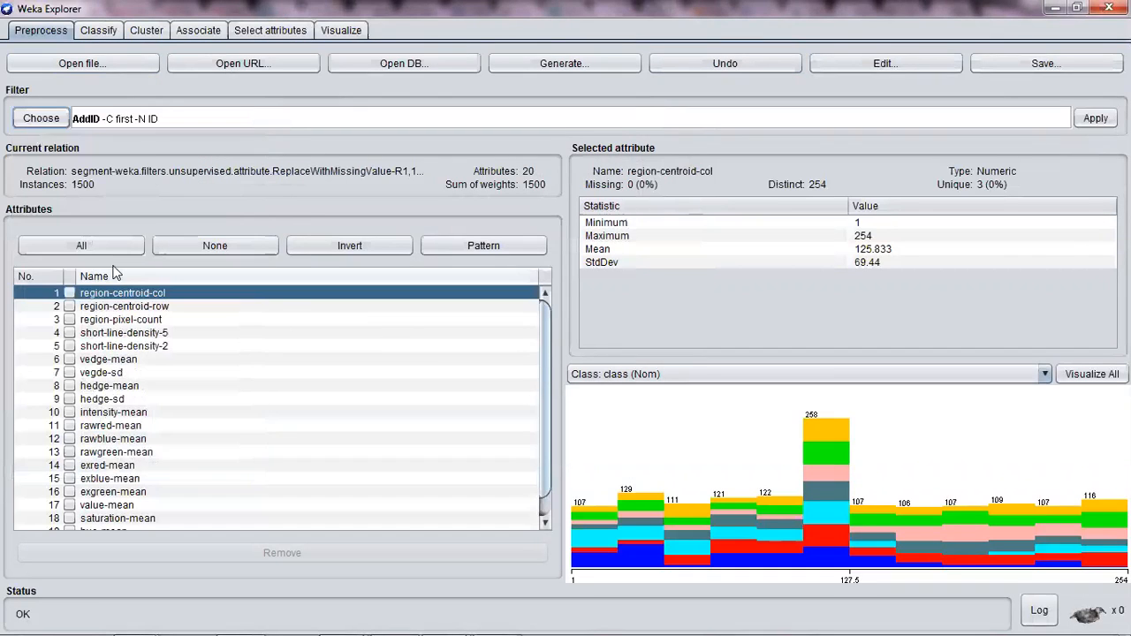
{"action": "left_click", "coordinate": [170, 124]}
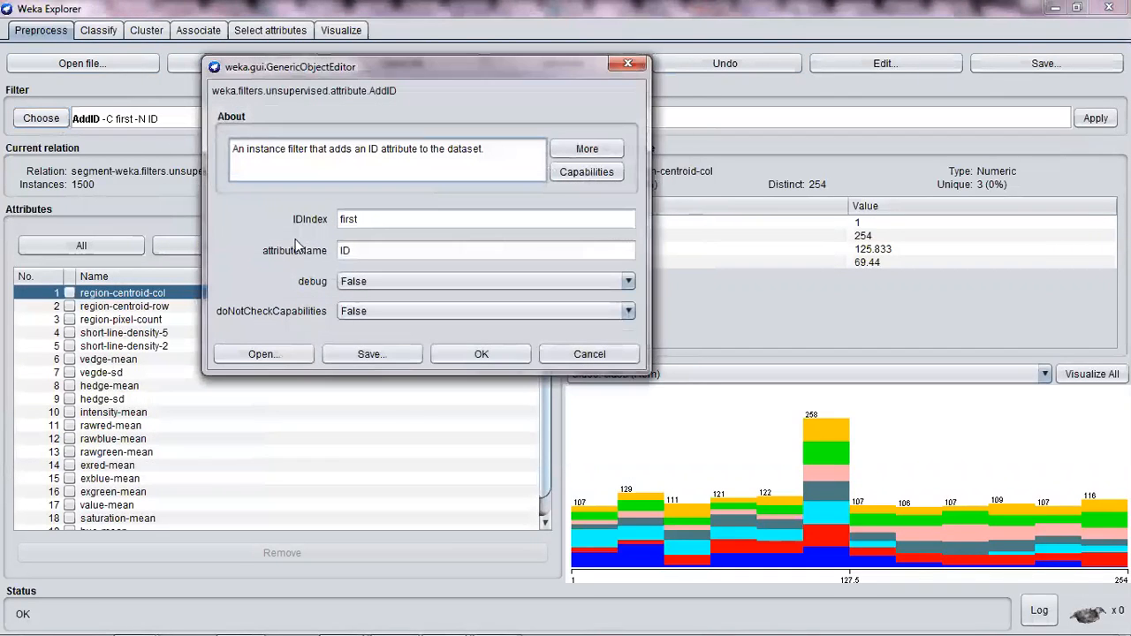
{"action": "left_click", "coordinate": [472, 359]}
{"action": "left_click", "coordinate": [1094, 120]}
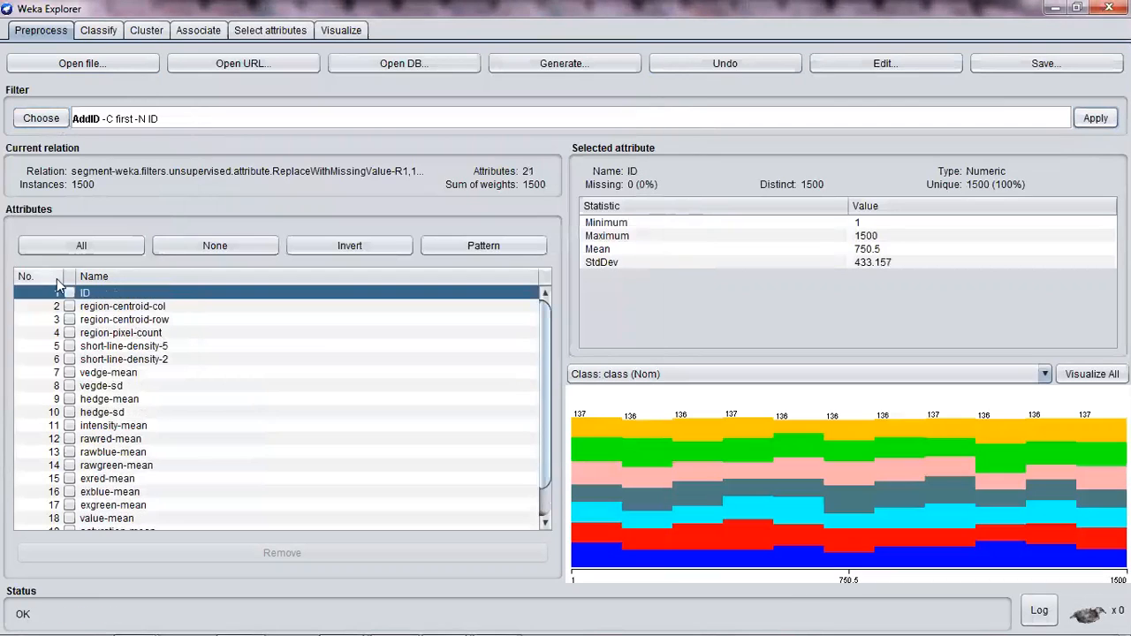
{"action": "left_click", "coordinate": [90, 304]}
{"action": "left_click", "coordinate": [92, 294]}
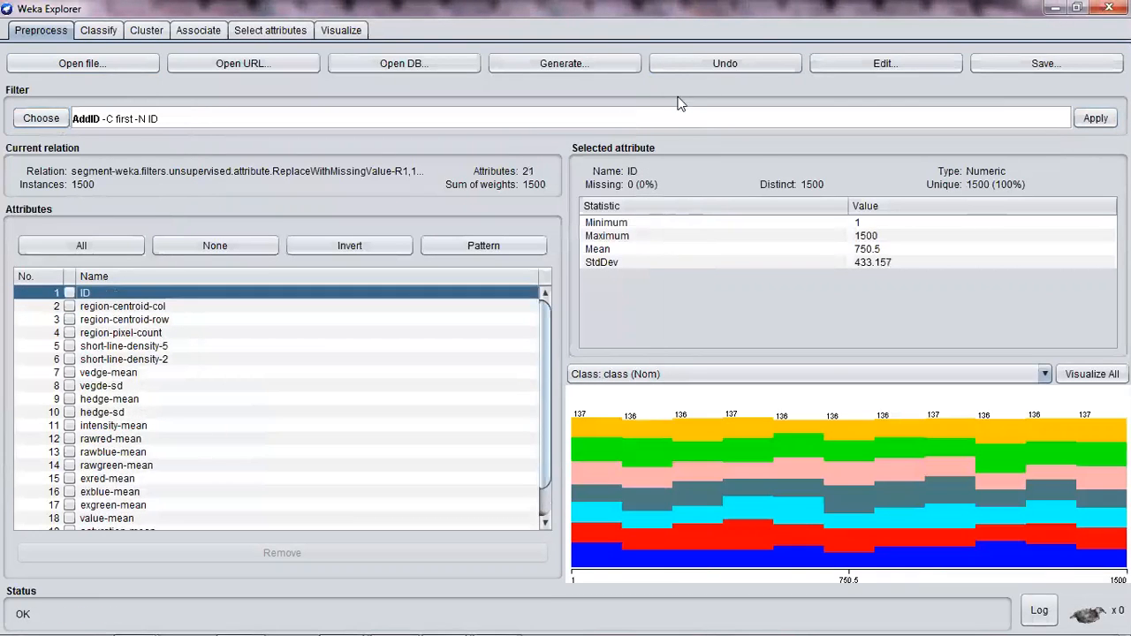
- Check the dataset in the data viewer and remove the ID attribute
{"action": "left_click", "coordinate": [825, 68]}
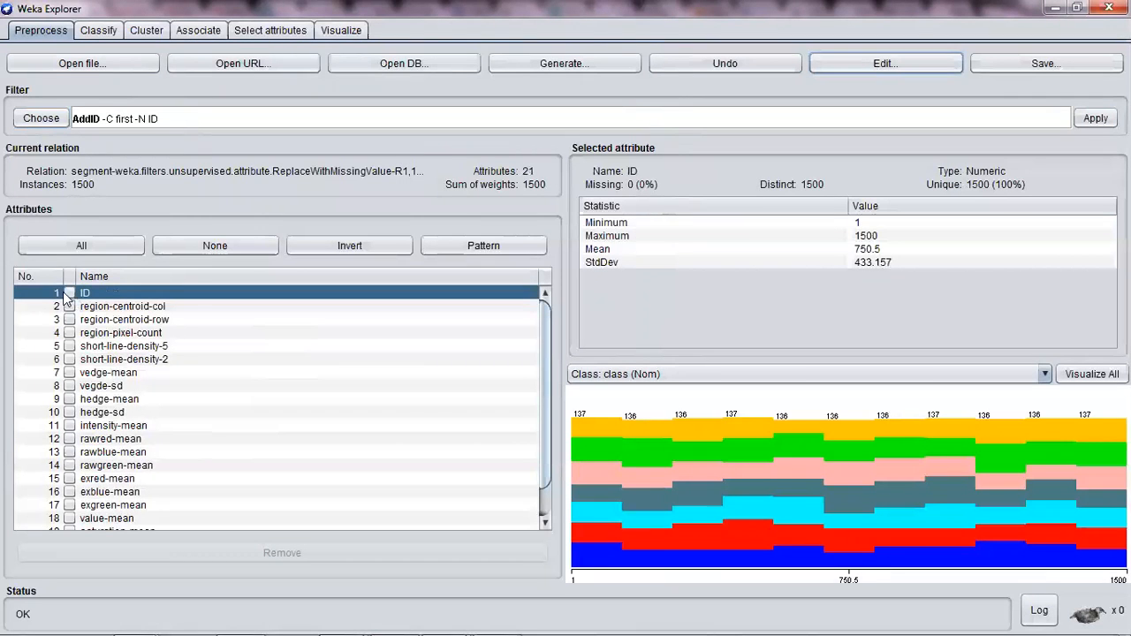
{"action": "left_click", "coordinate": [70, 293]}
{"action": "left_click", "coordinate": [186, 557]}
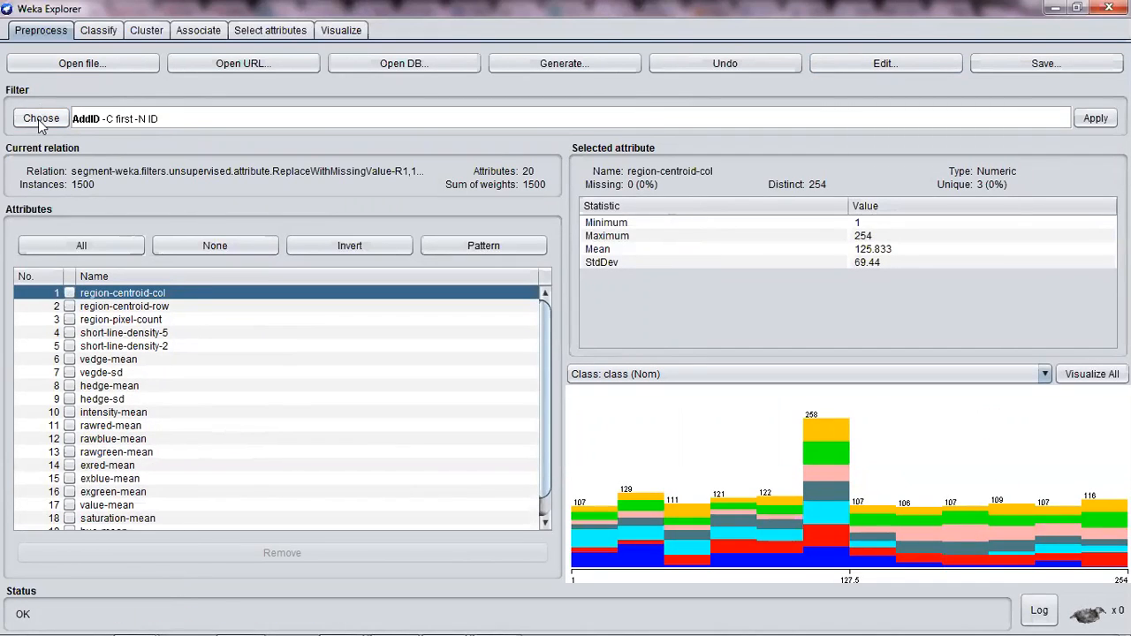
- Examine the first instance's values across all attributes, from region-centroid-col to class, in the data viewer
{"action": "left_click", "coordinate": [820, 64]}
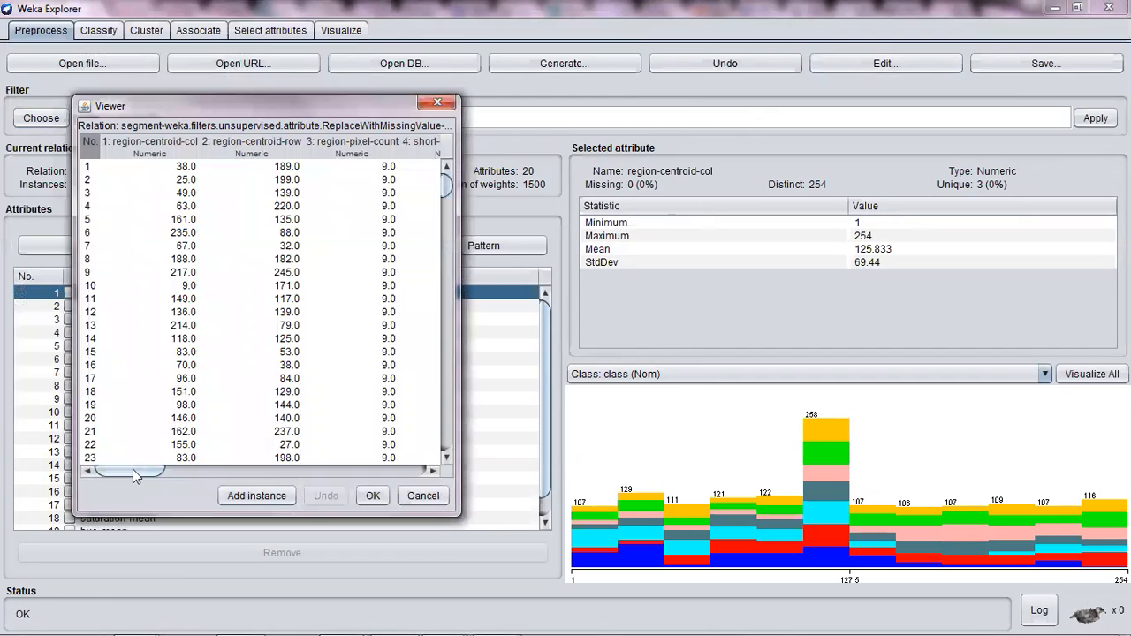
{"action": "left_click", "coordinate": [273, 168]}
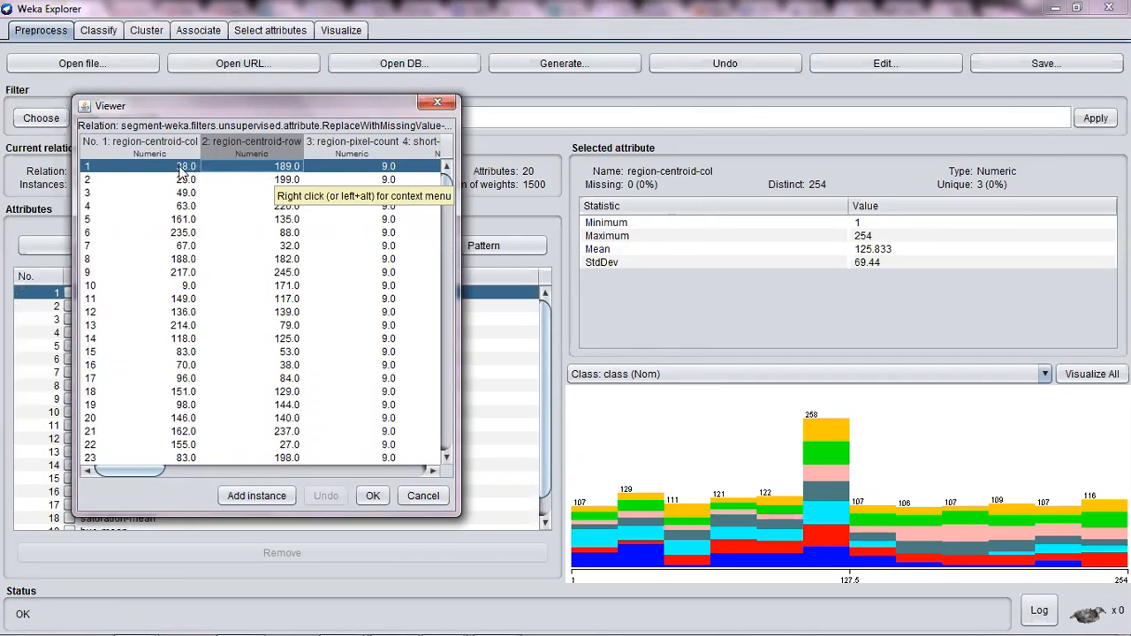
{"action": "left_click_drag", "start_coordinate": [200, 140], "coordinate": [246, 135]}
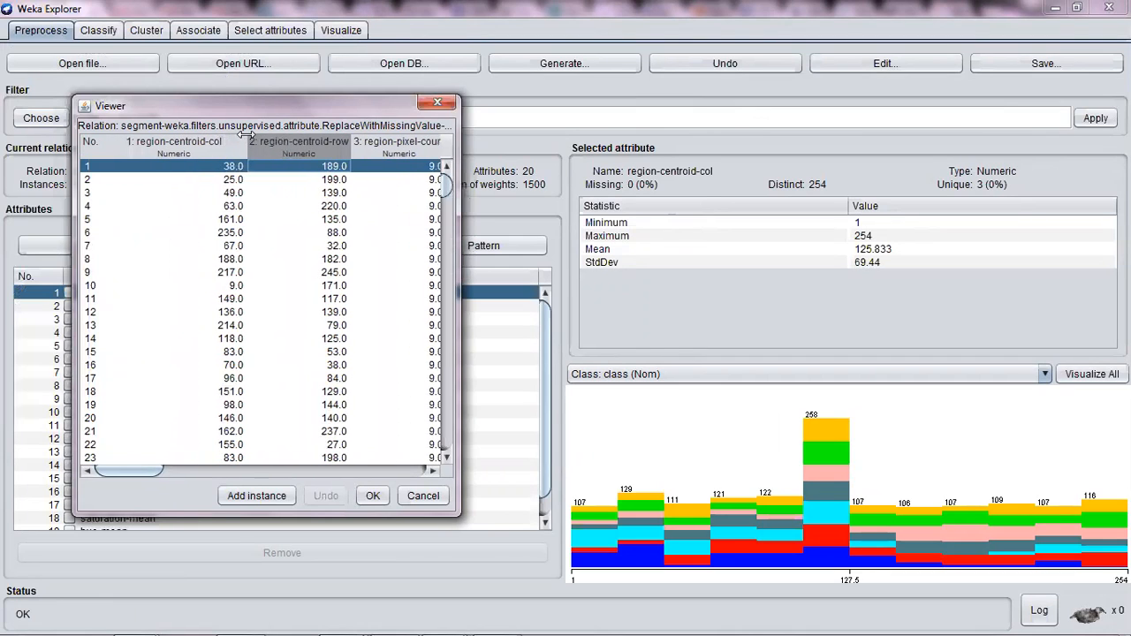
{"action": "left_click", "coordinate": [216, 168]}
{"action": "left_click", "coordinate": [272, 168]}
{"action": "left_click_drag", "start_coordinate": [150, 470], "coordinate": [255, 469]}
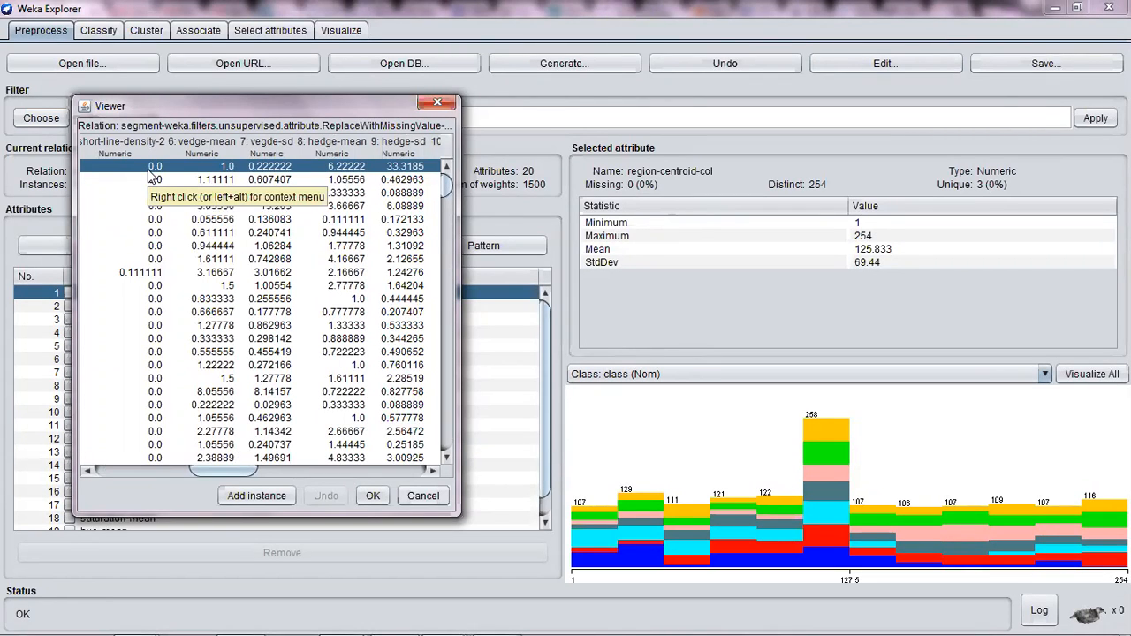
{"action": "left_click_drag", "start_coordinate": [244, 469], "coordinate": [292, 468]}
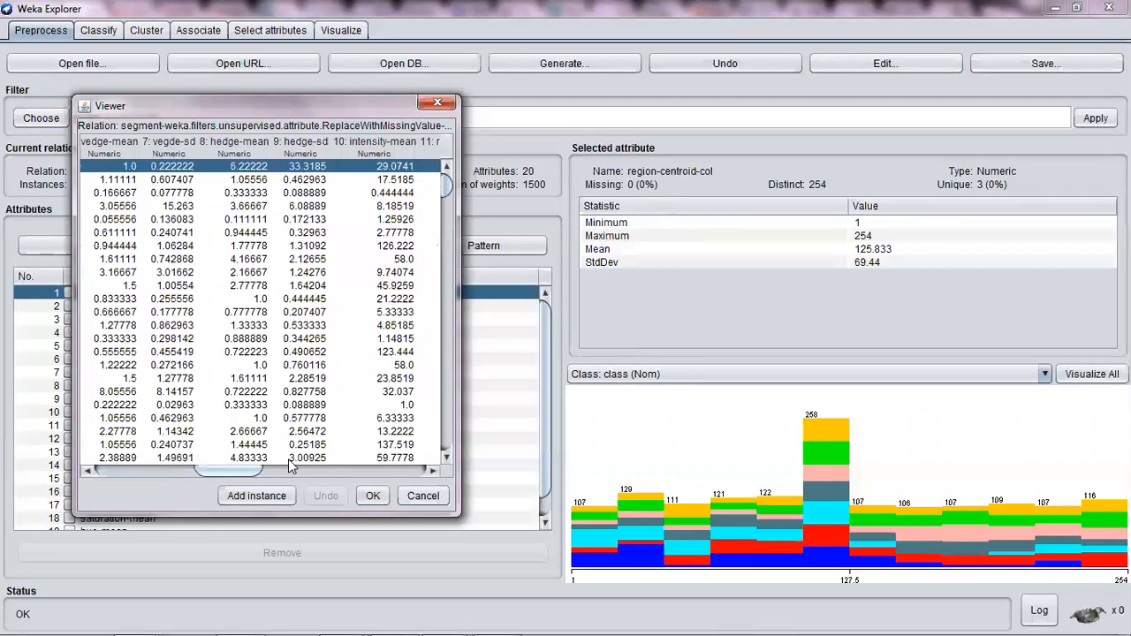
{"action": "left_click", "coordinate": [340, 468]}
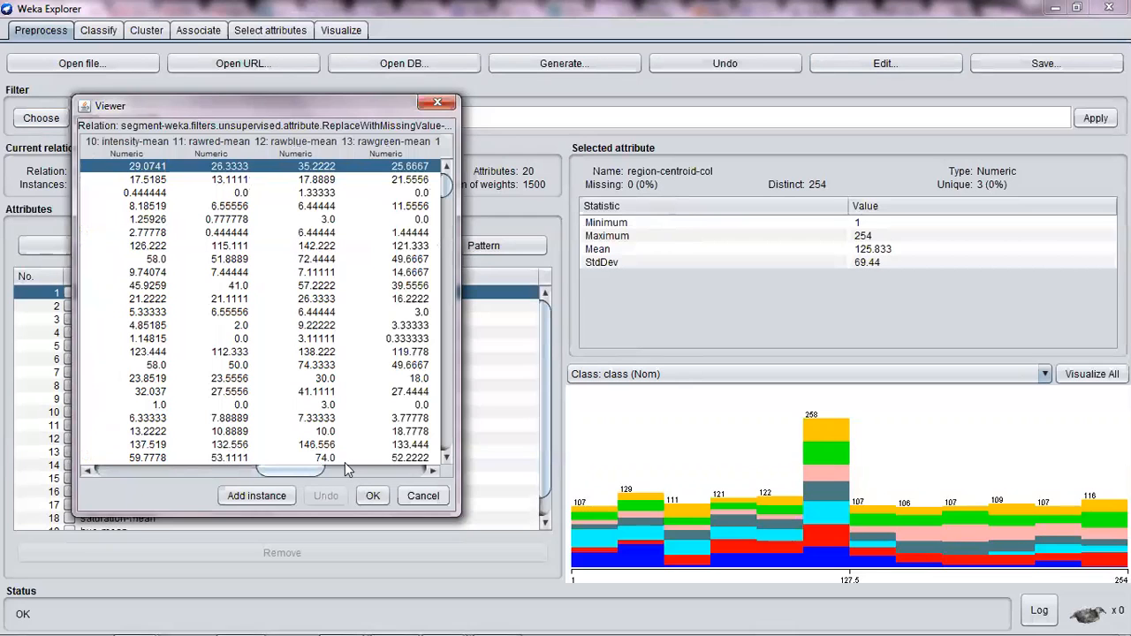
{"action": "left_click", "coordinate": [363, 473]}
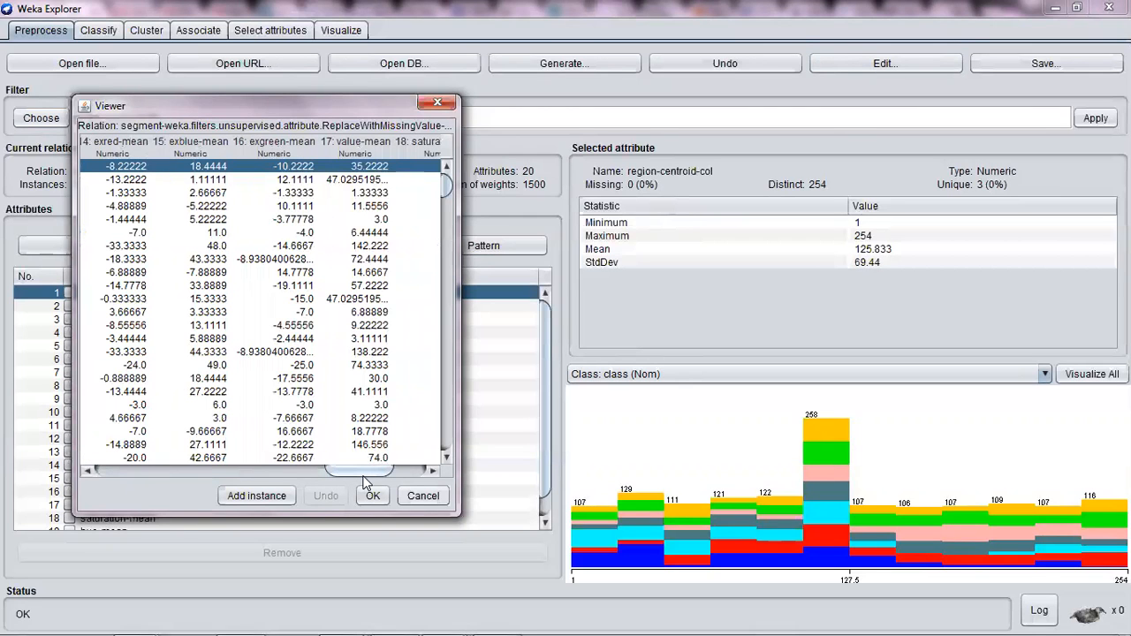
{"action": "left_click_drag", "start_coordinate": [363, 475], "coordinate": [410, 477]}
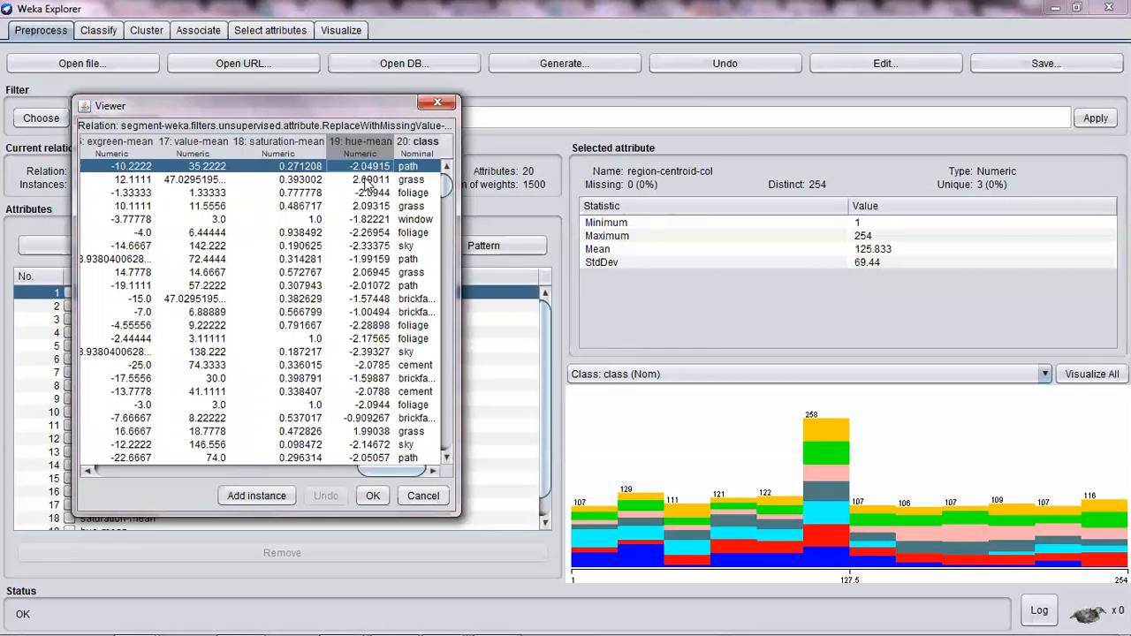
- Inspect the hue-mean and saturation-mean values of instances 2 to 9 and close the data viewer without changes
{"action": "left_click", "coordinate": [368, 181]}
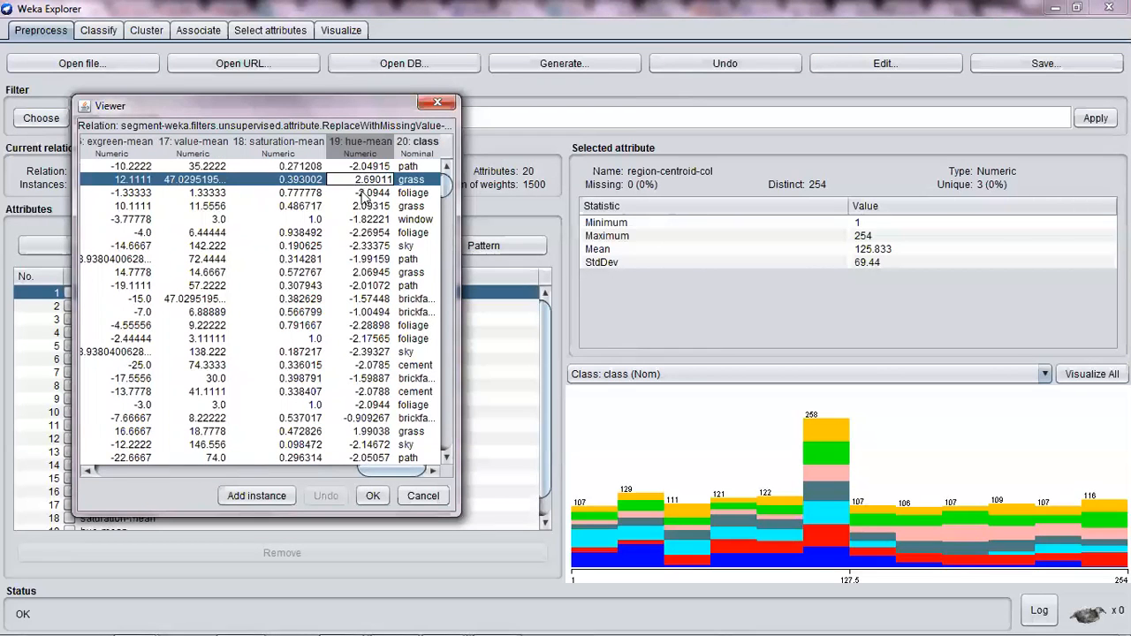
{"action": "left_click", "coordinate": [365, 193]}
{"action": "double_click", "coordinate": [298, 192]}
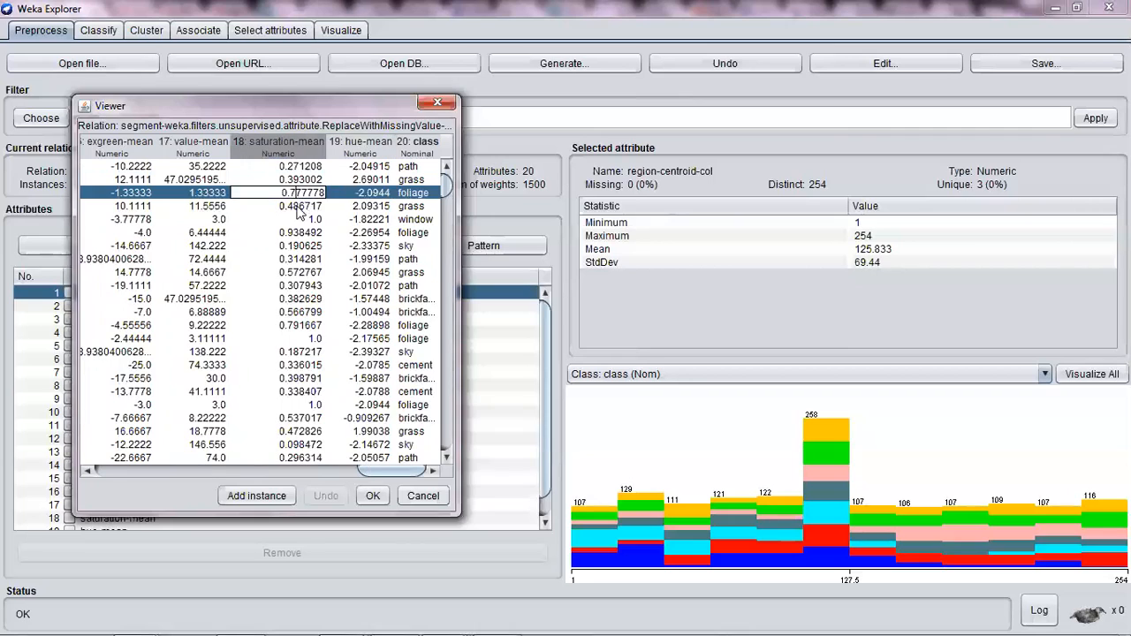
{"action": "double_click", "coordinate": [296, 207]}
{"action": "left_click", "coordinate": [296, 222]}
{"action": "double_click", "coordinate": [297, 232]}
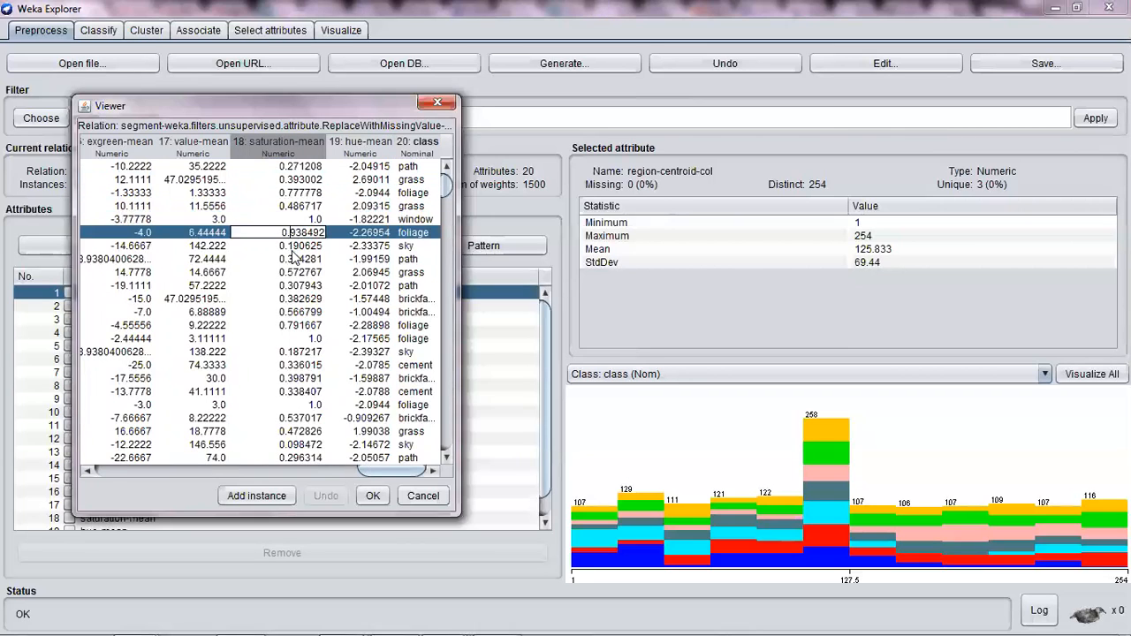
{"action": "left_click", "coordinate": [296, 259]}
{"action": "double_click", "coordinate": [297, 272]}
{"action": "left_click", "coordinate": [423, 496]}
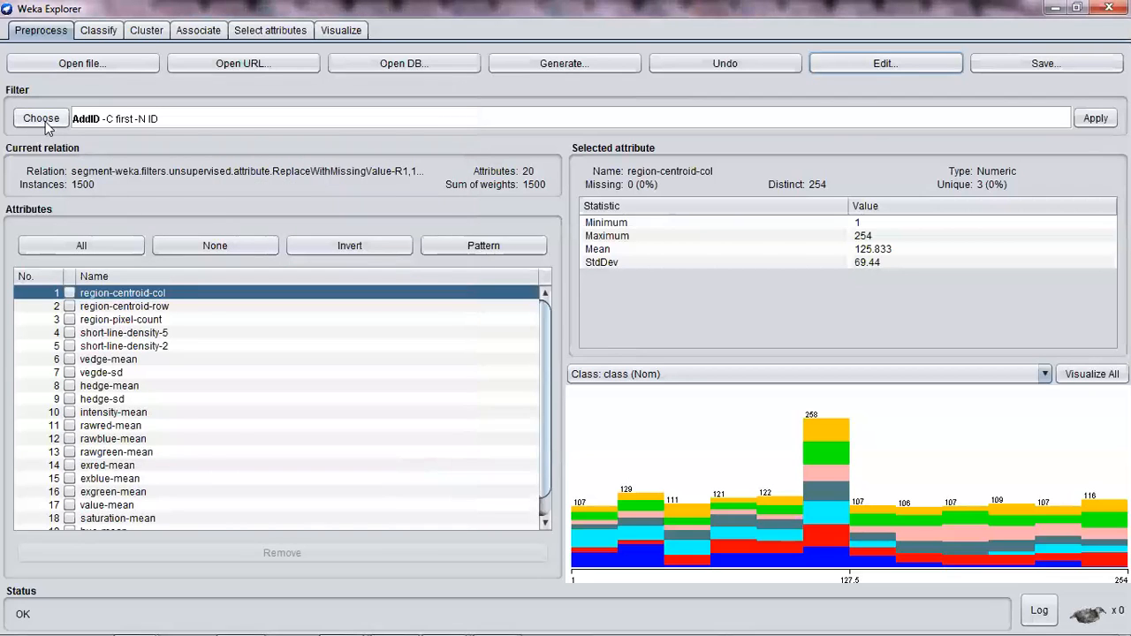
- Select the unsupervised instance filter Normalize and review its LNorm and norm options, leaving them unchanged
{"action": "left_click", "coordinate": [48, 126]}
{"action": "left_click", "coordinate": [61, 218]}
{"action": "left_click", "coordinate": [61, 232]}
{"action": "left_click", "coordinate": [104, 267]}
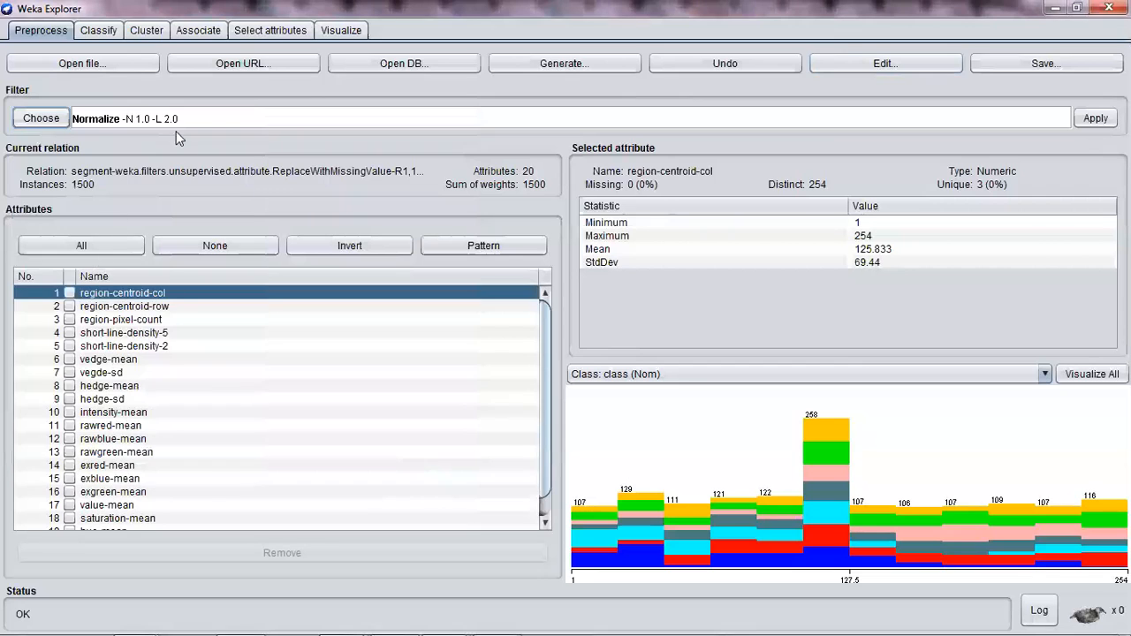
{"action": "left_click", "coordinate": [177, 120]}
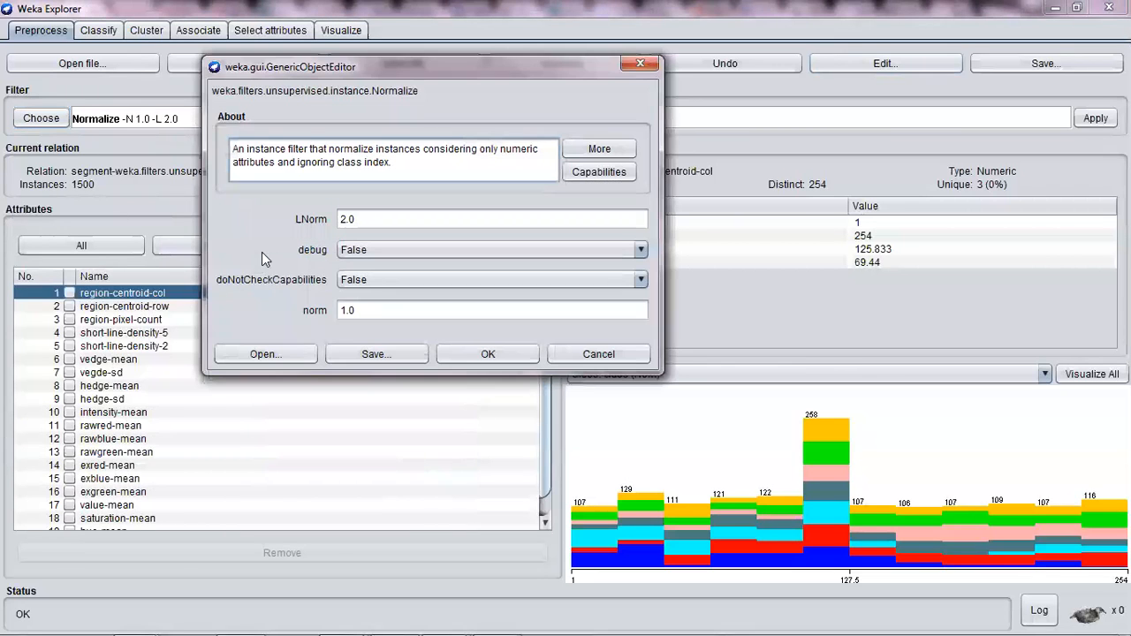
{"action": "left_click", "coordinate": [360, 310]}
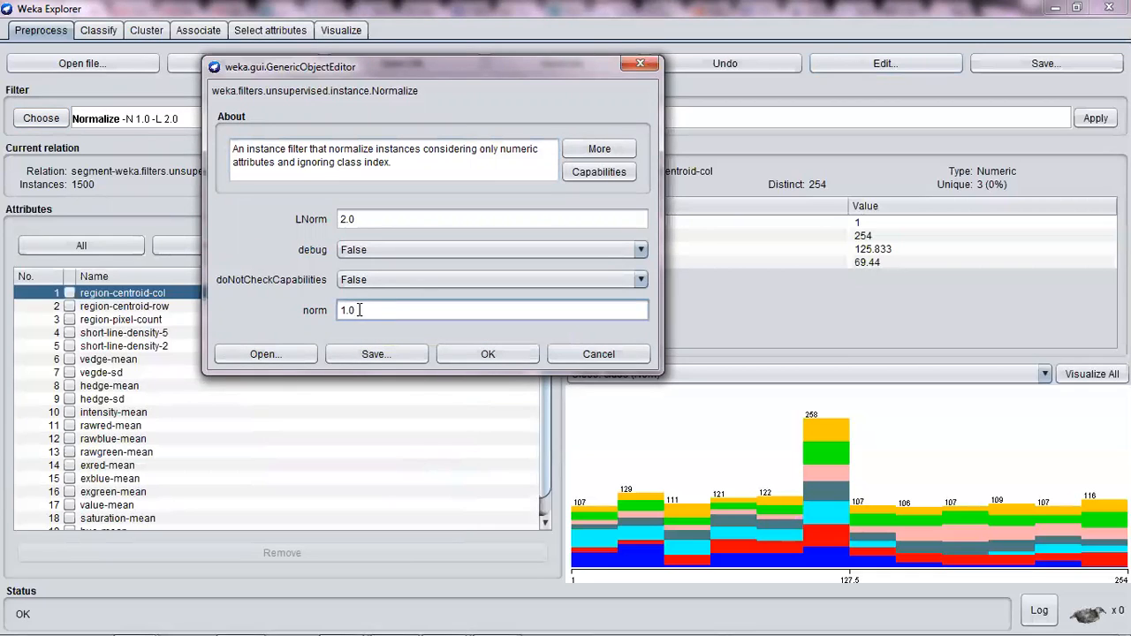
{"action": "left_click", "coordinate": [608, 379]}
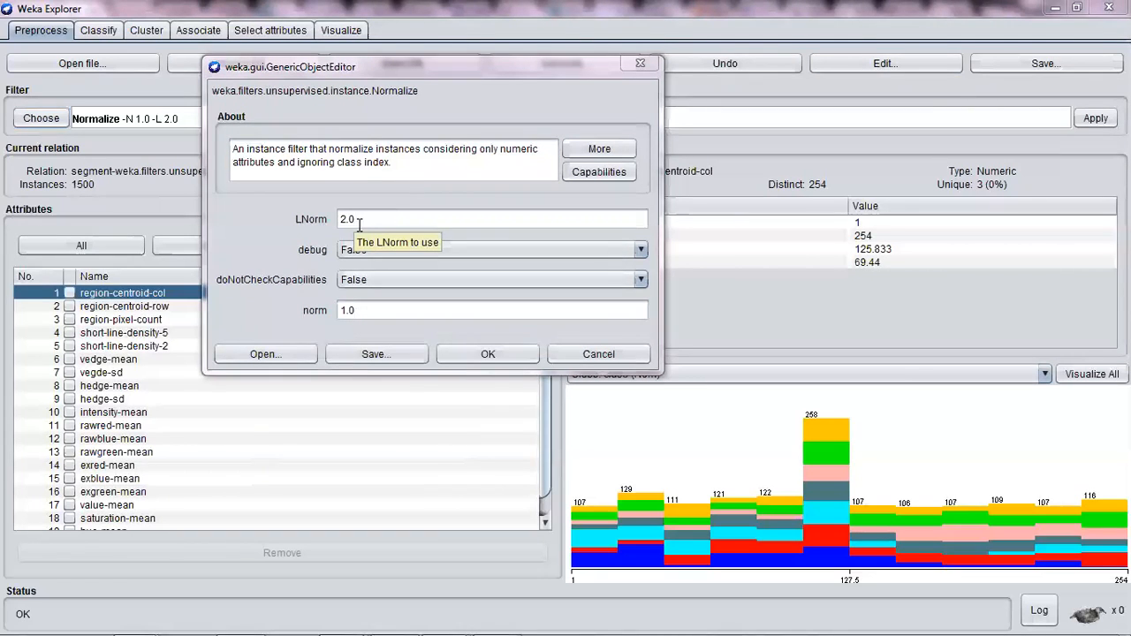
{"action": "left_click", "coordinate": [598, 355]}
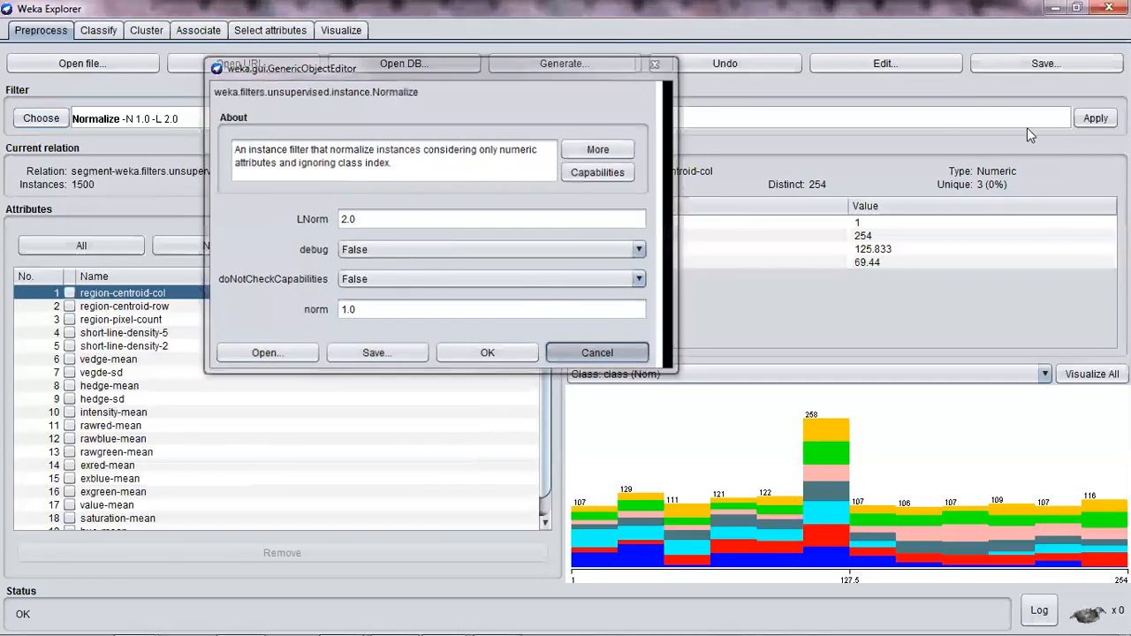
- Add an ID attribute in first position with AddID, check the dataset in the data viewer, and remove the attribute again
{"action": "left_click", "coordinate": [1096, 118]}
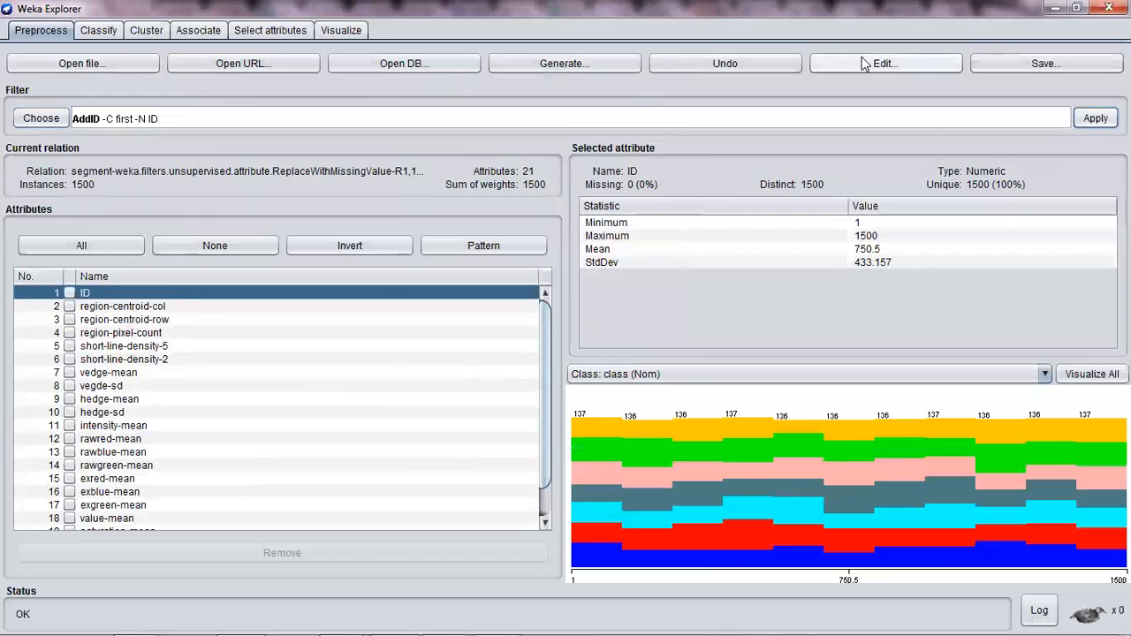
{"action": "left_click", "coordinate": [861, 63]}
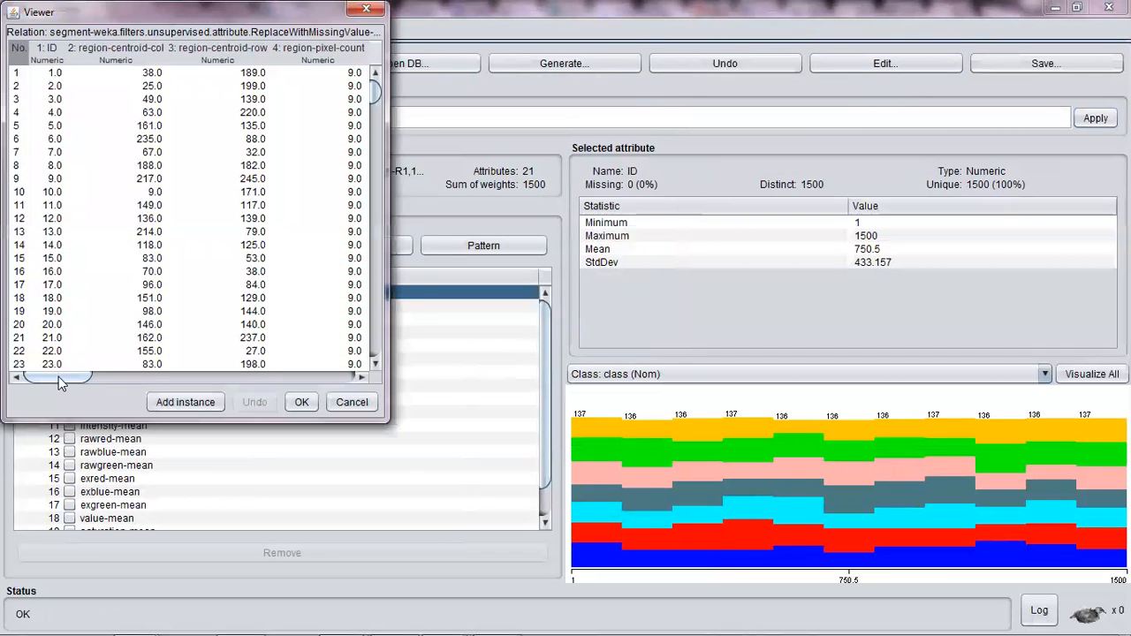
{"action": "left_click", "coordinate": [129, 379]}
{"action": "left_click", "coordinate": [237, 380]}
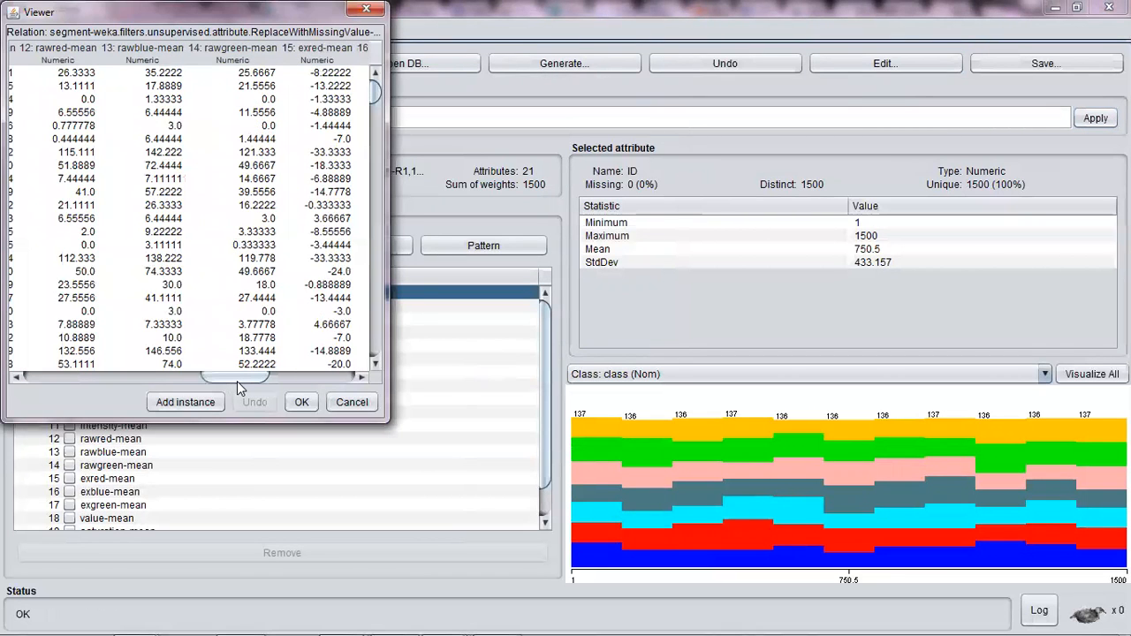
{"action": "left_click_drag", "start_coordinate": [237, 381], "coordinate": [102, 379]}
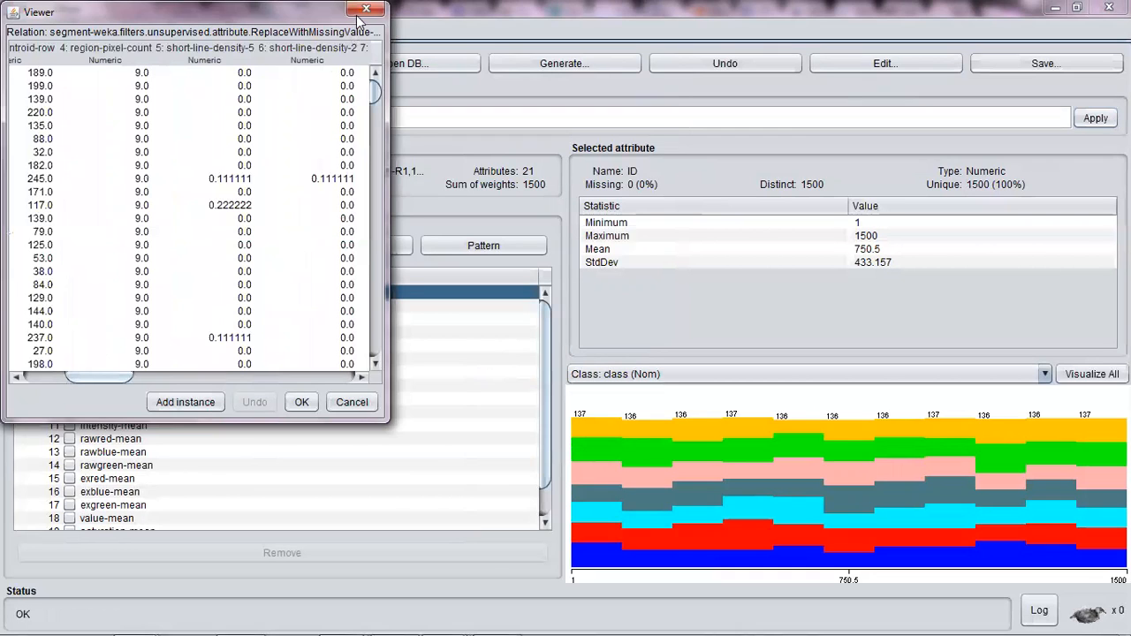
{"action": "key", "text": "alt+F4"}
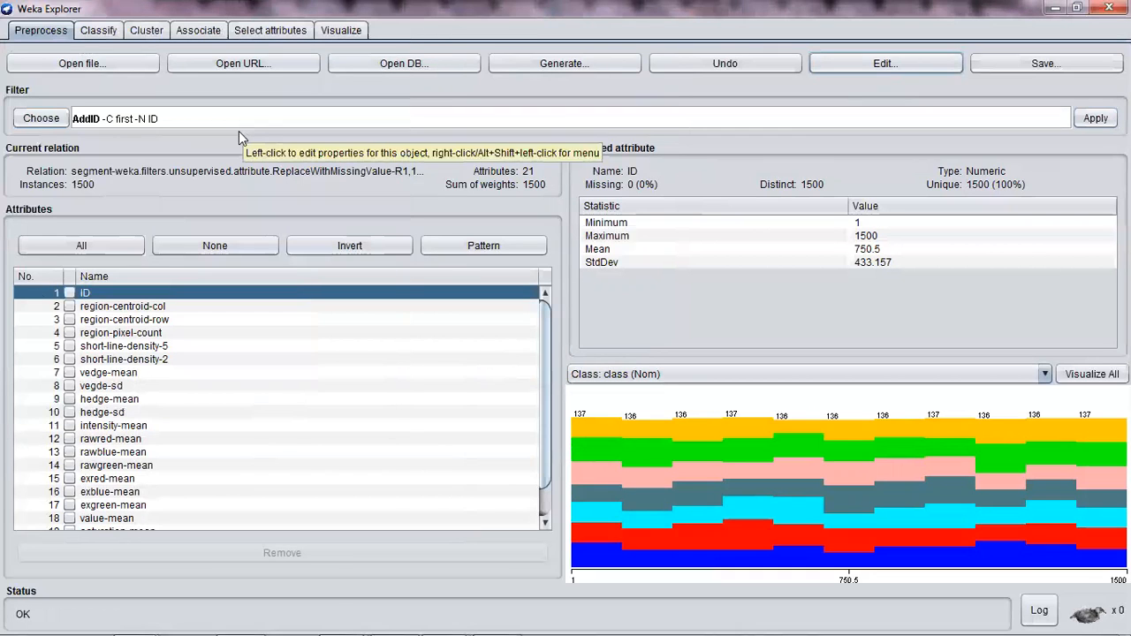
{"action": "left_click", "coordinate": [71, 292]}
{"action": "left_click", "coordinate": [258, 550]}
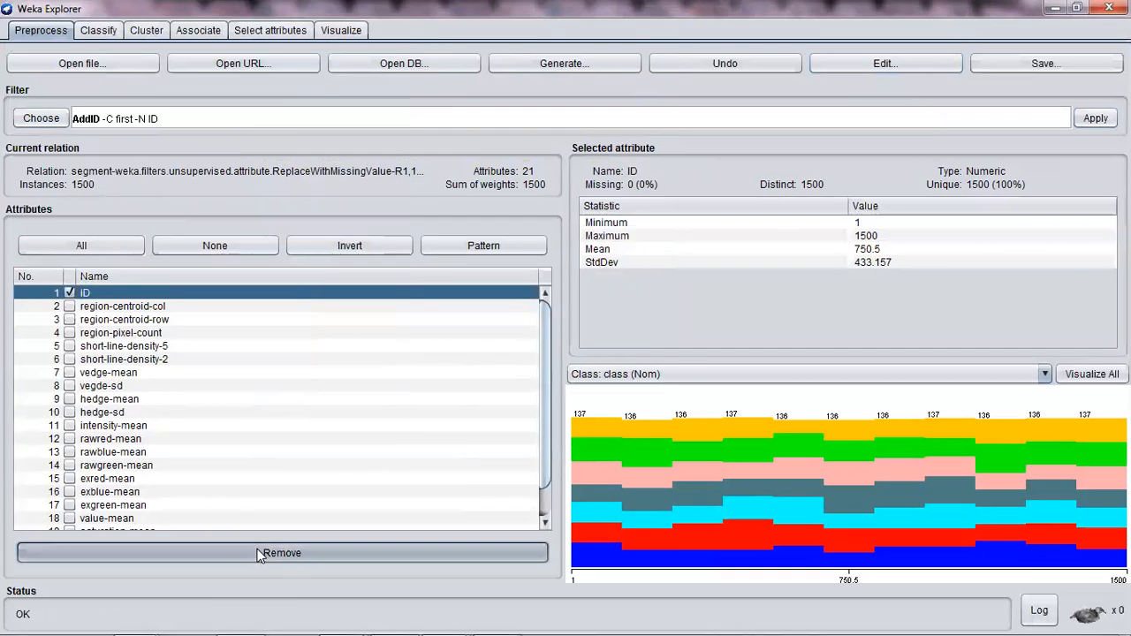
- Apply the unsupervised instance filter Normalize with norm 1.0 and LNorm 2.0 to the dataset
{"action": "left_click", "coordinate": [41, 121]}
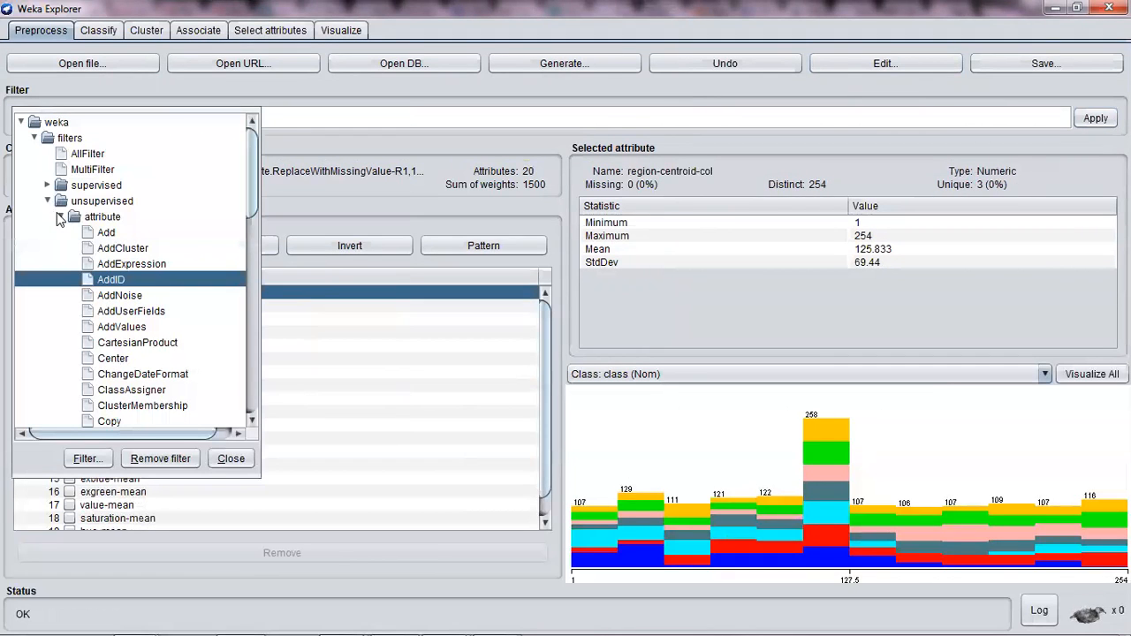
{"action": "left_click", "coordinate": [60, 216]}
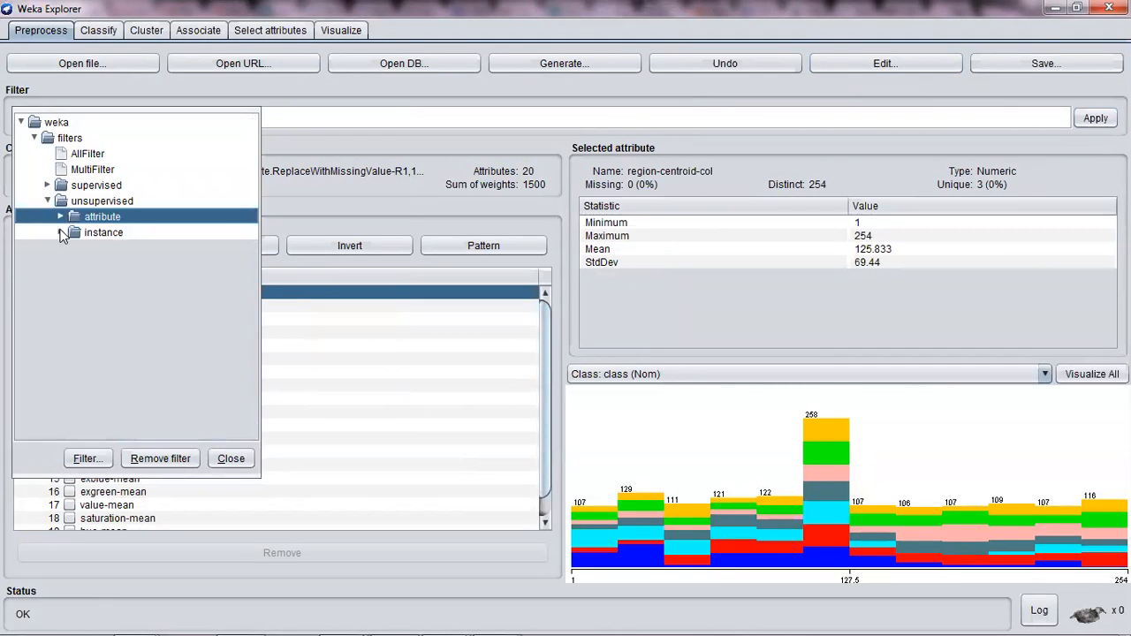
{"action": "left_click", "coordinate": [60, 232]}
{"action": "left_click", "coordinate": [118, 265]}
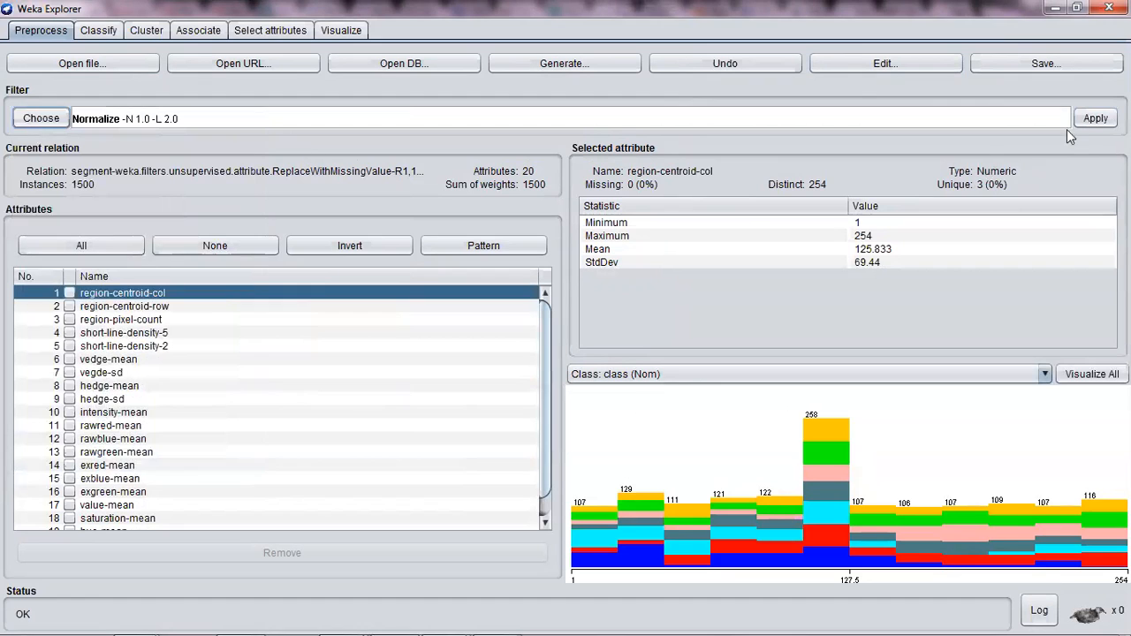
{"action": "left_click", "coordinate": [1096, 118]}
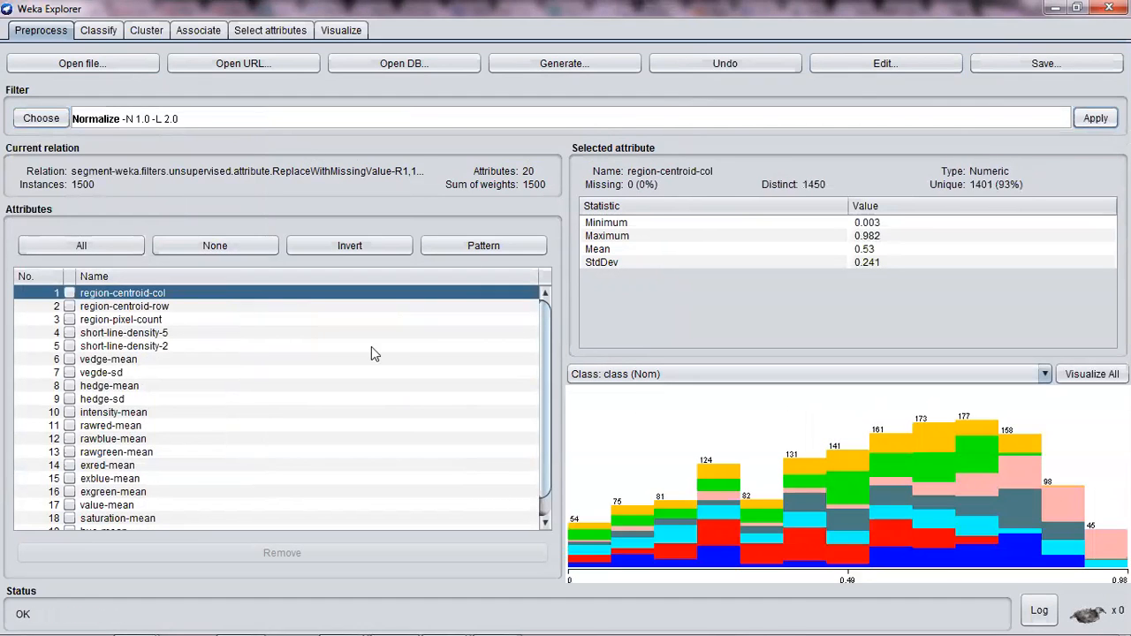
- Examine the normalized instance values from region-centroid-col through class in the data viewer and close it without changes
{"action": "left_click", "coordinate": [856, 71]}
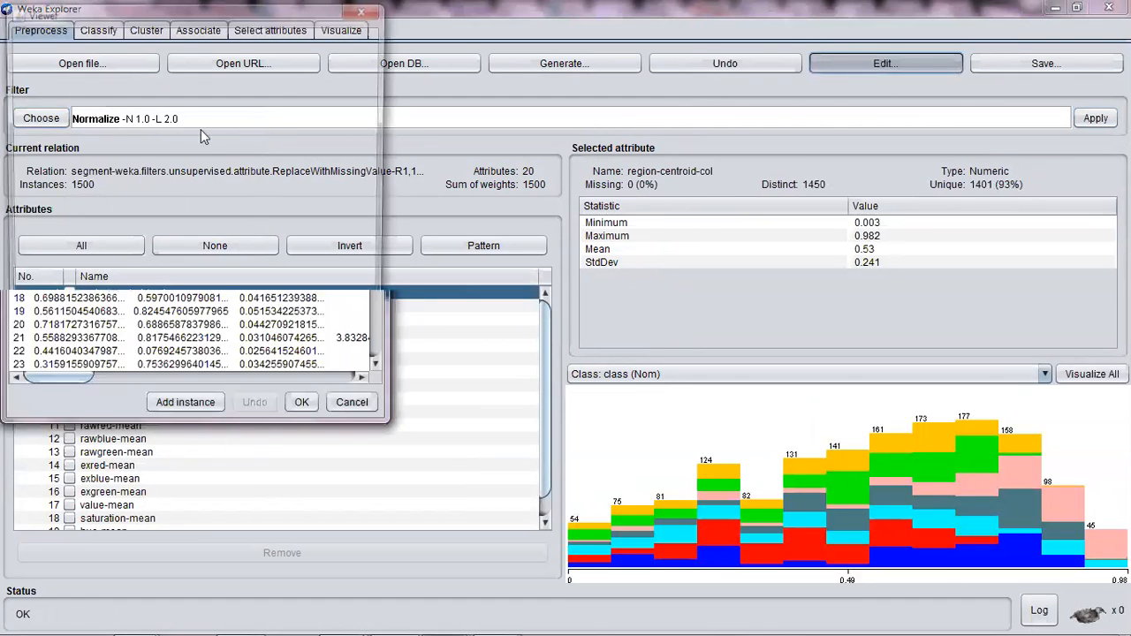
{"action": "left_click", "coordinate": [173, 379]}
{"action": "left_click", "coordinate": [94, 380]}
{"action": "left_click_drag", "start_coordinate": [94, 379], "coordinate": [93, 379]}
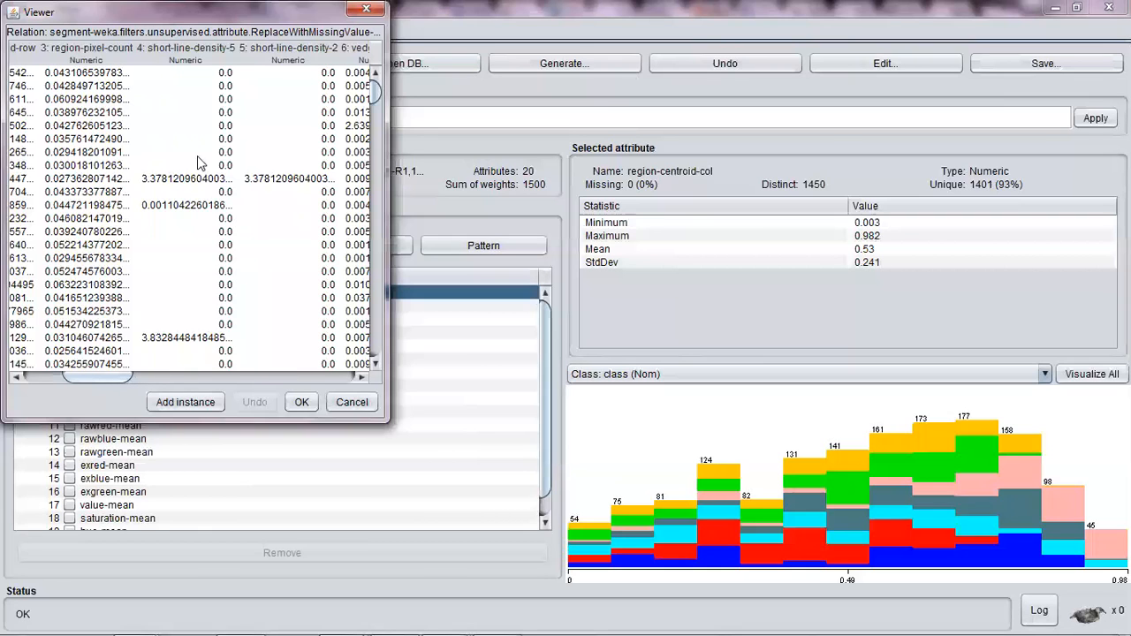
{"action": "left_click", "coordinate": [284, 380]}
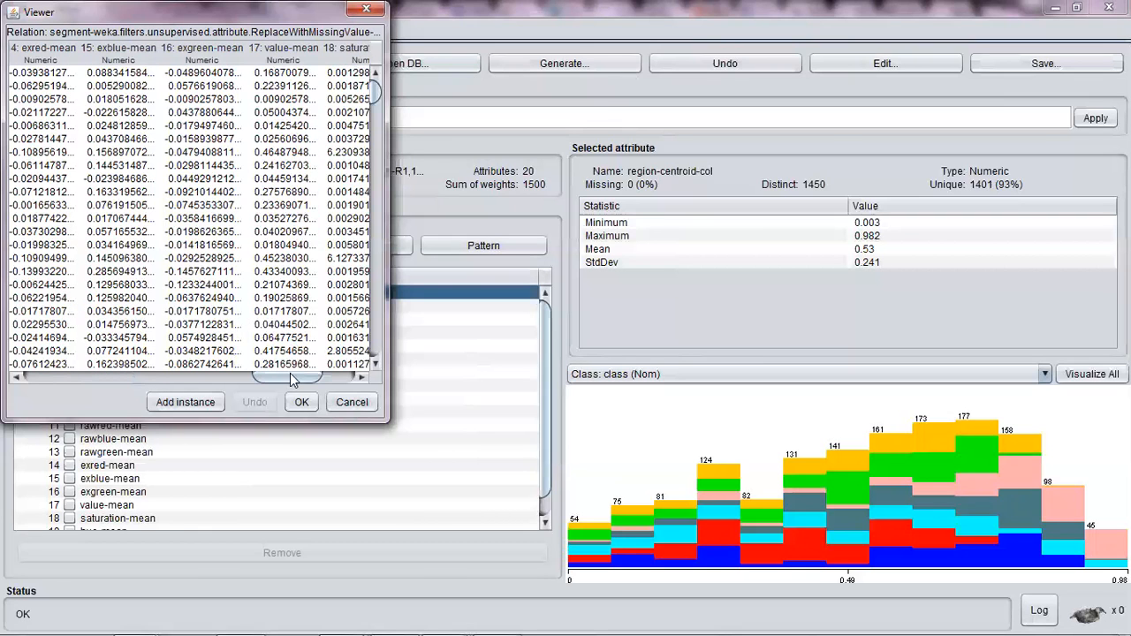
{"action": "left_click", "coordinate": [336, 382]}
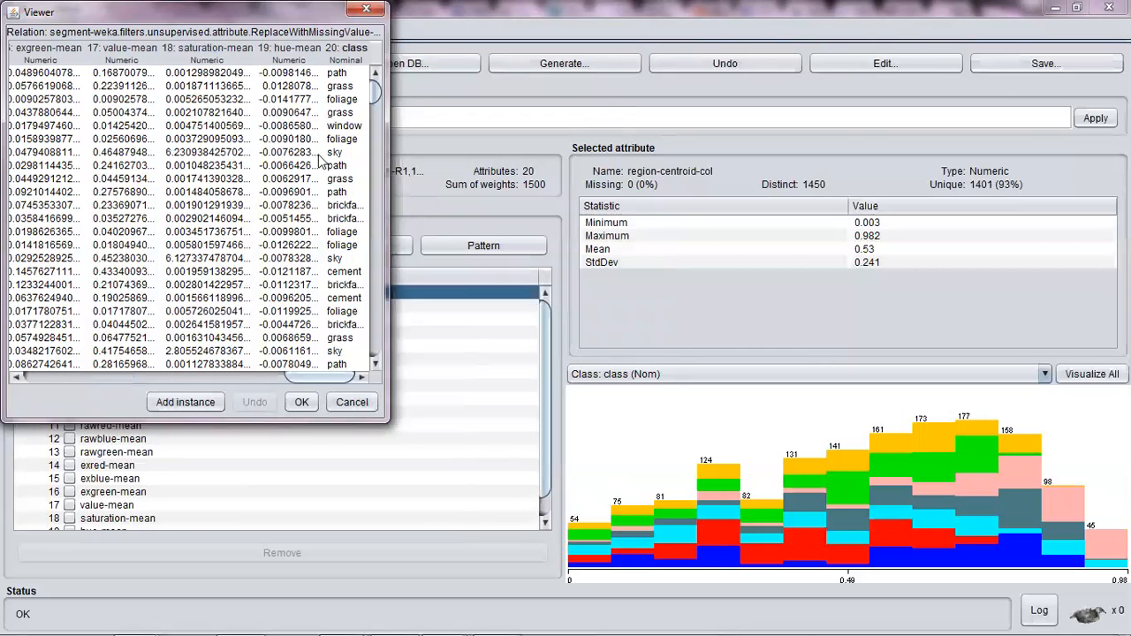
{"action": "left_click", "coordinate": [357, 11]}
{"action": "left_click", "coordinate": [354, 402]}
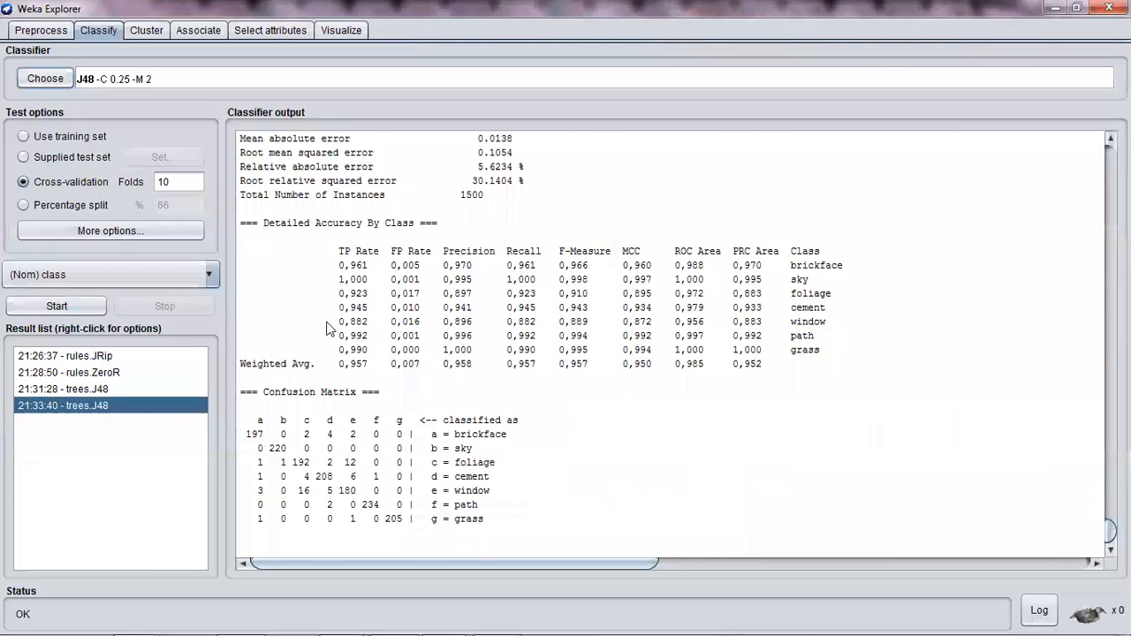
- Run J48 with 10-fold cross-validation on the normalized data and view its accuracy summary
{"action": "scroll", "coordinate": [327, 327], "scroll_direction": "up", "scroll_amount": 3}
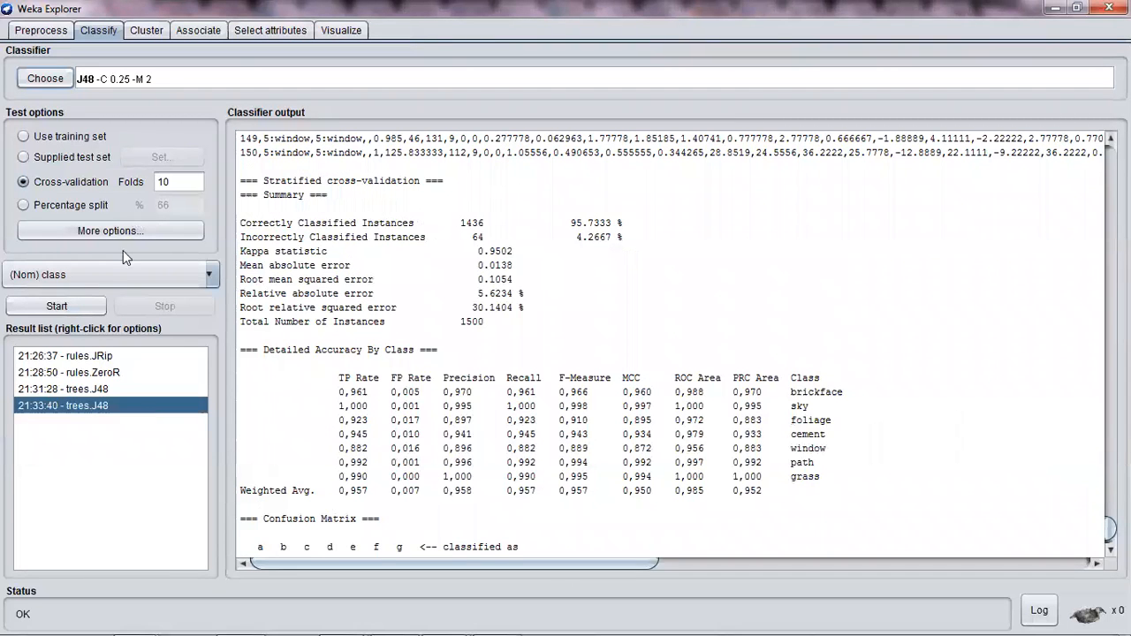
{"action": "left_click", "coordinate": [78, 304]}
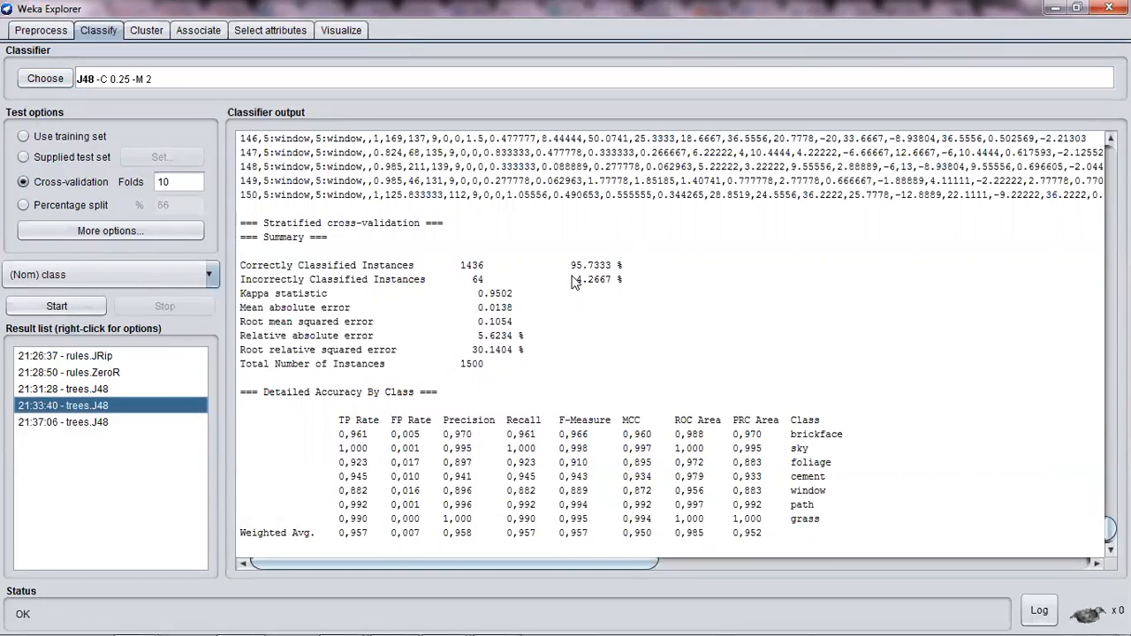
{"action": "left_click", "coordinate": [87, 422]}
{"action": "scroll", "coordinate": [587, 329], "scroll_direction": "up", "scroll_amount": 4}
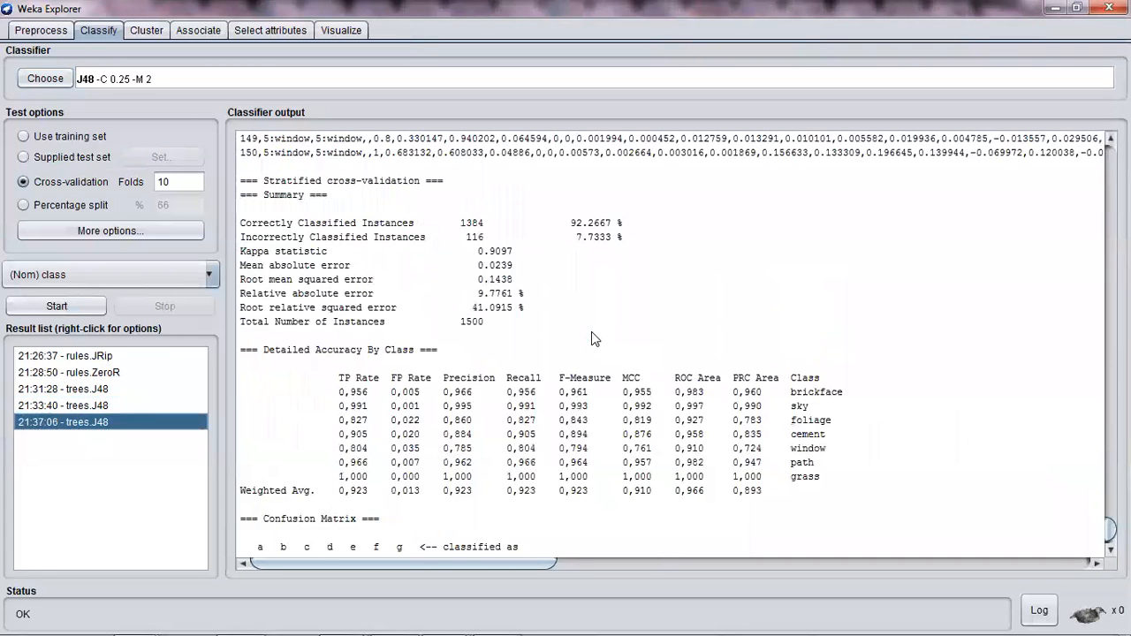
- Undo the Normalize filter and run the lazy IBk classifier with 10-fold cross-validation on the unnormalized data
{"action": "left_click", "coordinate": [50, 32]}
{"action": "left_click", "coordinate": [721, 65]}
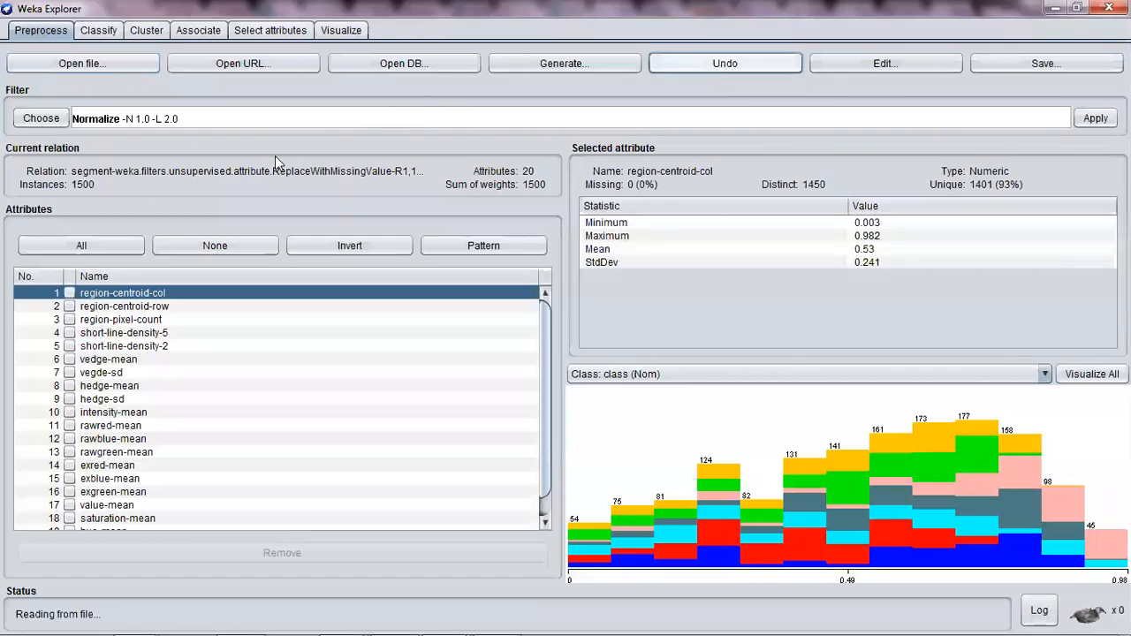
{"action": "left_click", "coordinate": [95, 36]}
{"action": "left_click", "coordinate": [51, 79]}
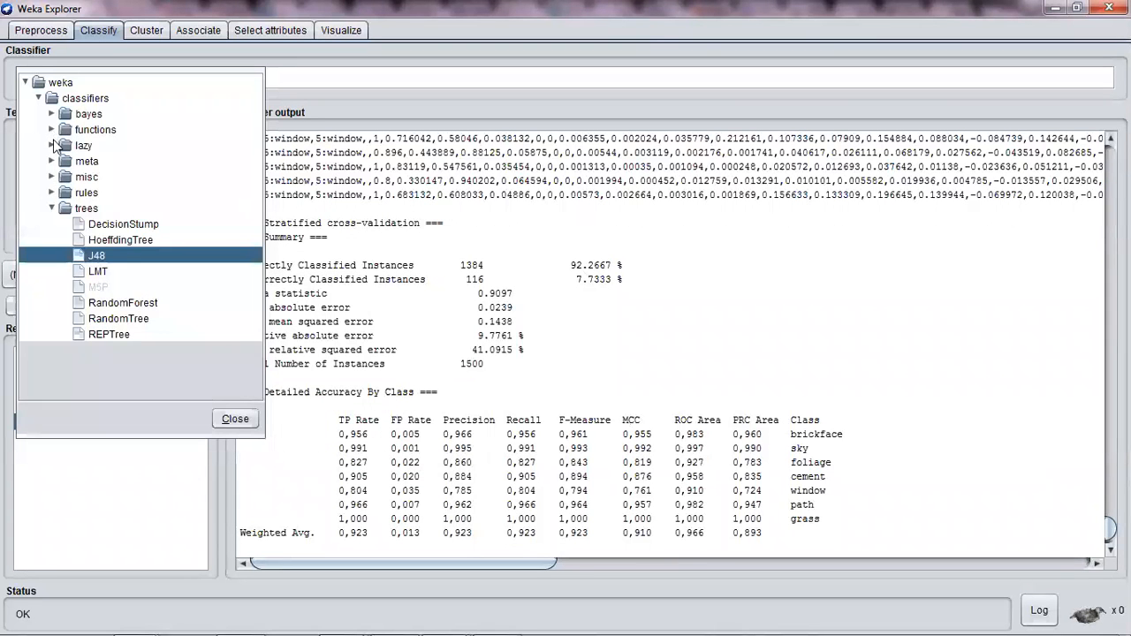
{"action": "left_click", "coordinate": [52, 145]}
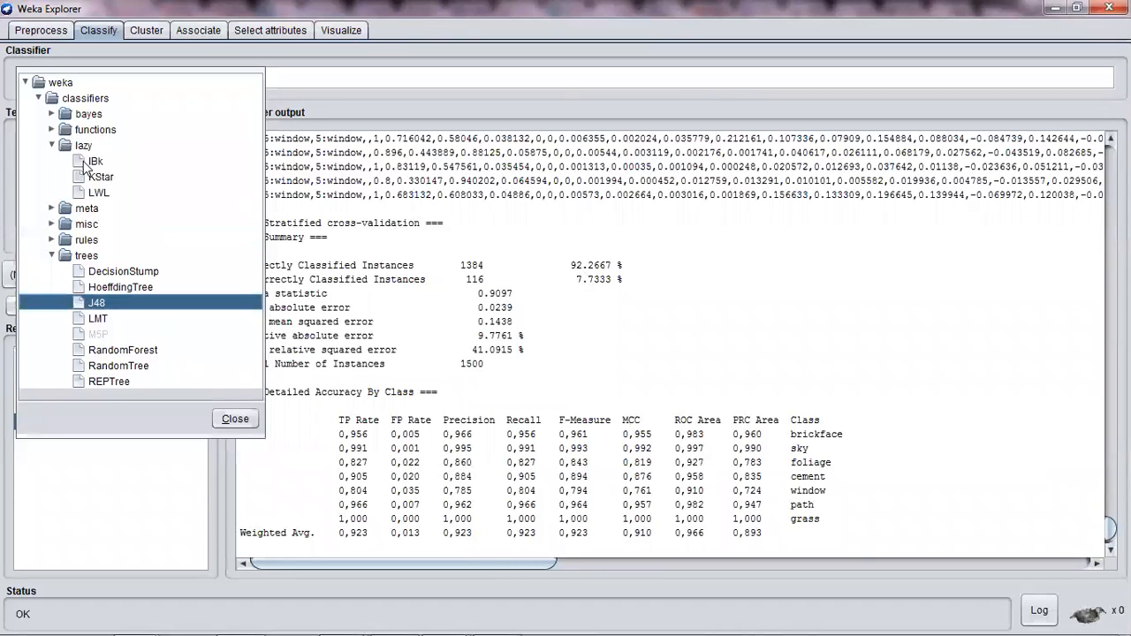
{"action": "left_click", "coordinate": [92, 162]}
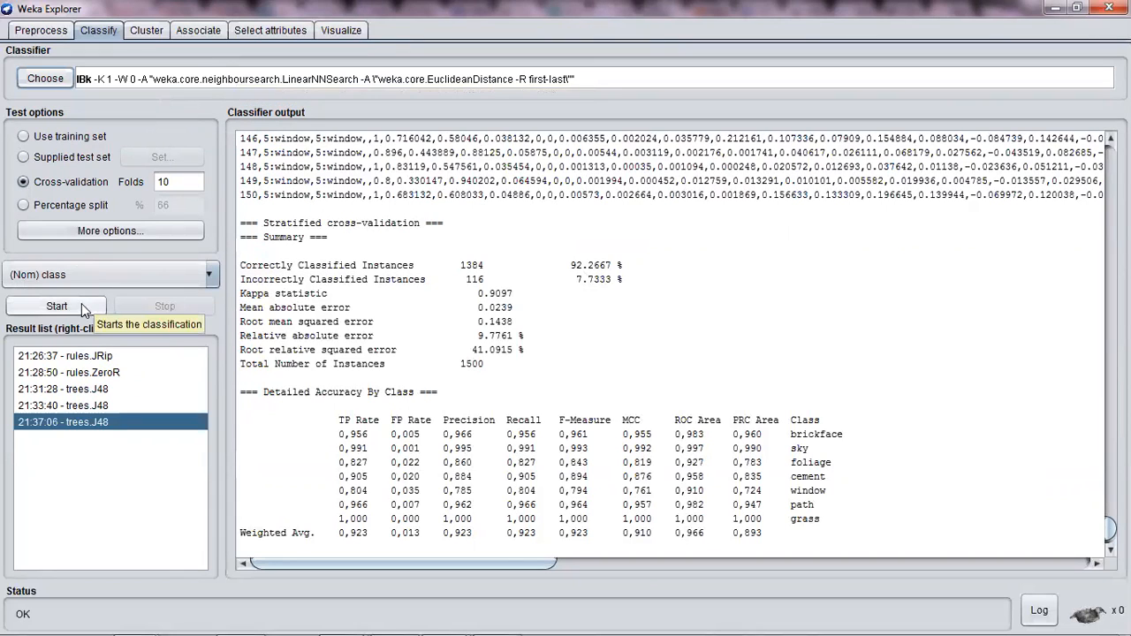
{"action": "left_click", "coordinate": [54, 305]}
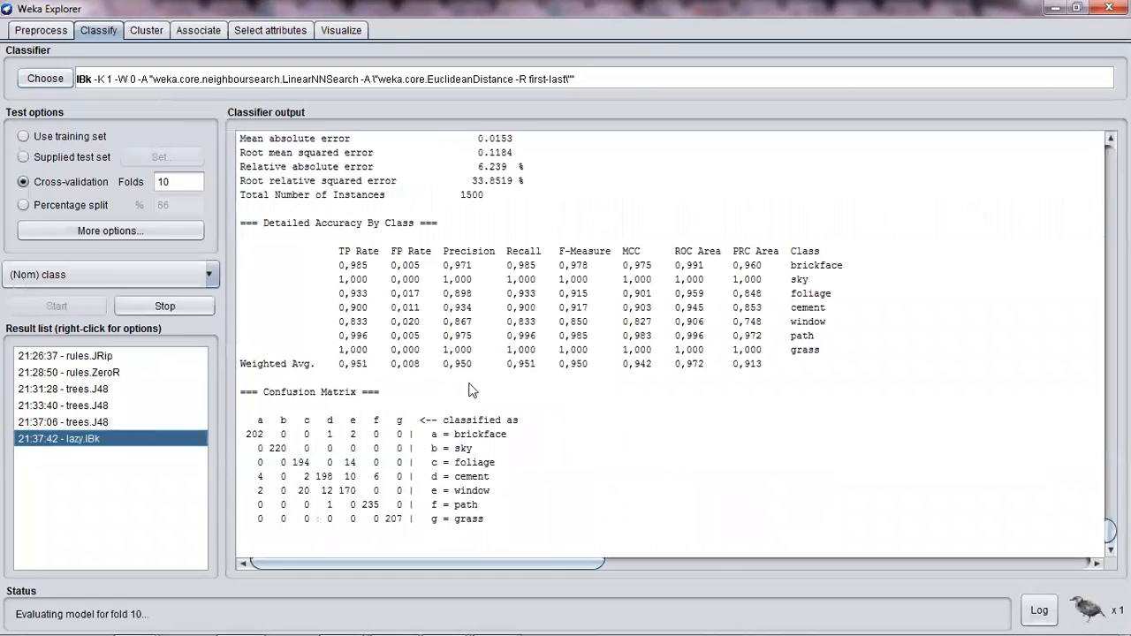
{"action": "left_click_drag", "start_coordinate": [566, 180], "coordinate": [622, 183]}
- Reapply the Normalize filter to the dataset and rerun IBk with 10-fold cross-validation
{"action": "left_click", "coordinate": [44, 32]}
{"action": "left_click", "coordinate": [1092, 120]}
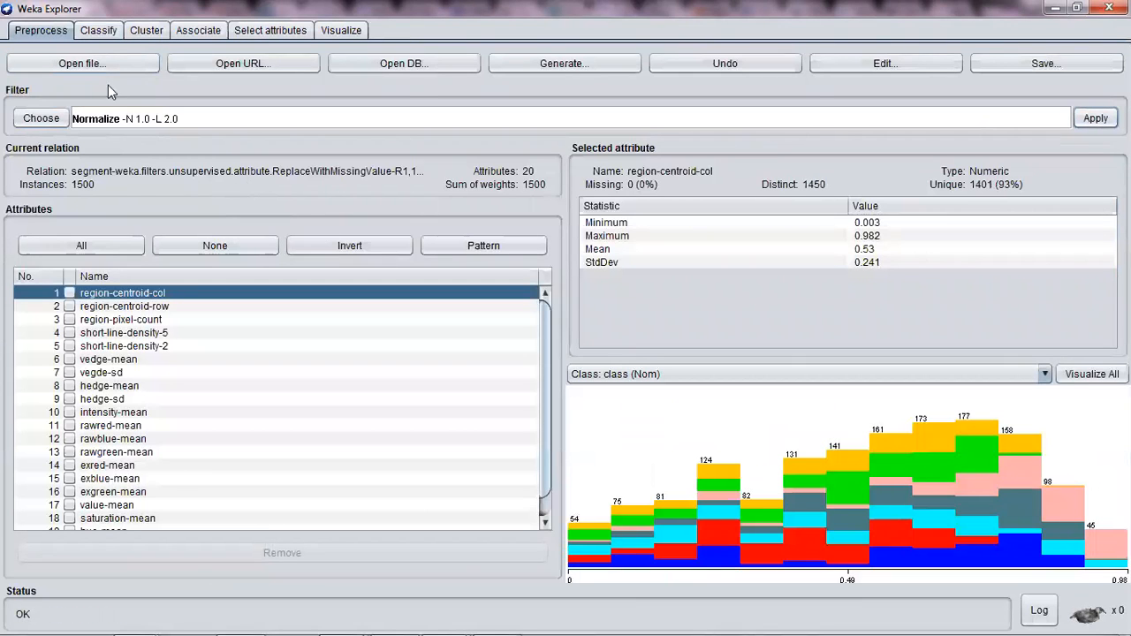
{"action": "left_click", "coordinate": [97, 31]}
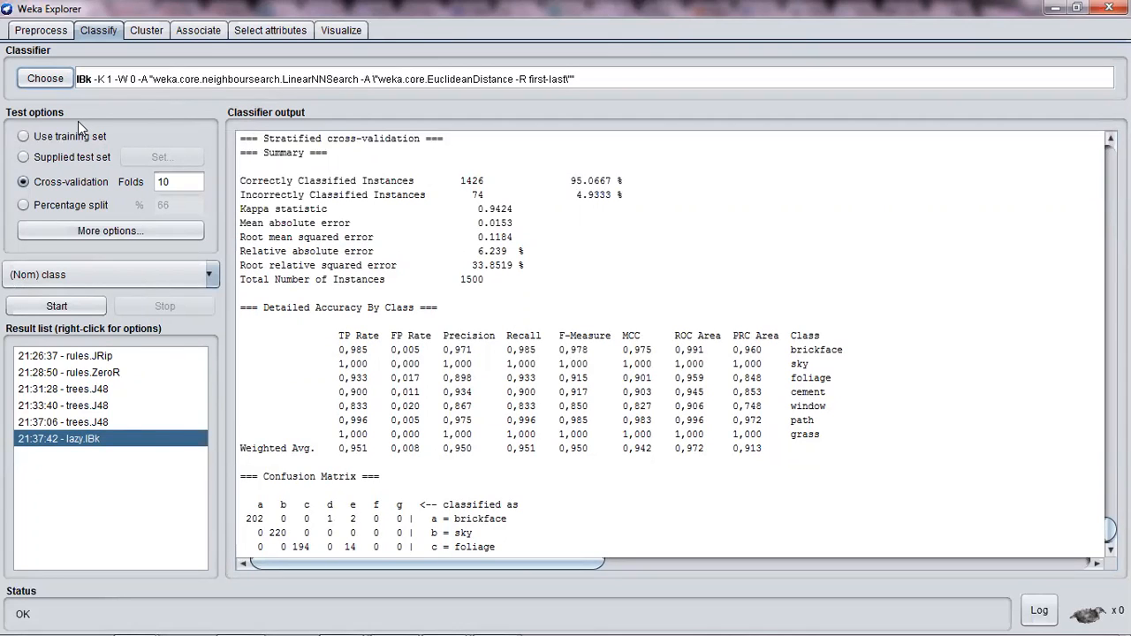
{"action": "left_click", "coordinate": [56, 307]}
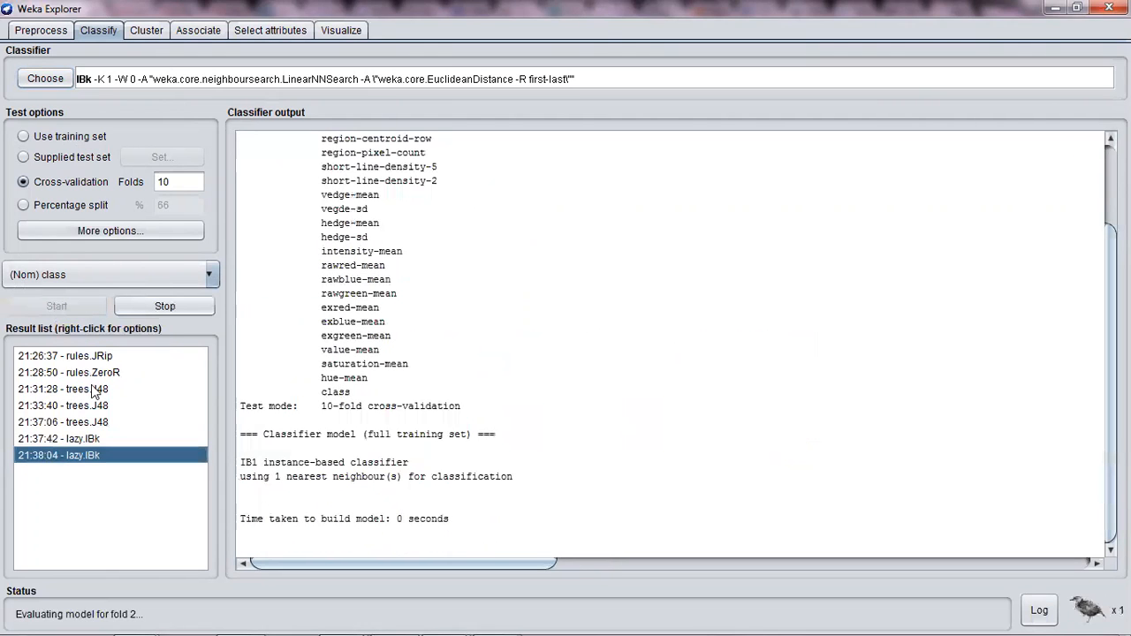
- Compare the cross-validation summaries of the two IBk runs, before and after normalization
{"action": "left_click", "coordinate": [89, 440]}
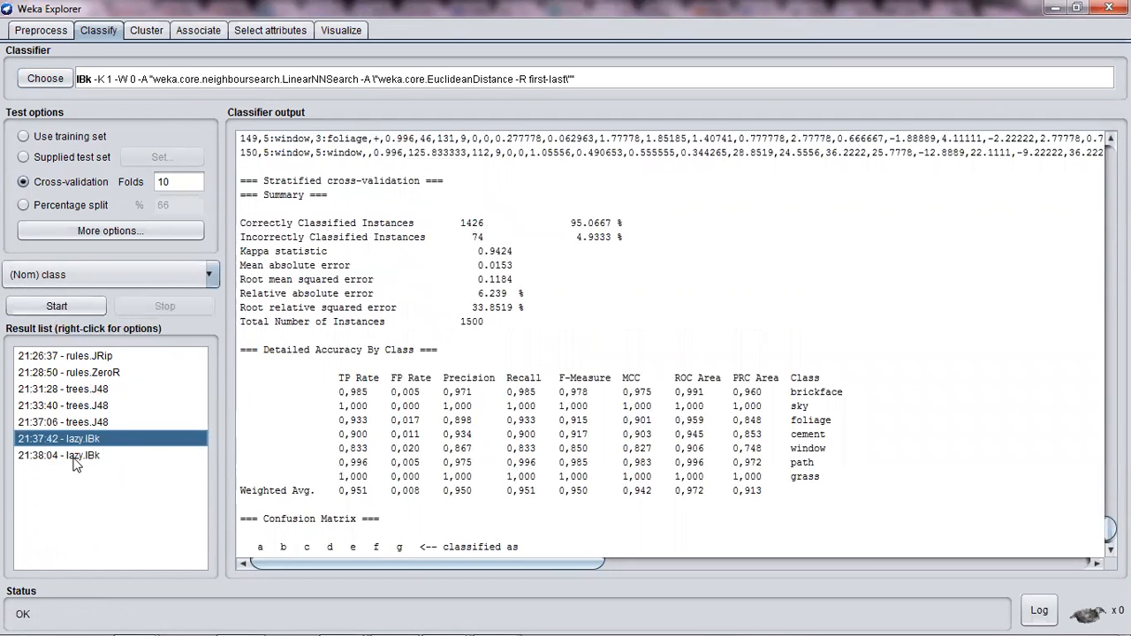
{"action": "left_click", "coordinate": [102, 457]}
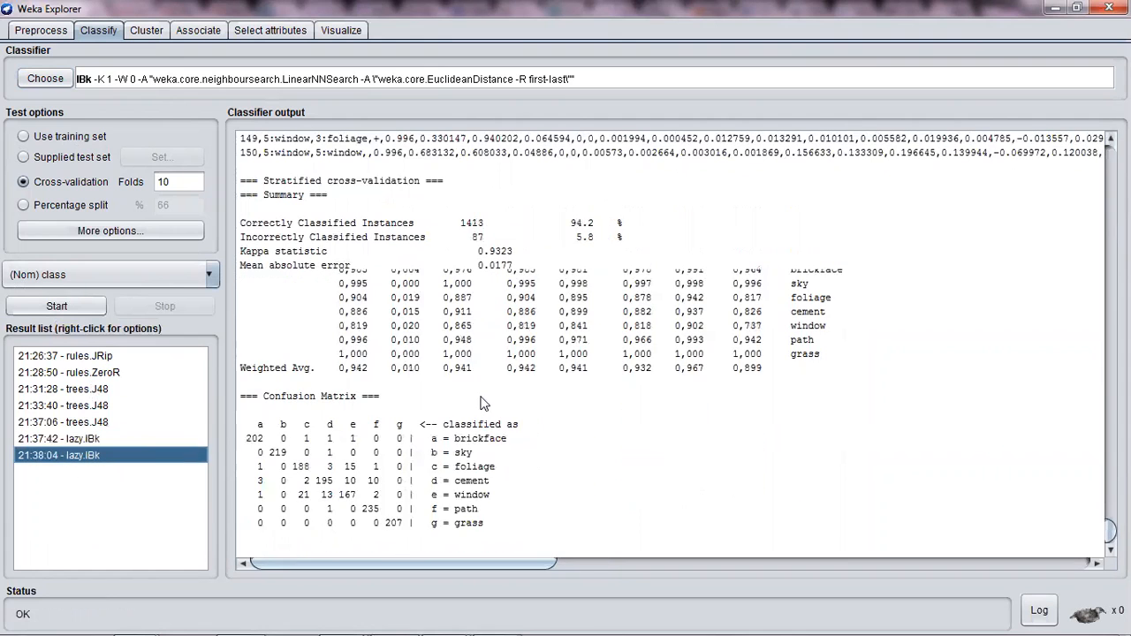
{"action": "scroll", "coordinate": [364, 334], "scroll_direction": "up", "scroll_amount": 3}
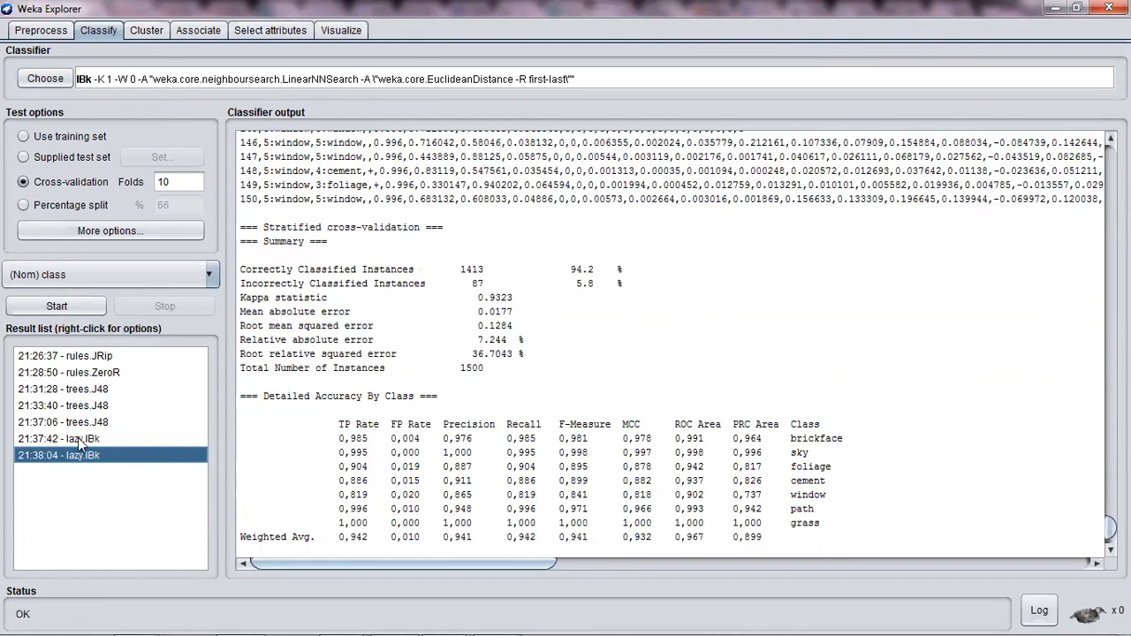
{"action": "left_click", "coordinate": [78, 439]}
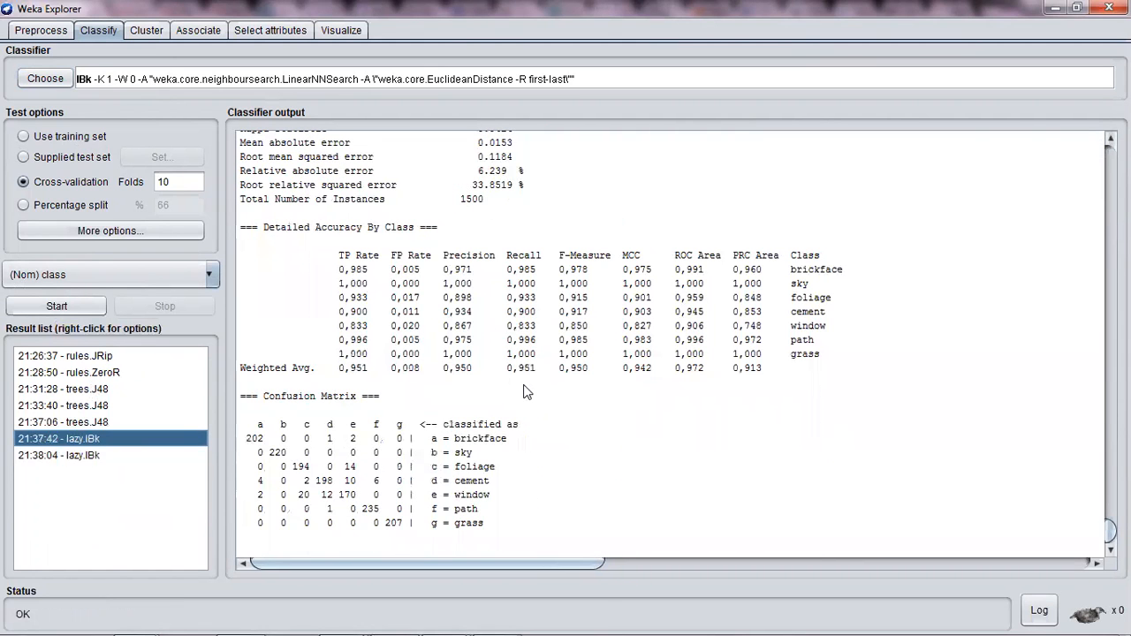
- Finish reviewing the two IBk results and apply the unsupervised instance filter Randomize with seed 42 to the dataset
{"action": "scroll", "coordinate": [526, 392], "scroll_direction": "up", "scroll_amount": 4}
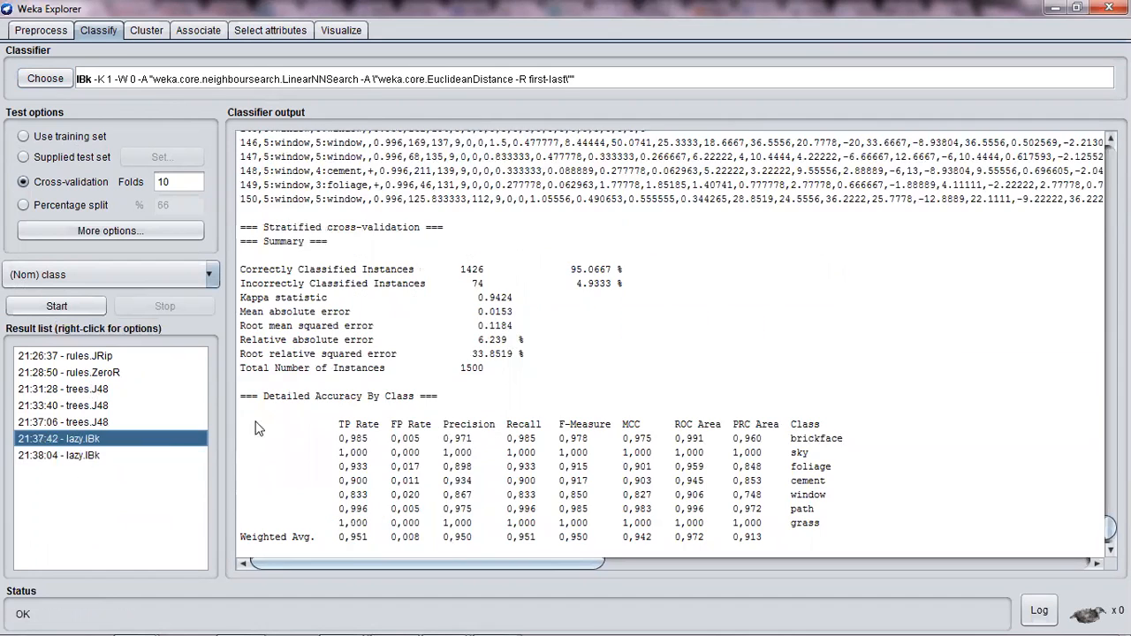
{"action": "left_click", "coordinate": [91, 456]}
{"action": "left_click", "coordinate": [39, 33]}
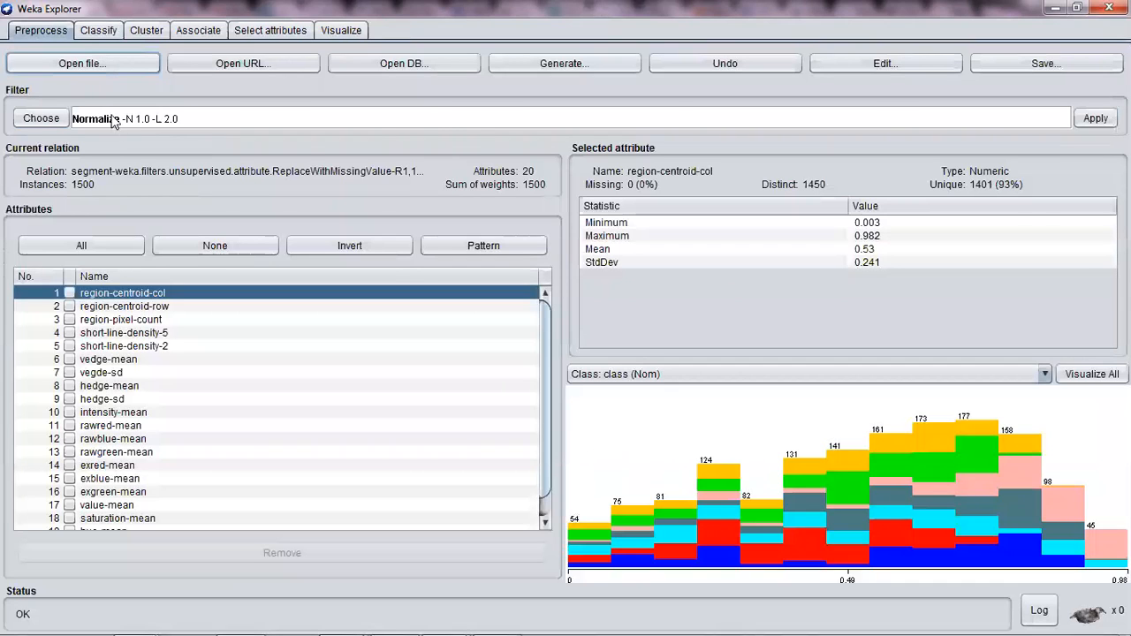
{"action": "left_click", "coordinate": [40, 120]}
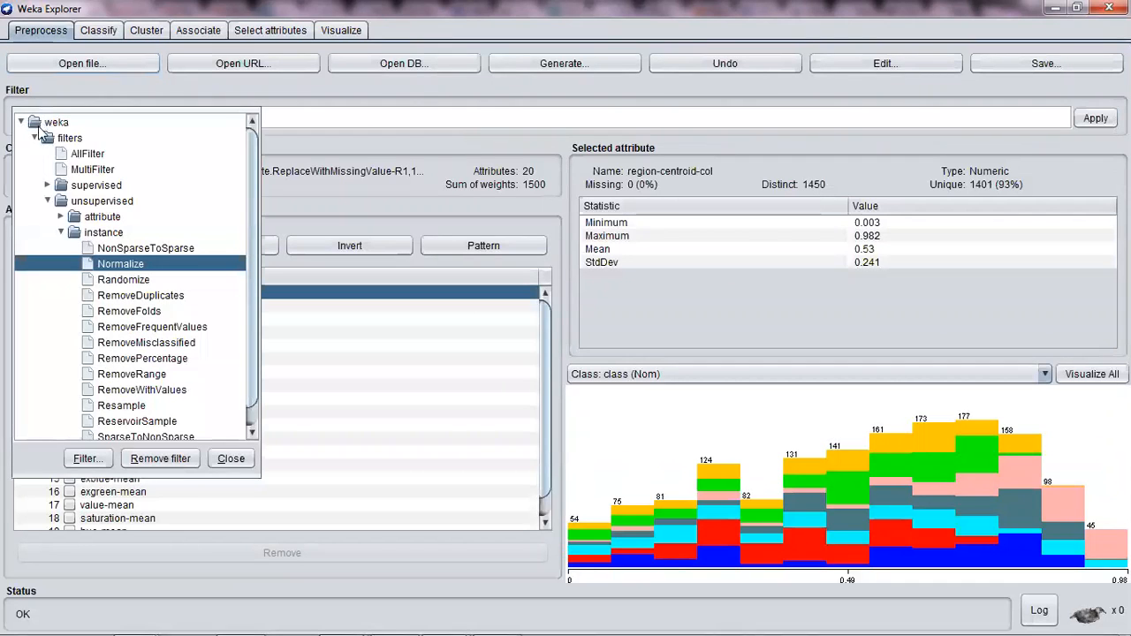
{"action": "left_click", "coordinate": [133, 281]}
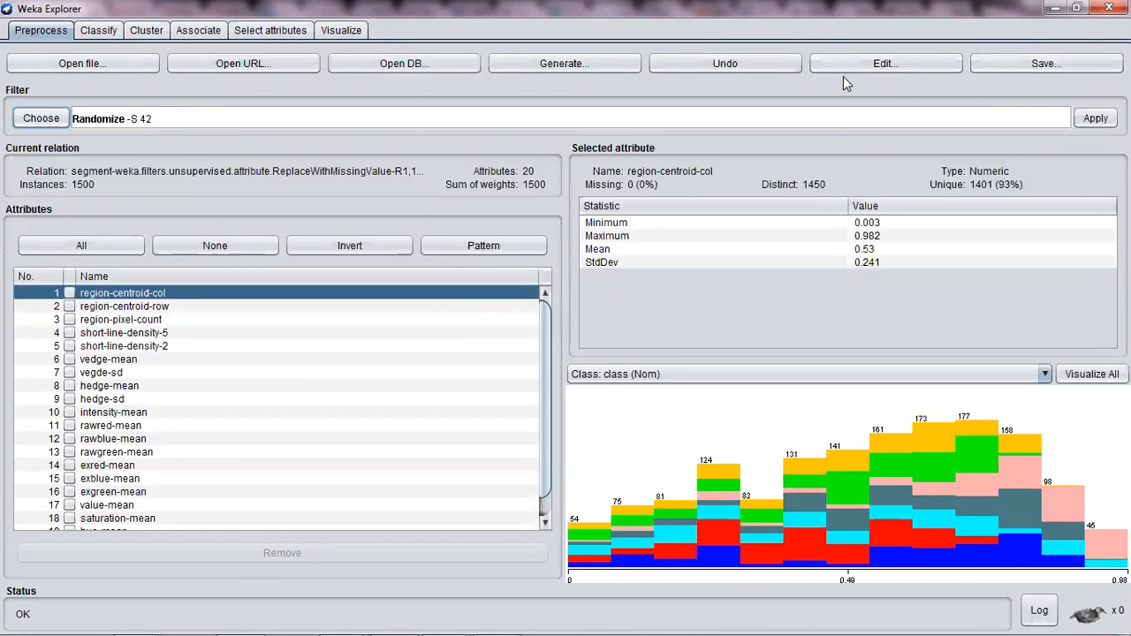
{"action": "left_click", "coordinate": [1089, 124]}
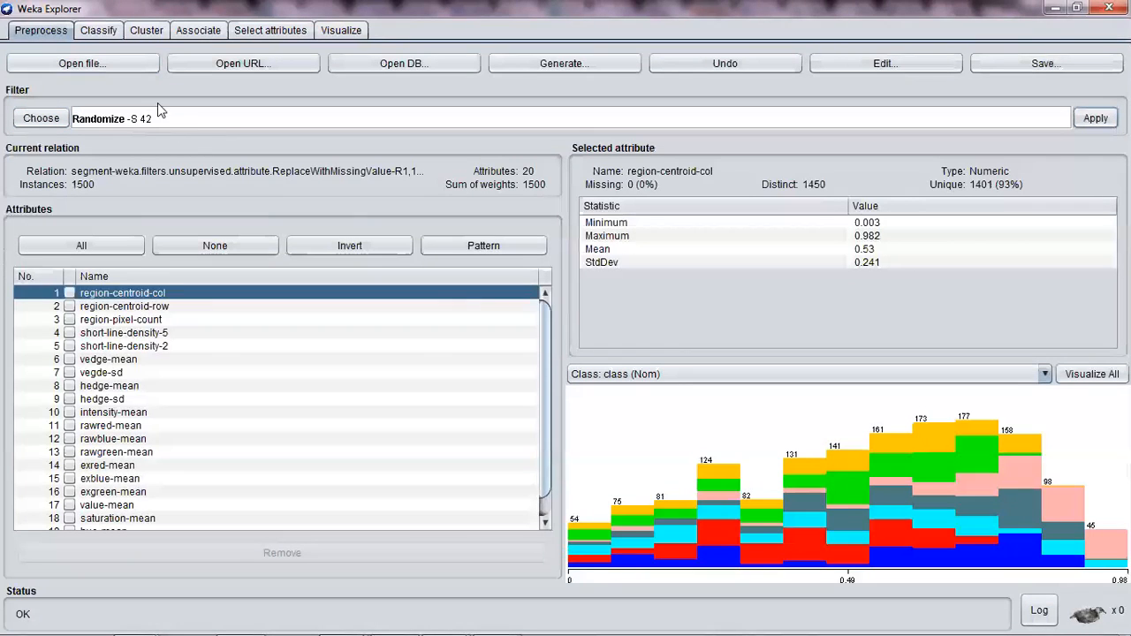
- Rerun IBk with 10-fold cross-validation on the randomized data and view its accuracy summary
{"action": "left_click", "coordinate": [99, 30]}
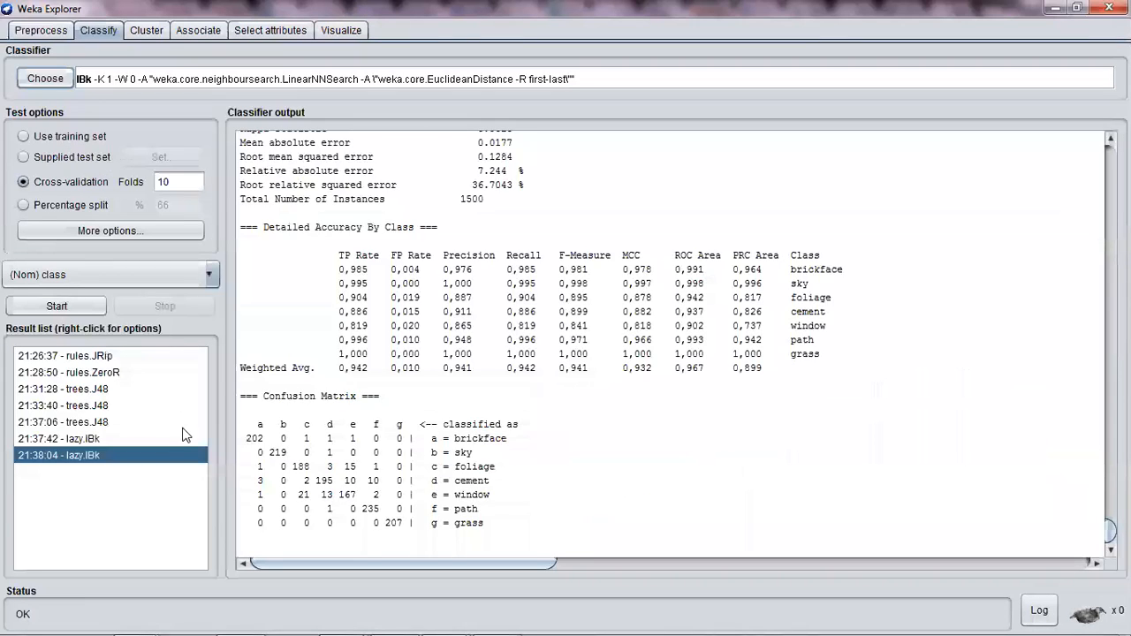
{"action": "left_click", "coordinate": [99, 457]}
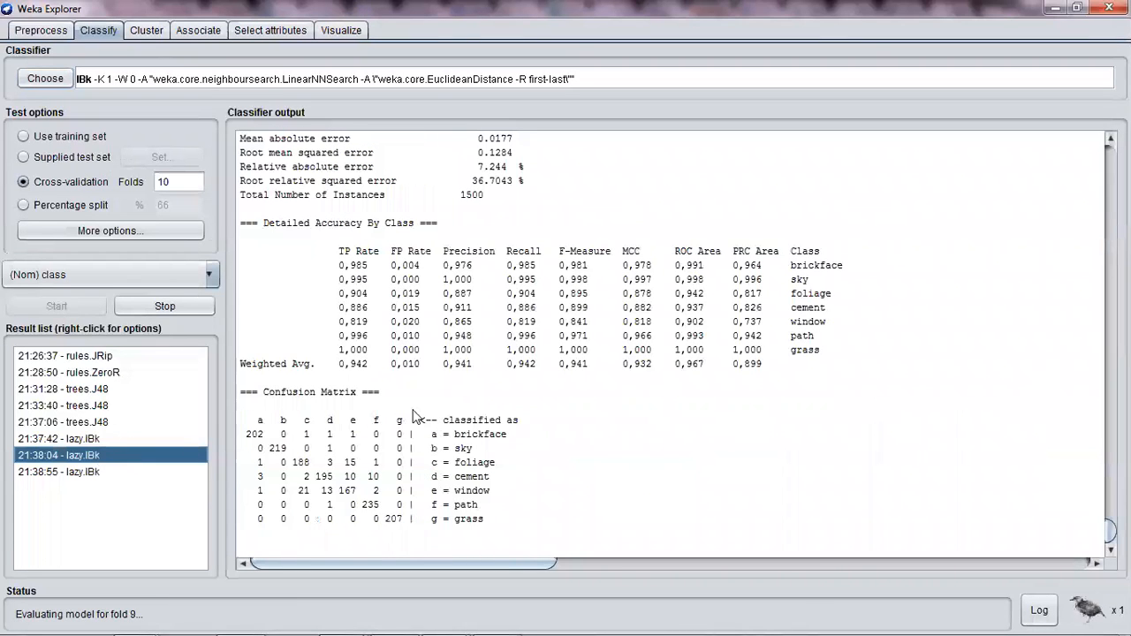
{"action": "scroll", "coordinate": [453, 310], "scroll_direction": "up", "scroll_amount": 3}
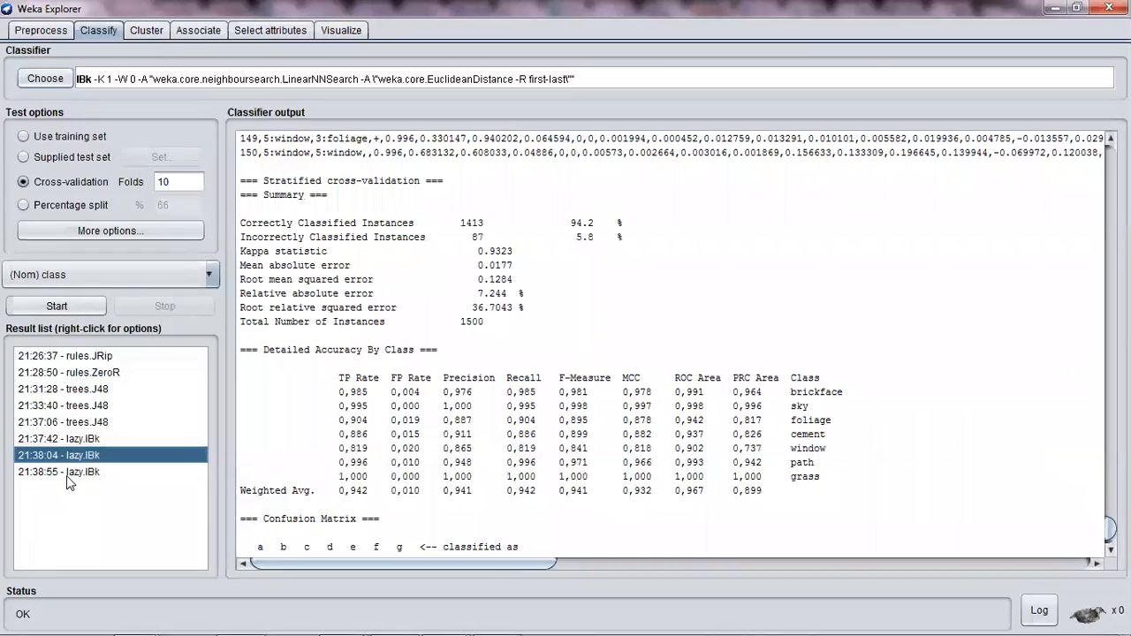
{"action": "key", "text": "Down"}
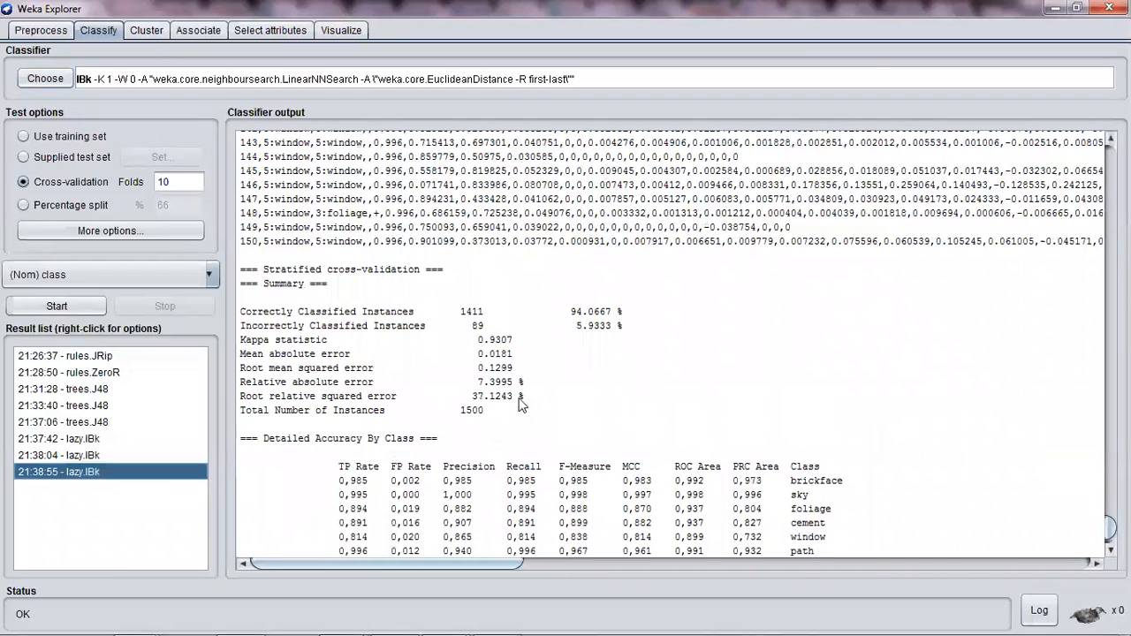
- Compare the IBk summary for the randomized data with the preceding IBk run on the normalized data
{"action": "left_click", "coordinate": [100, 456]}
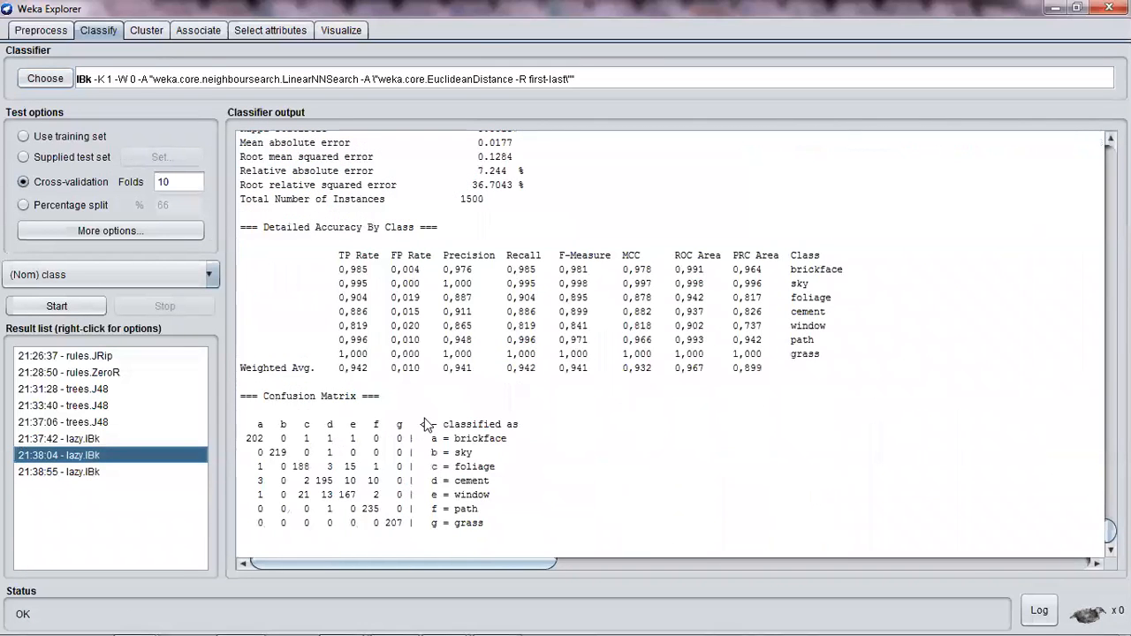
{"action": "key", "text": "Down"}
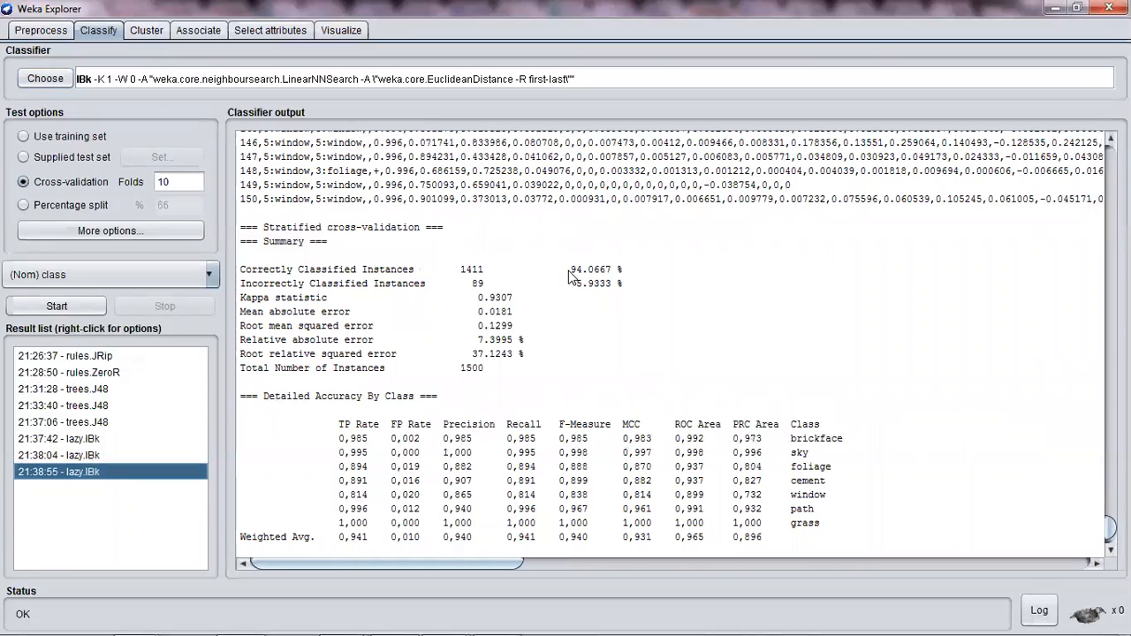
{"action": "left_click", "coordinate": [86, 456]}
{"action": "left_click", "coordinate": [86, 471]}
{"action": "scroll", "coordinate": [404, 440], "scroll_direction": "up", "scroll_amount": 4}
- Choose the unsupervised attribute filter Discretize and inspect the region-centroid-col and region-centroid-row attributes
{"action": "left_click", "coordinate": [35, 32]}
{"action": "left_click", "coordinate": [40, 118]}
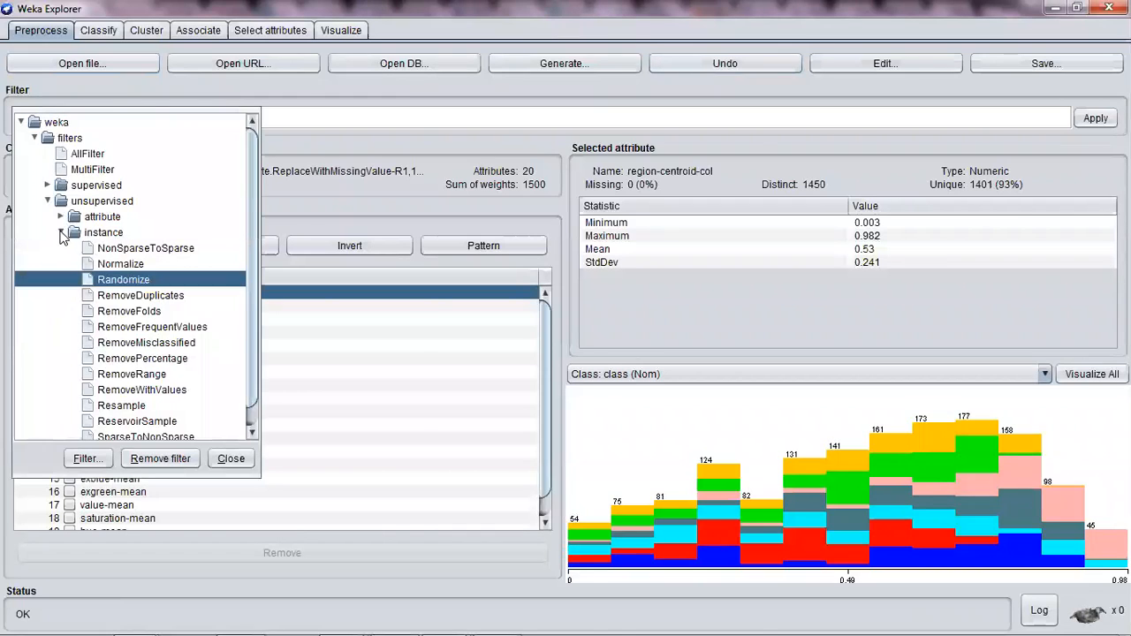
{"action": "left_click", "coordinate": [61, 232]}
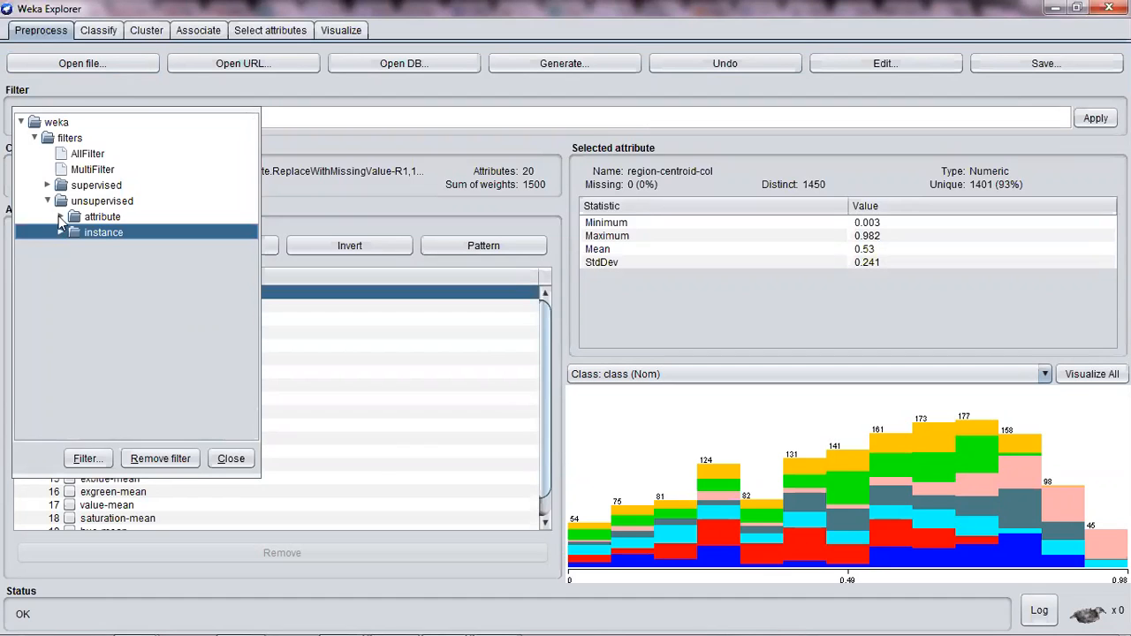
{"action": "left_click", "coordinate": [60, 218]}
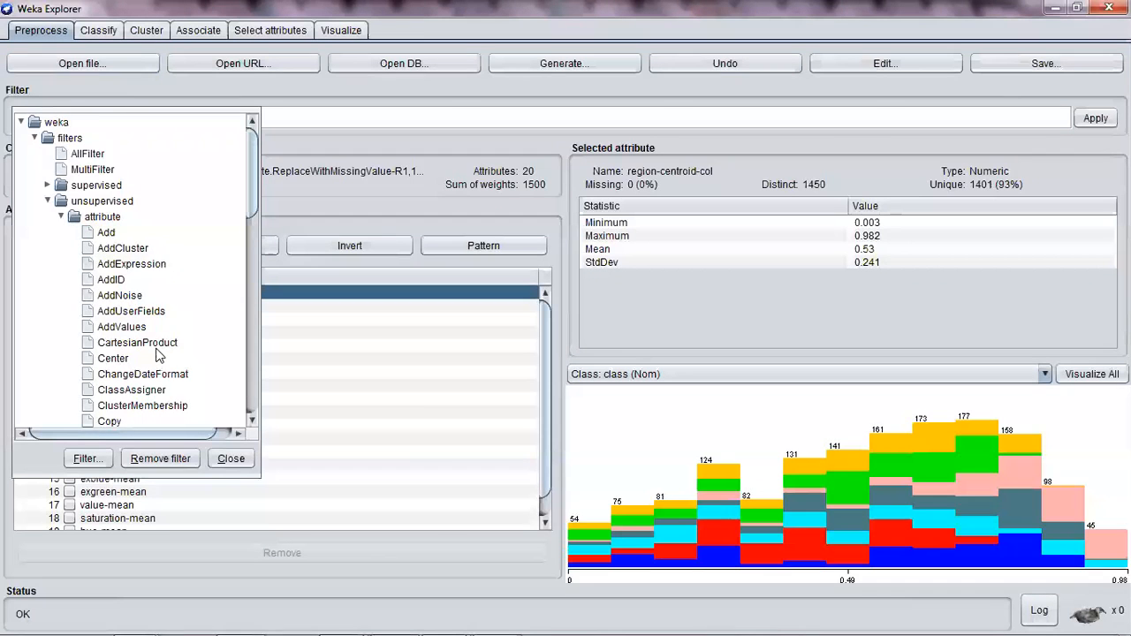
{"action": "scroll", "coordinate": [159, 355], "scroll_direction": "down", "scroll_amount": 1}
{"action": "left_click", "coordinate": [117, 389]}
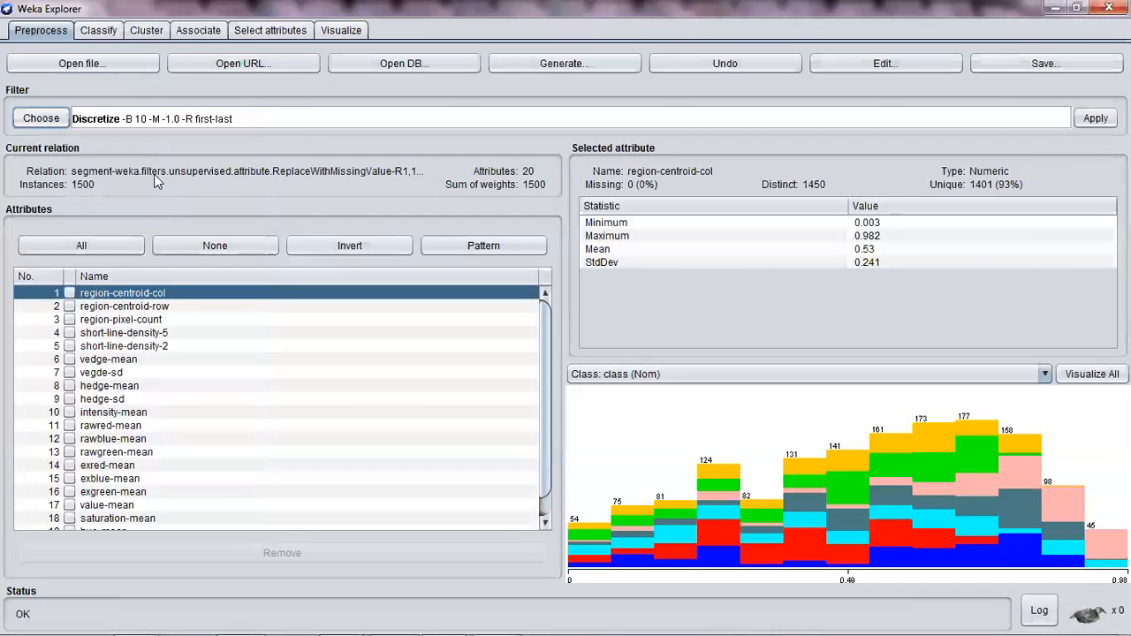
{"action": "left_click", "coordinate": [109, 306]}
{"action": "left_click", "coordinate": [110, 295]}
{"action": "left_click", "coordinate": [117, 308]}
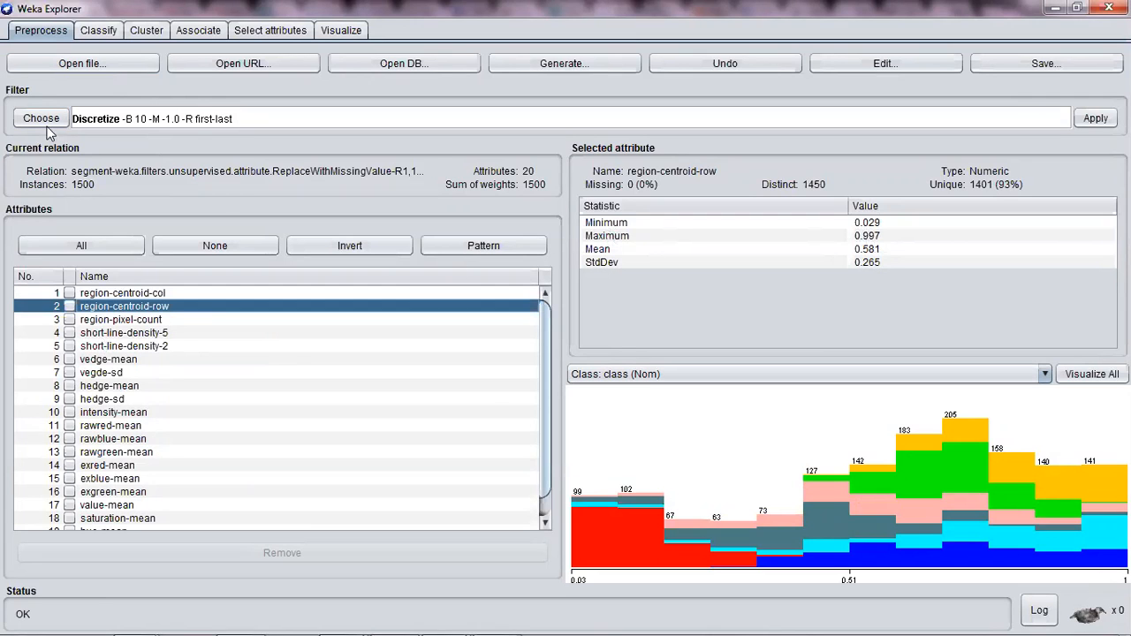
- Set the number of bins of the Discretize filter to 5
{"action": "left_click", "coordinate": [195, 121]}
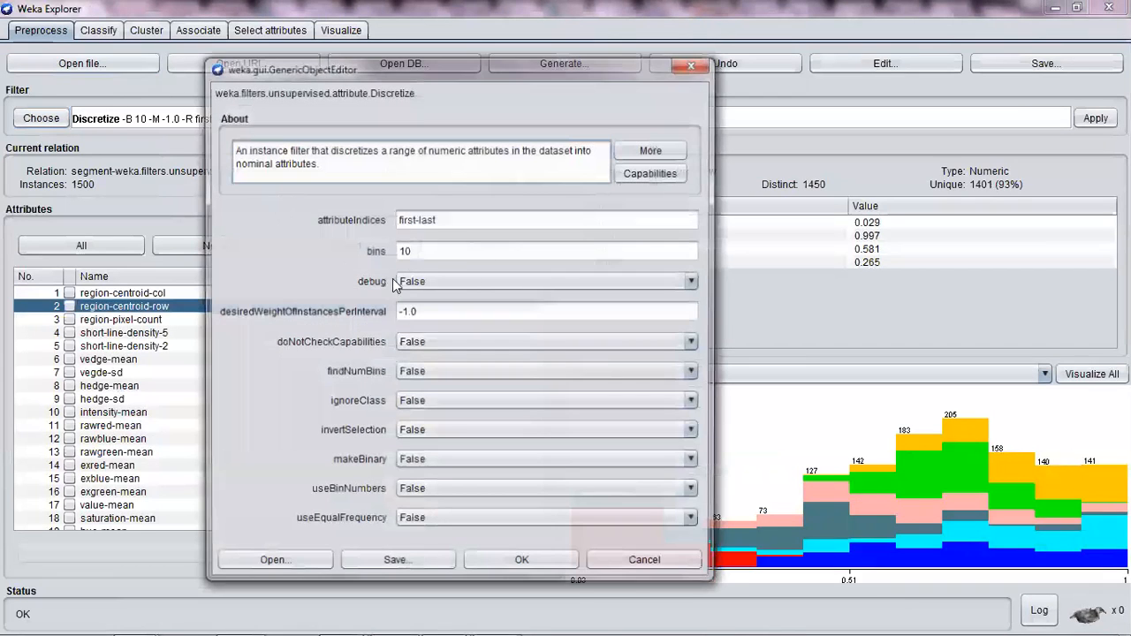
{"action": "left_click_drag", "start_coordinate": [423, 251], "coordinate": [377, 250]}
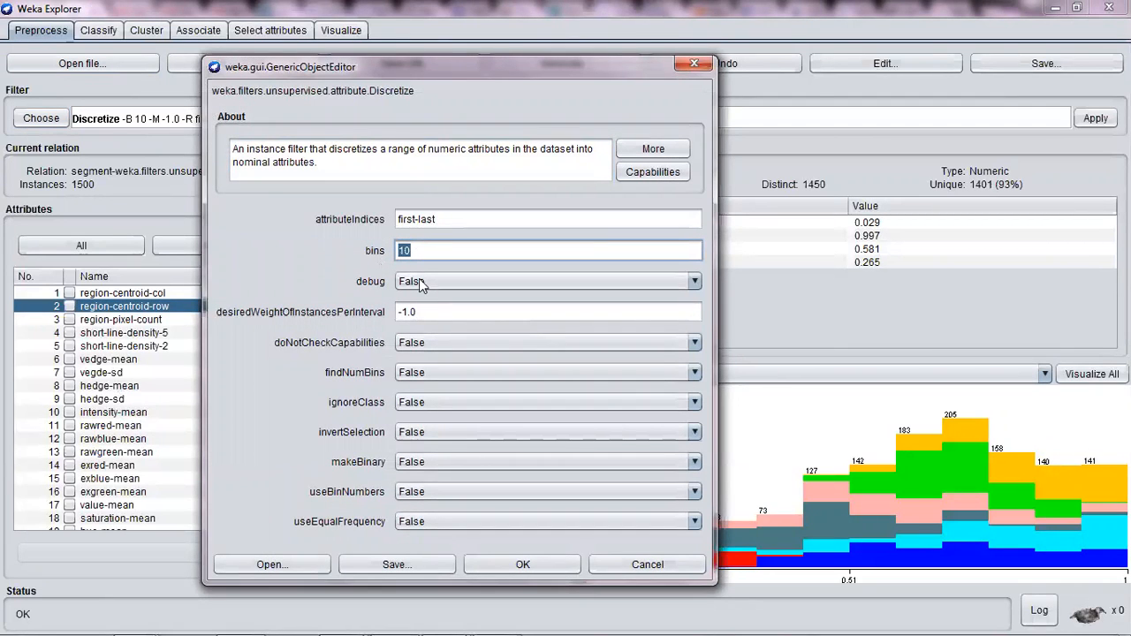
{"action": "type", "text": "5"}
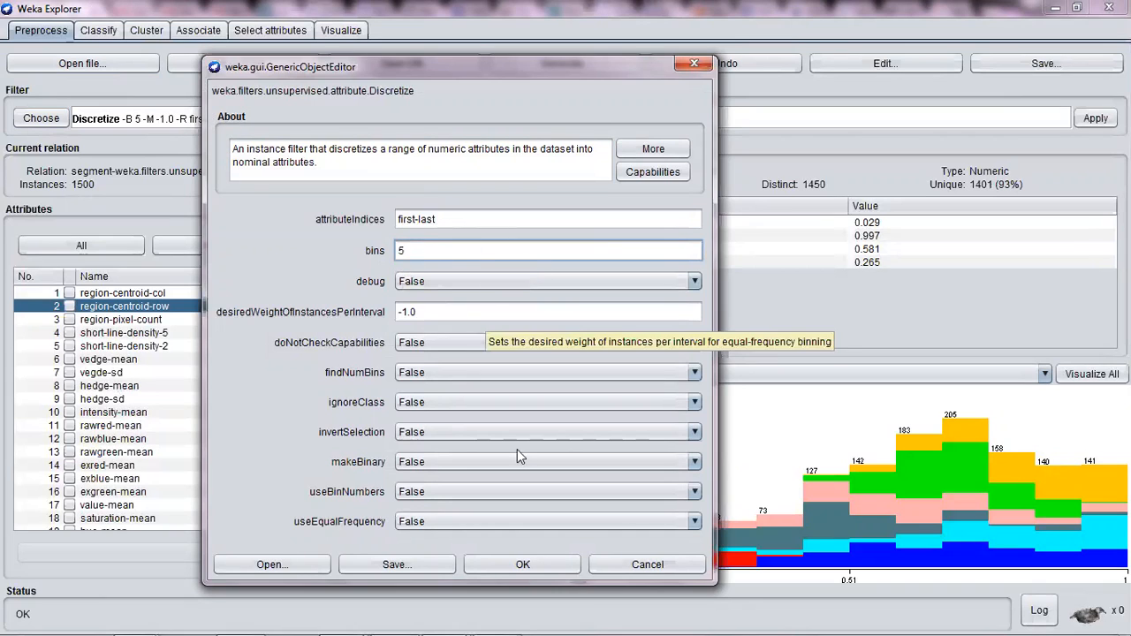
{"action": "left_click", "coordinate": [523, 565]}
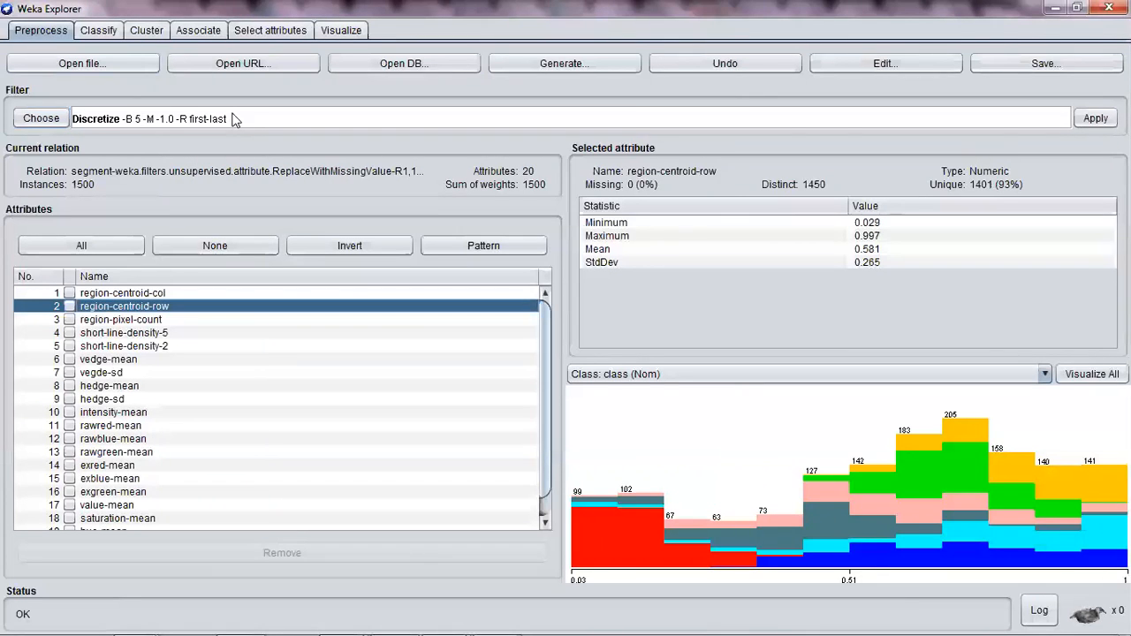
- Restrict the Discretize filter to attribute index 2 and apply it to the dataset
{"action": "left_click", "coordinate": [234, 118]}
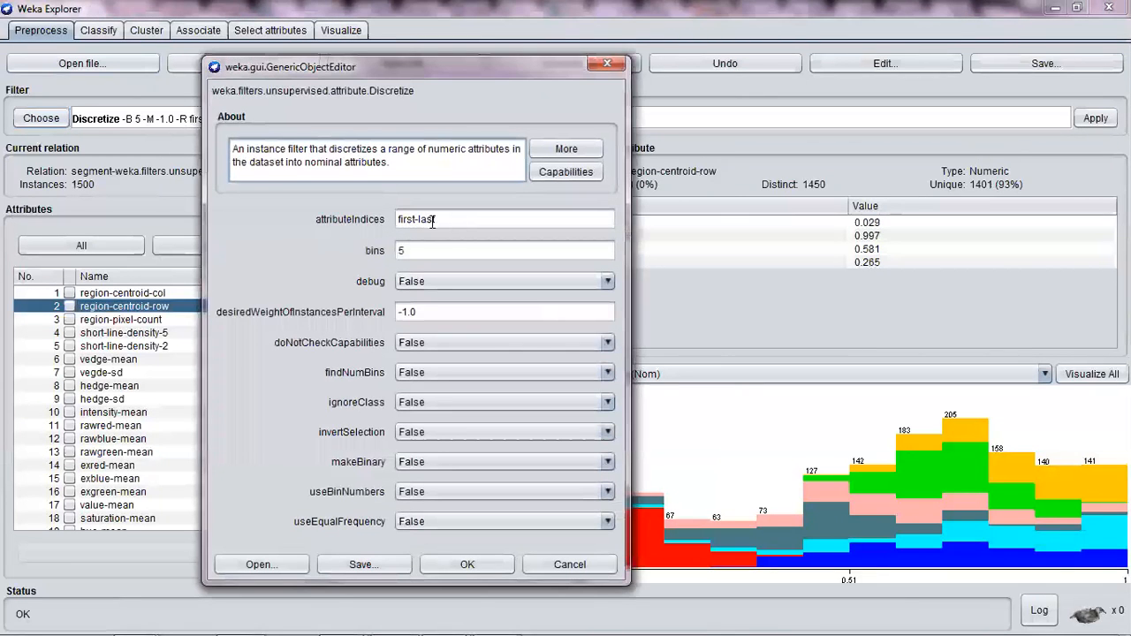
{"action": "left_click_drag", "start_coordinate": [432, 221], "coordinate": [303, 218]}
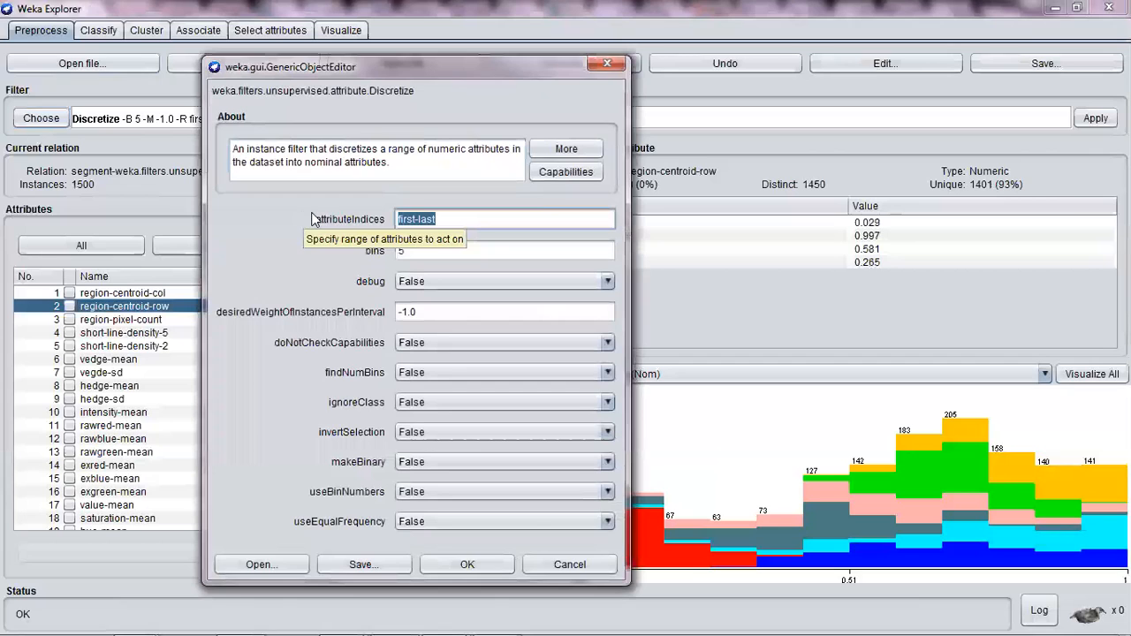
{"action": "type", "text": "2"}
{"action": "left_click", "coordinate": [467, 564]}
{"action": "left_click", "coordinate": [1096, 118]}
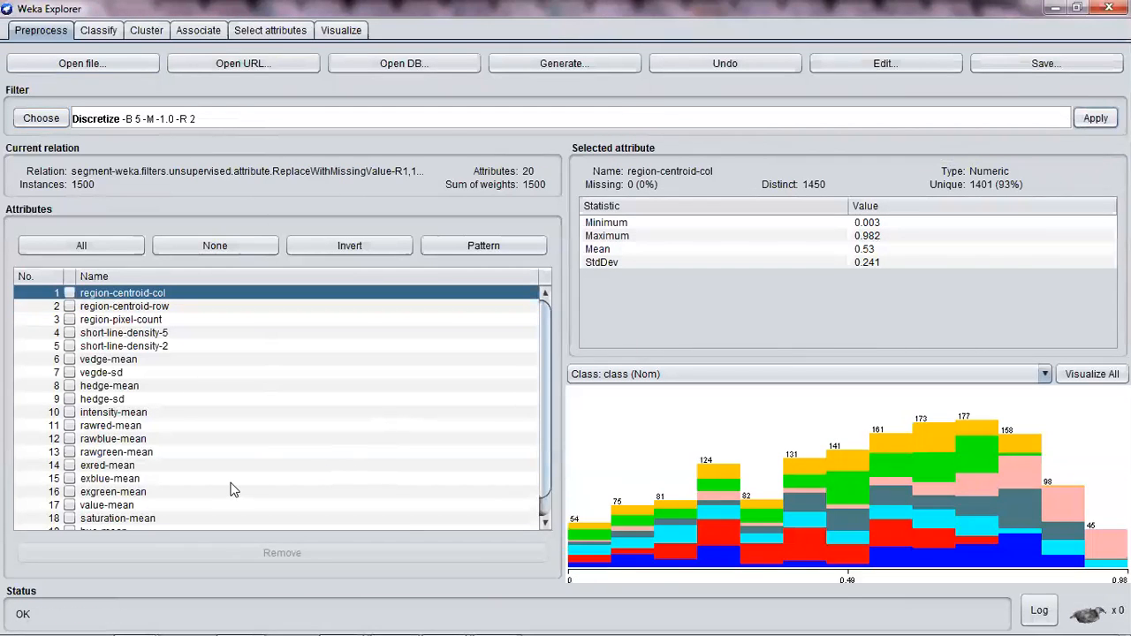
- Examine the intervals of the discretized region-centroid-row attribute and its nominal values in the data viewer
{"action": "left_click", "coordinate": [160, 308]}
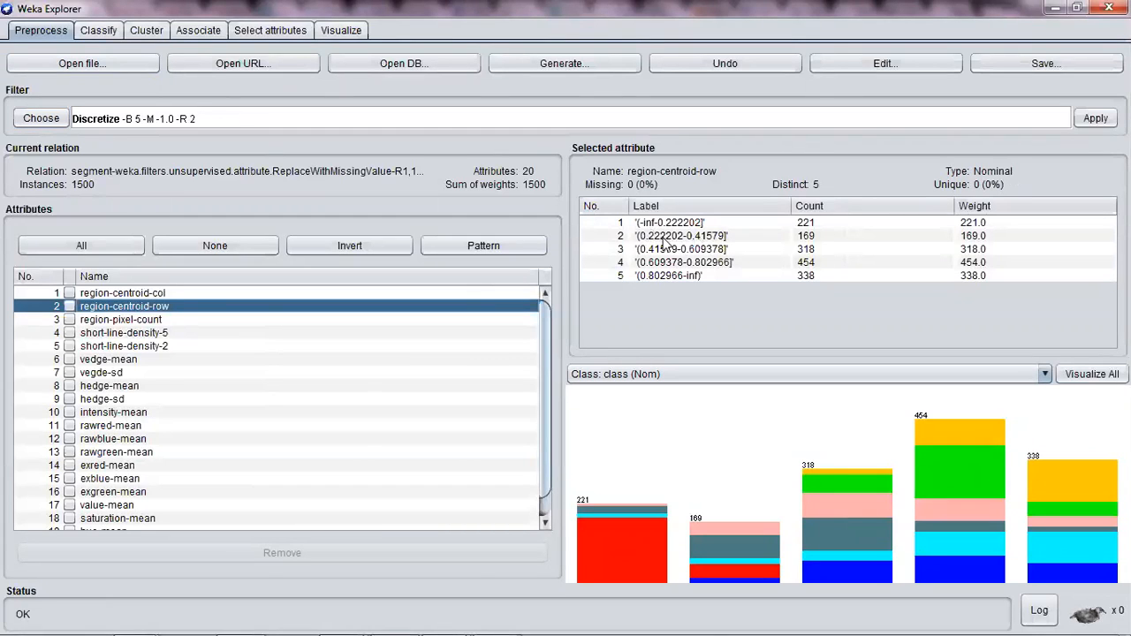
{"action": "left_click", "coordinate": [868, 67]}
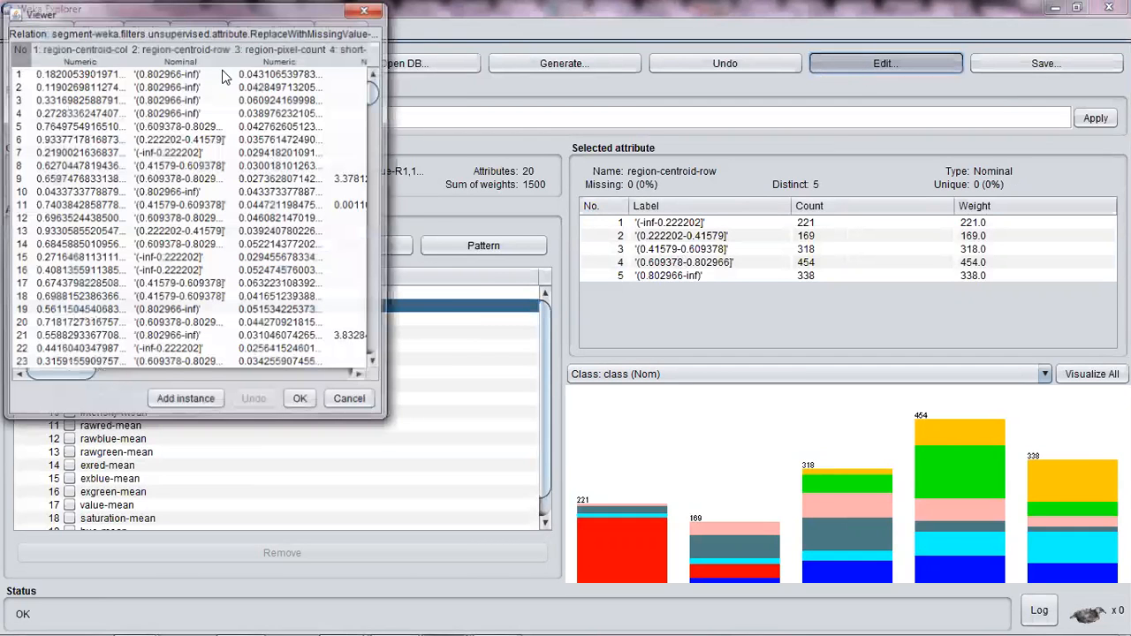
{"action": "left_click", "coordinate": [363, 11]}
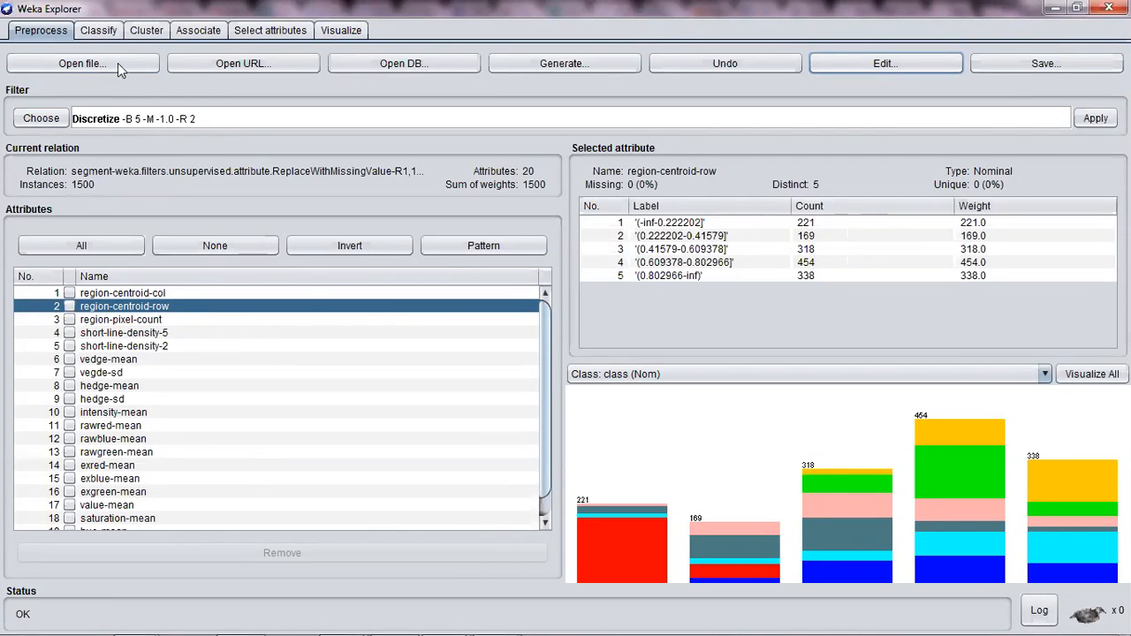
- Run J48 with 10-fold cross-validation on the discretized data and view its accuracy summary
{"action": "left_click", "coordinate": [100, 32]}
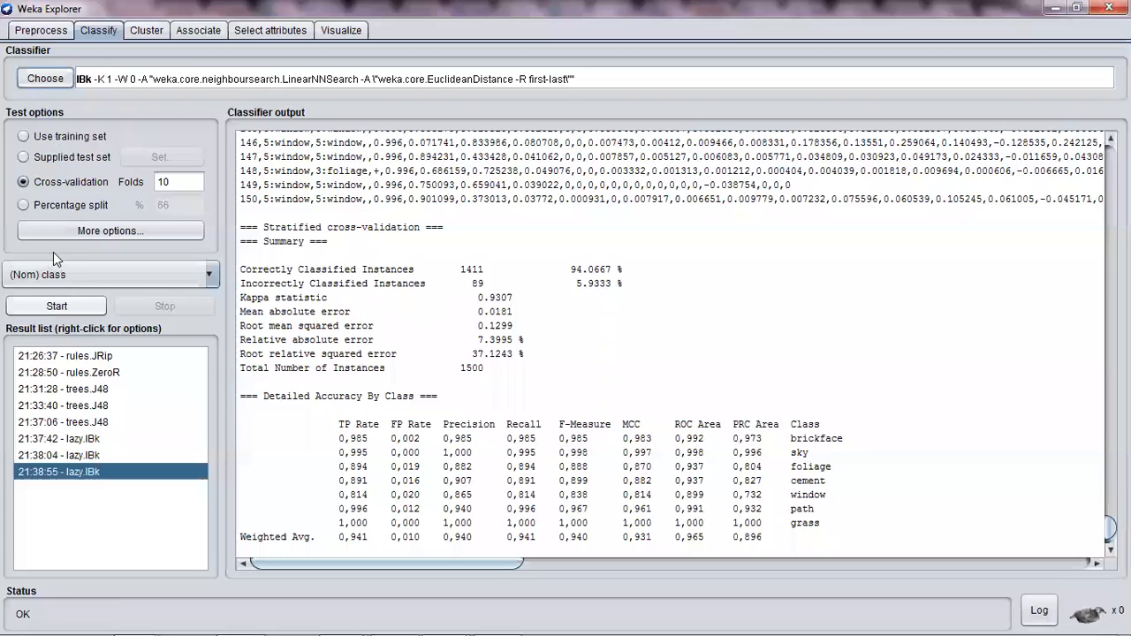
{"action": "left_click", "coordinate": [96, 303]}
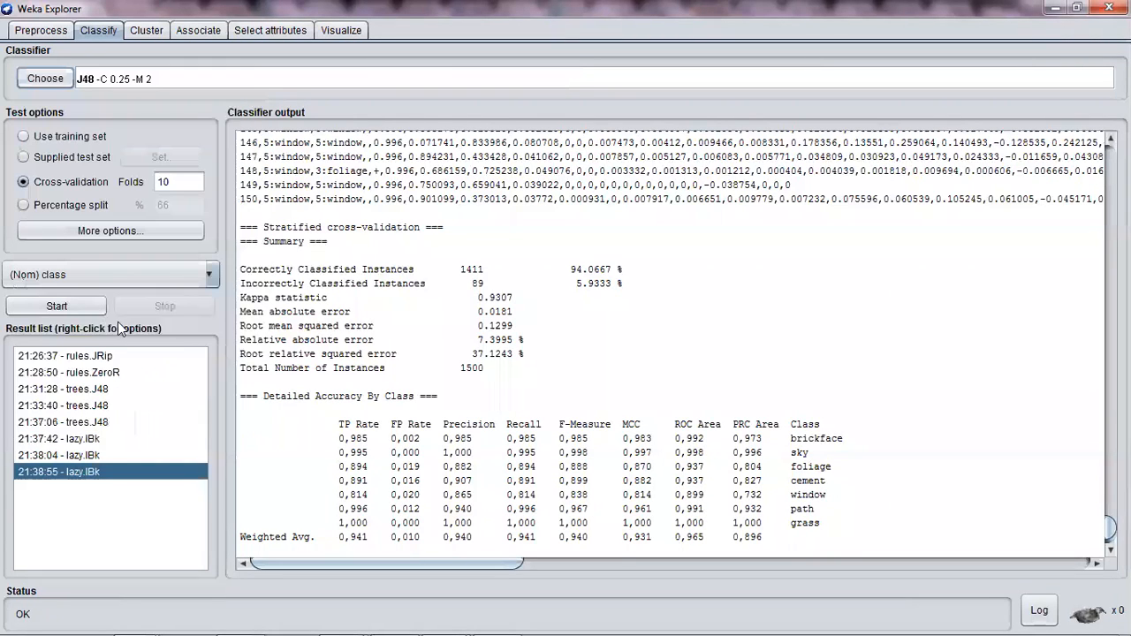
{"action": "left_click", "coordinate": [68, 307]}
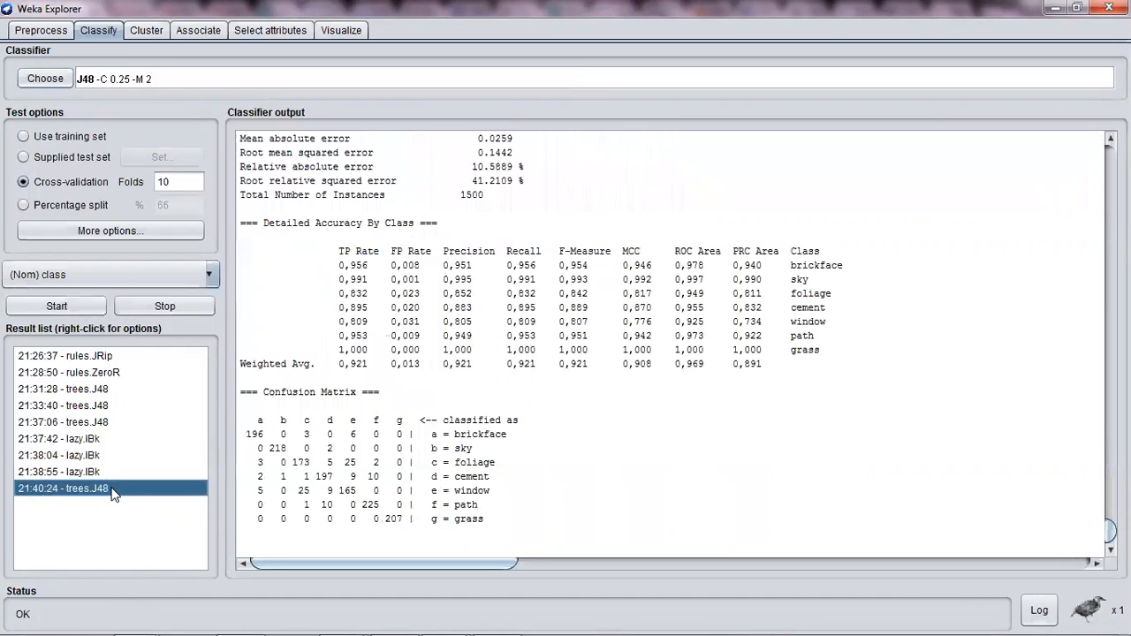
{"action": "scroll", "coordinate": [498, 451], "scroll_direction": "up", "scroll_amount": 3}
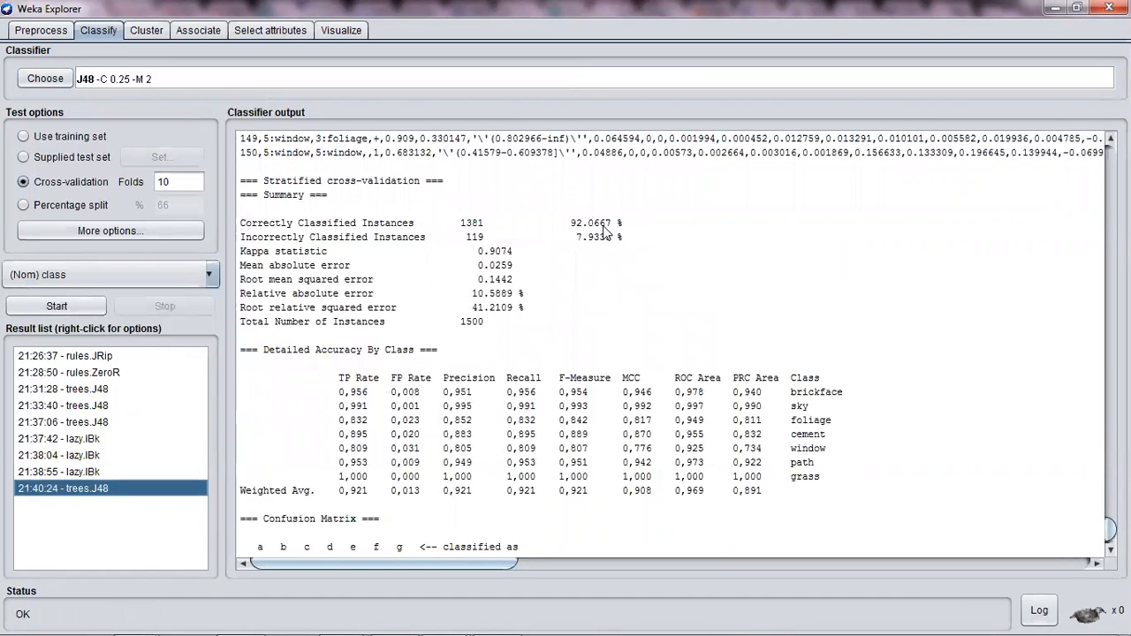
- Compare the J48 result for the discretized data with the earlier J48 run on the normalized data
{"action": "left_click", "coordinate": [91, 422]}
{"action": "scroll", "coordinate": [534, 405], "scroll_direction": "up", "scroll_amount": 4}
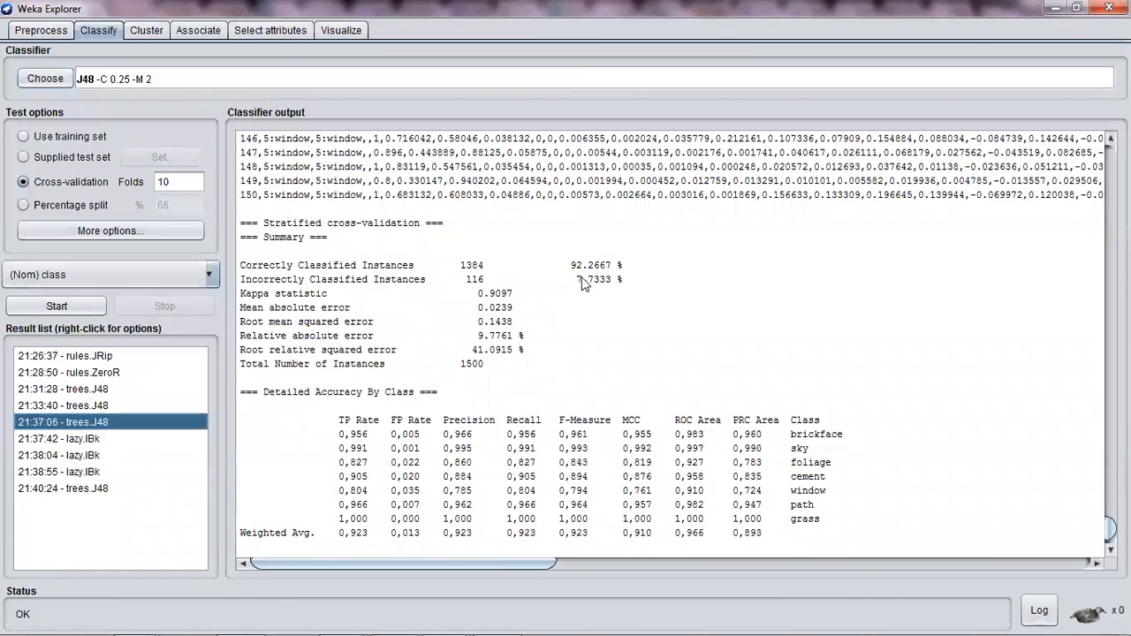
{"action": "left_click", "coordinate": [89, 488]}
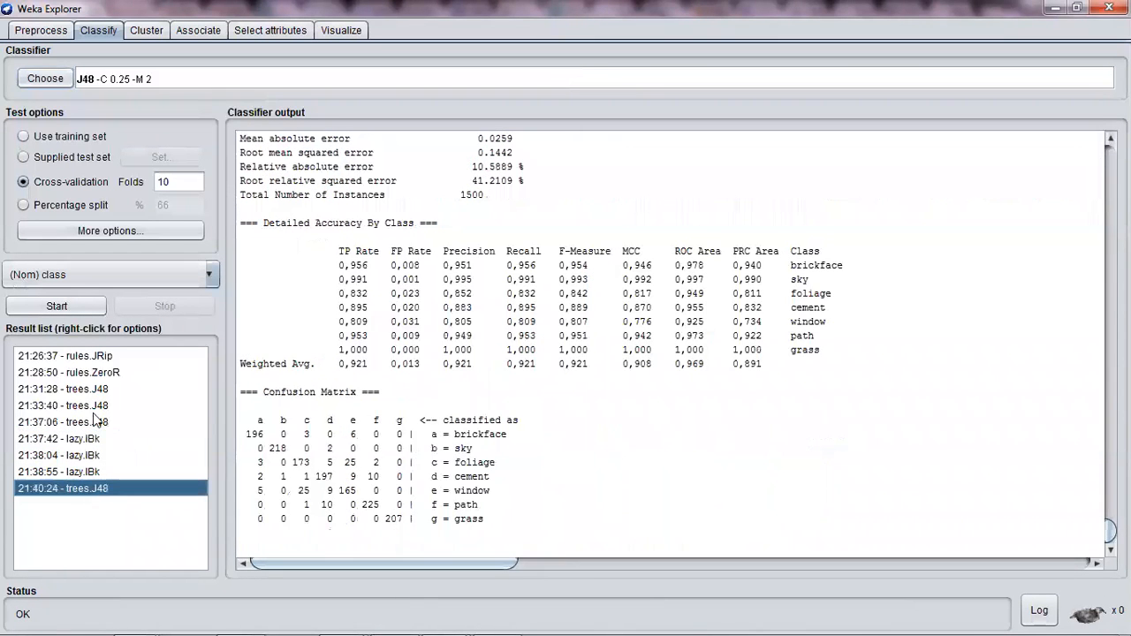
- Undo the Discretize filter and inspect the distributions of the attributes from region-pixel-count to hedge-sd
{"action": "left_click", "coordinate": [37, 30]}
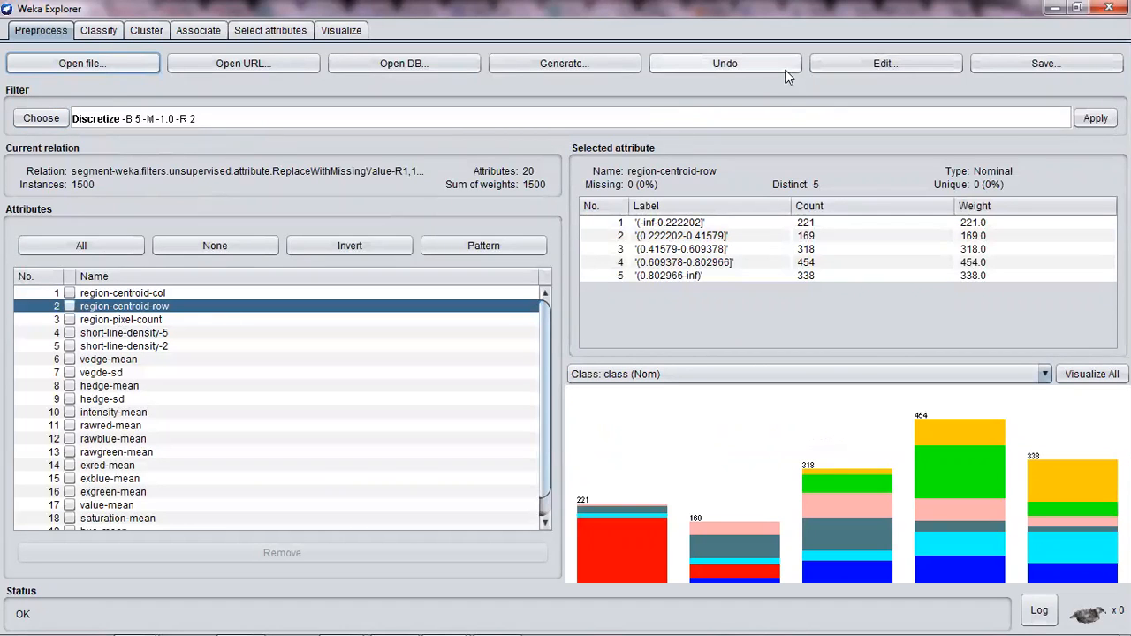
{"action": "left_click", "coordinate": [732, 67]}
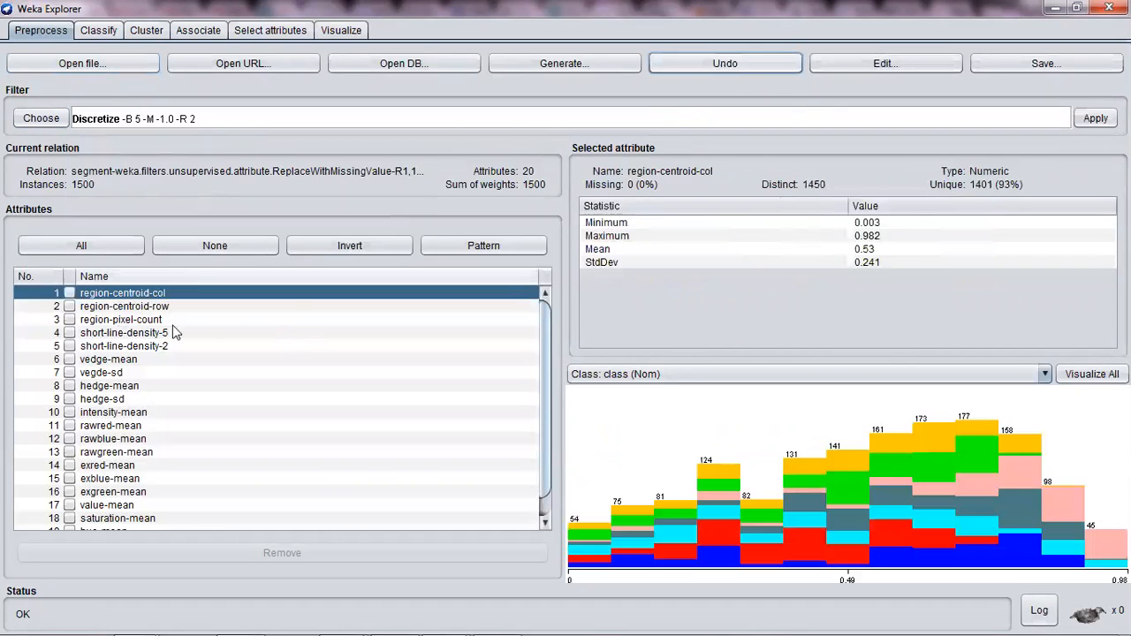
{"action": "left_click", "coordinate": [111, 324]}
{"action": "left_click", "coordinate": [112, 336]}
{"action": "left_click", "coordinate": [114, 347]}
{"action": "left_click", "coordinate": [106, 360]}
{"action": "left_click", "coordinate": [104, 374]}
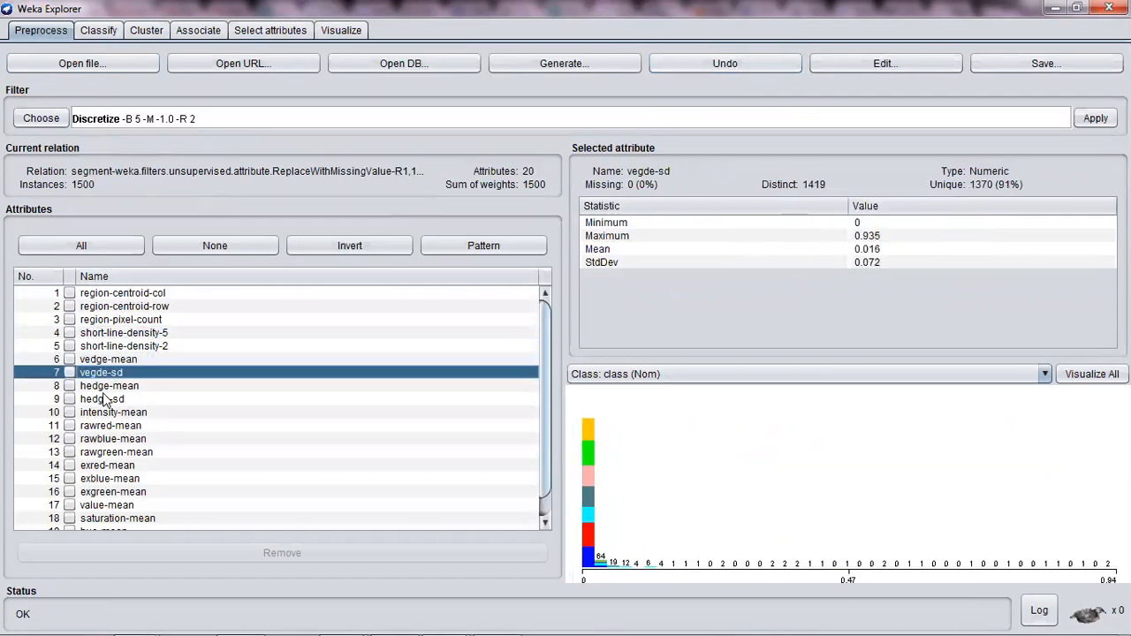
{"action": "left_click", "coordinate": [99, 386]}
{"action": "left_click", "coordinate": [101, 399]}
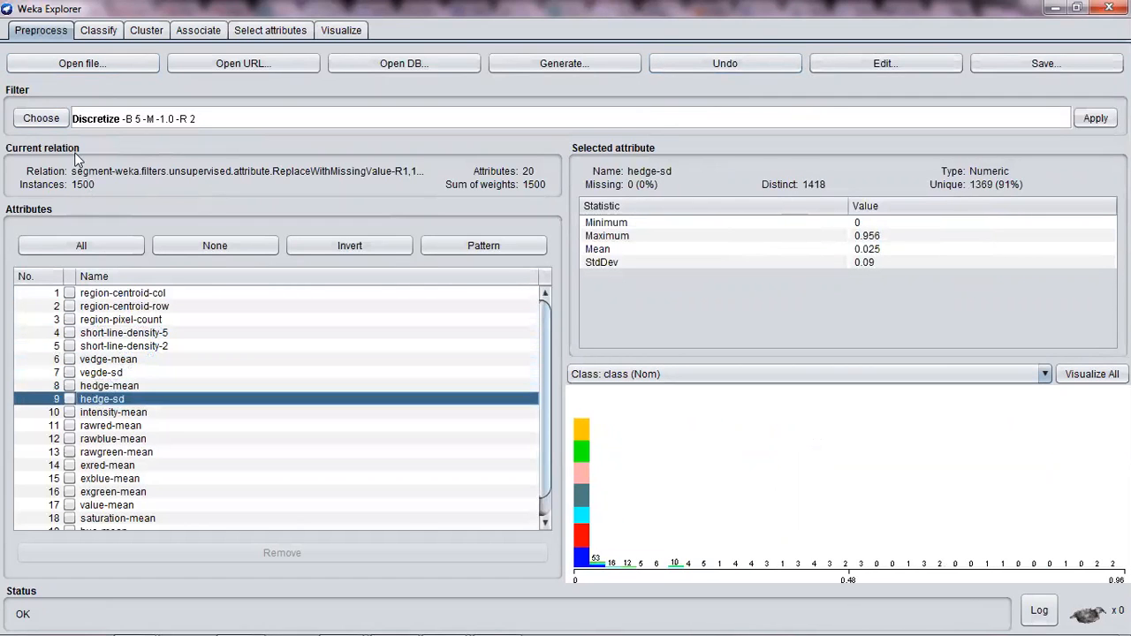